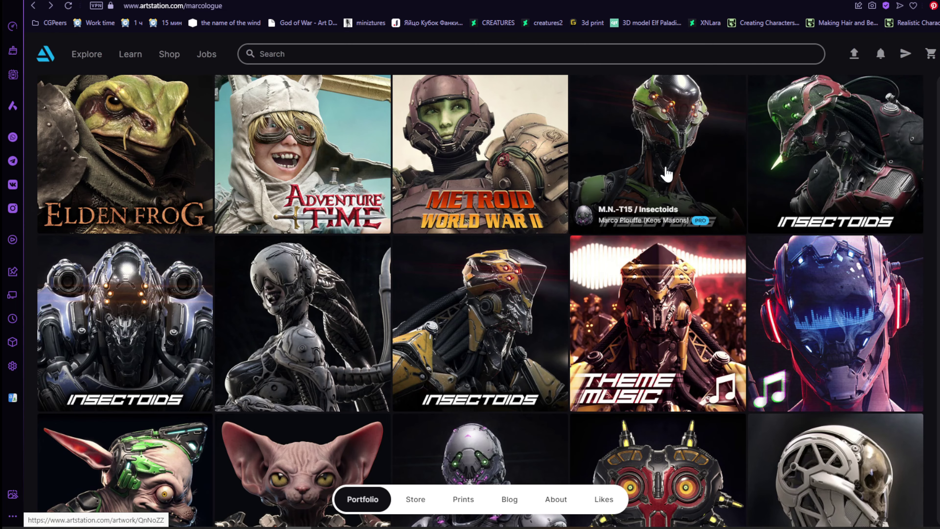
Browse the Keos Masons portfolio on ArtStation, examining the Insectoids series and the neighbouring character artworks.
scroll(670, 169, up, 3)
scroll(671, 170, down, 1)
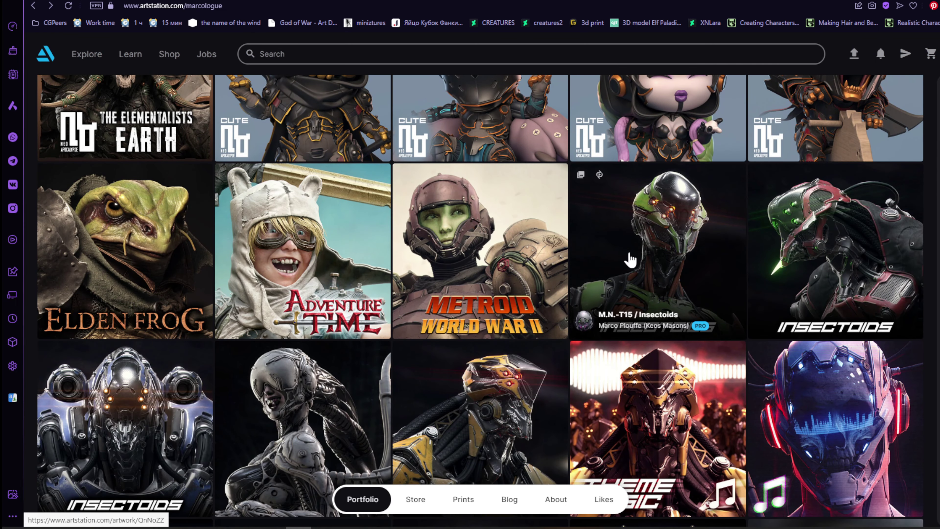
scroll(629, 260, down, 2)
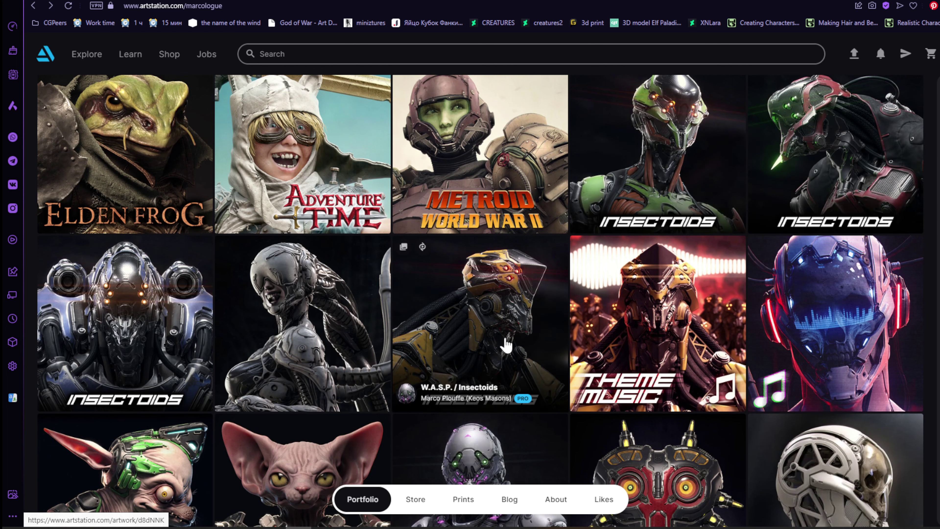
scroll(872, 203, down, 5)
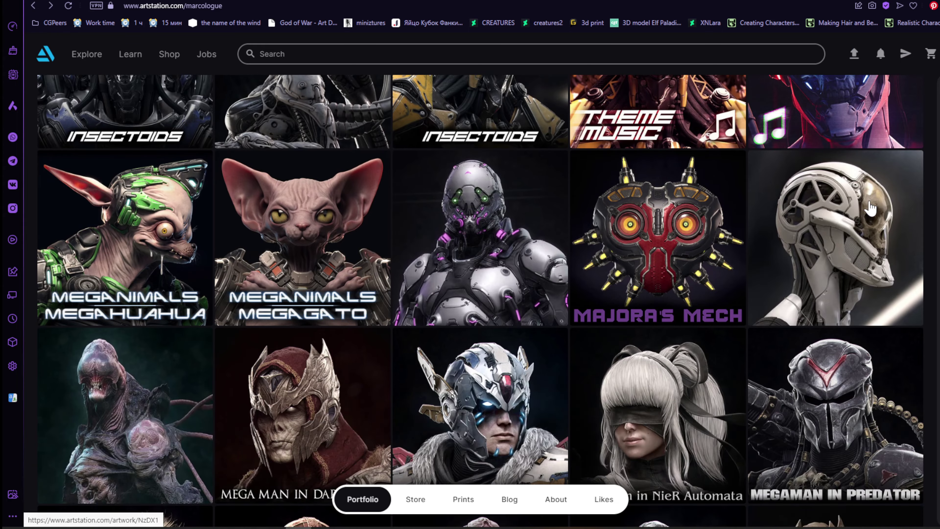
scroll(868, 209, up, 7)
scroll(770, 267, down, 5)
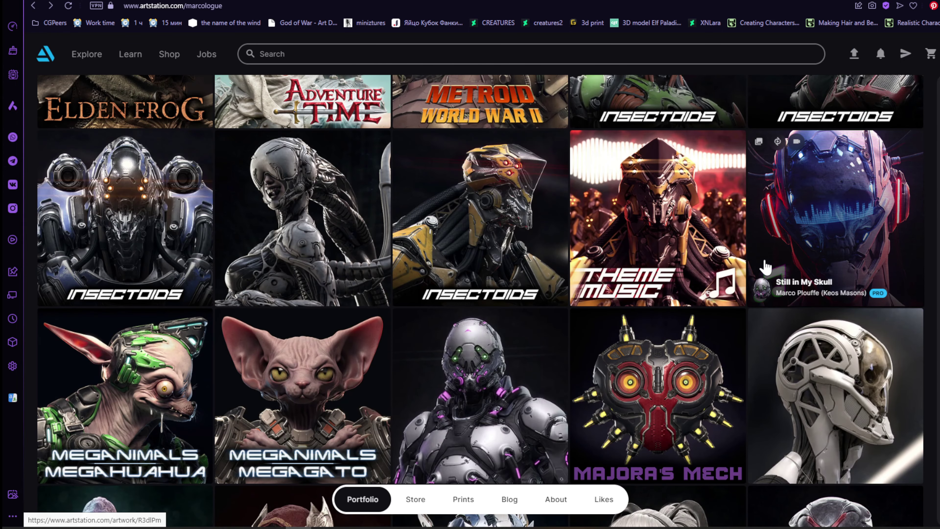
scroll(765, 266, up, 4)
scroll(759, 210, down, 3)
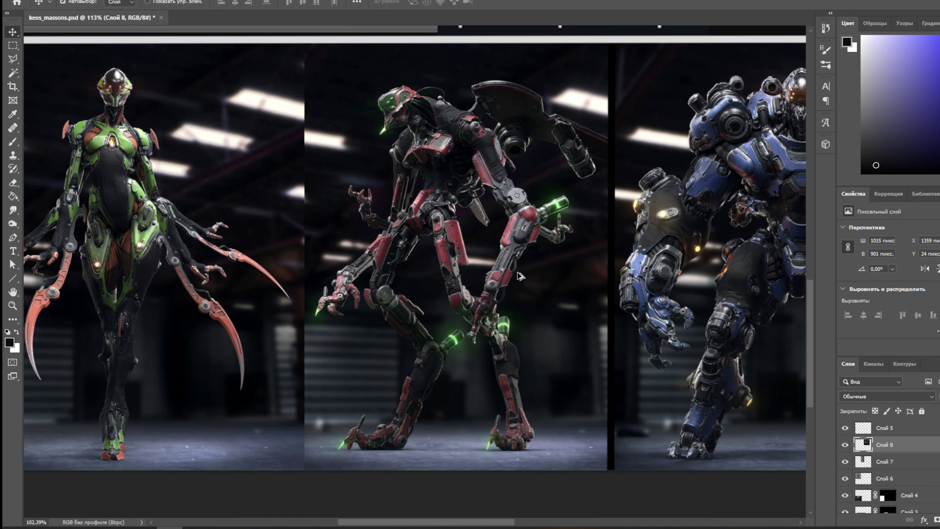
Switch to keos_massons.psd in Photoshop and examine the full-body proportions of the blue heavy and yellow WASP insectoid renders.
drag(554, 257, 172, 214)
drag(503, 250, 740, 287)
drag(434, 266, 499, 261)
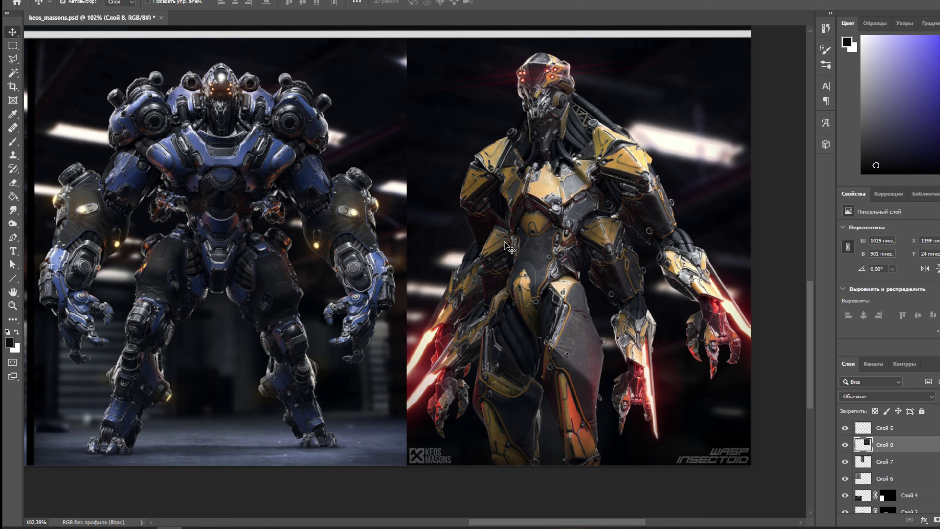
drag(510, 248, 508, 221)
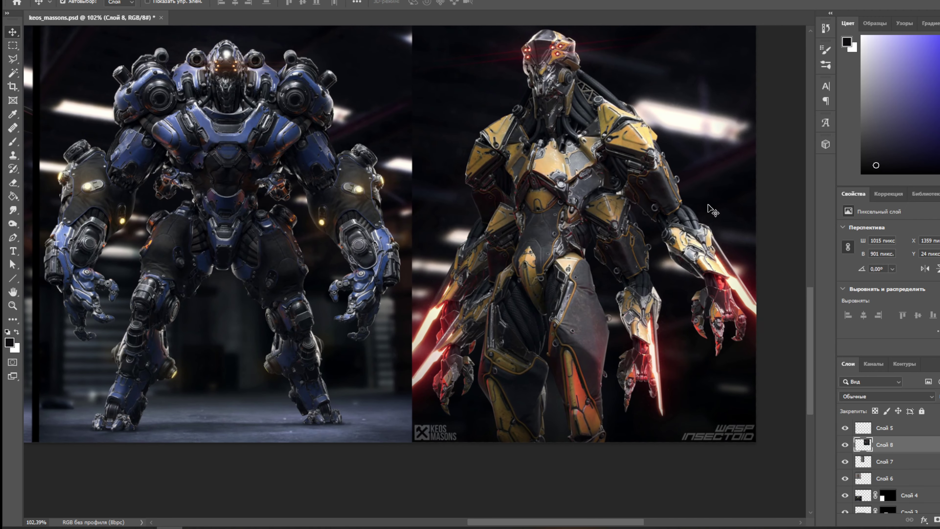
drag(641, 169, 632, 195)
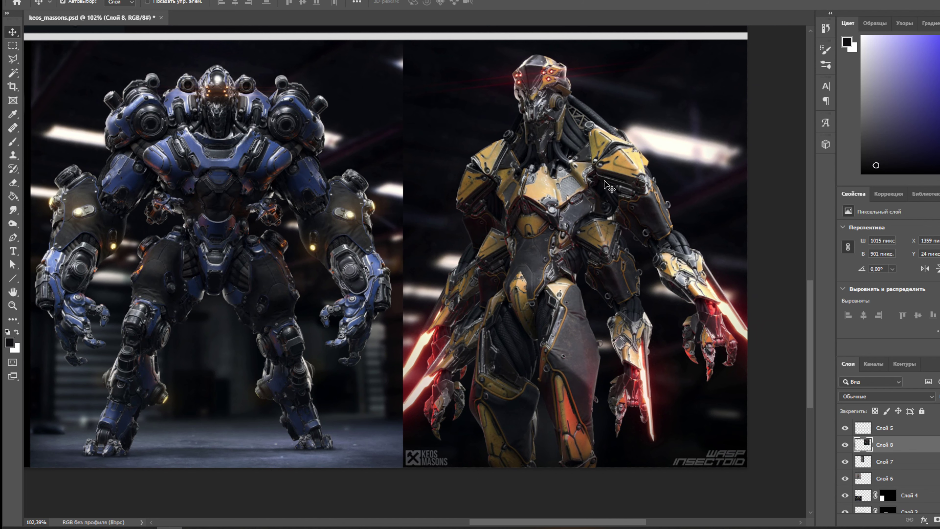
drag(573, 245, 555, 235)
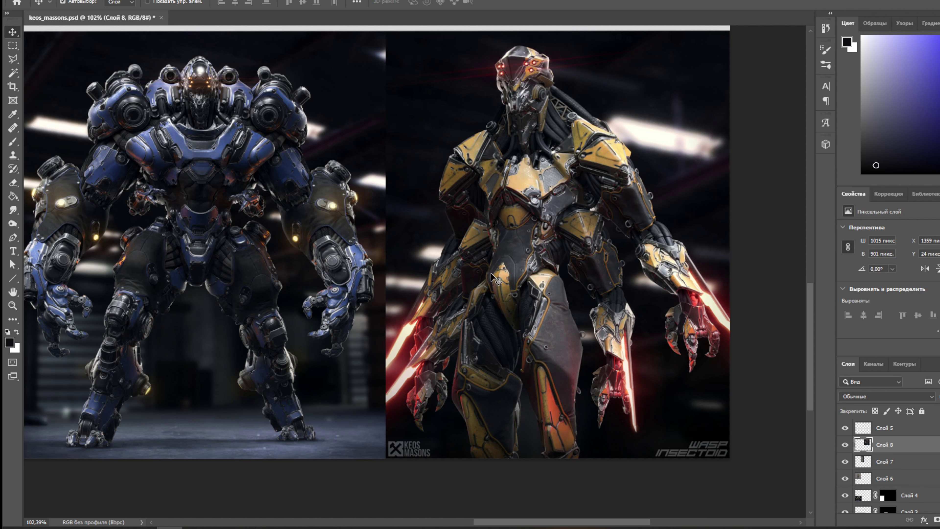
drag(592, 309, 607, 256)
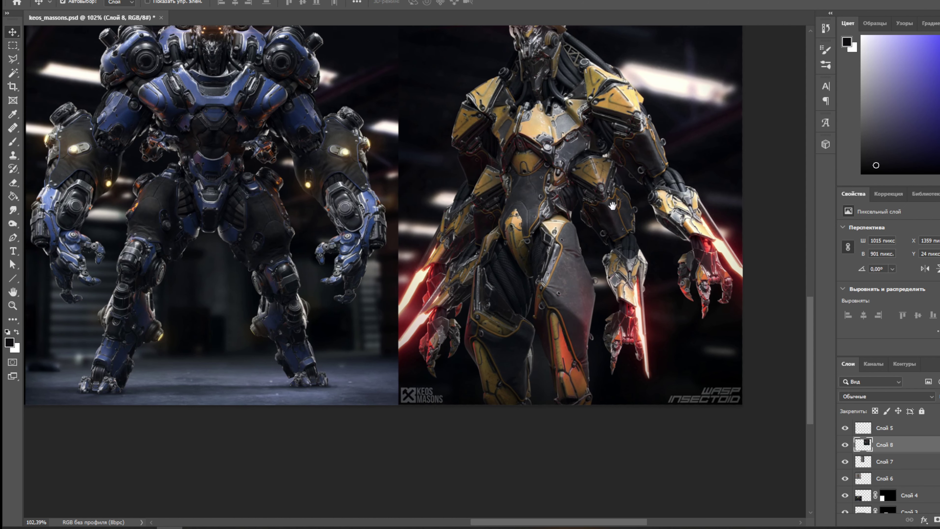
drag(596, 214, 603, 240)
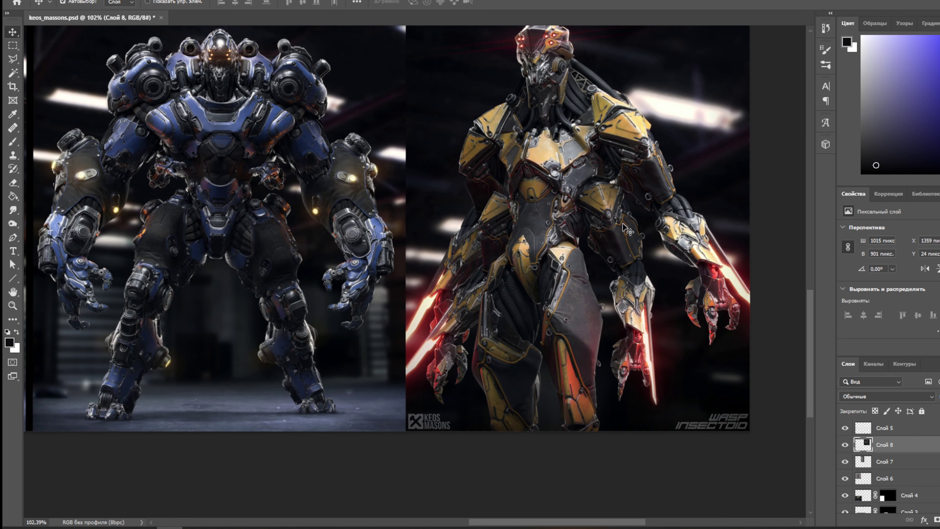
drag(578, 238, 748, 261)
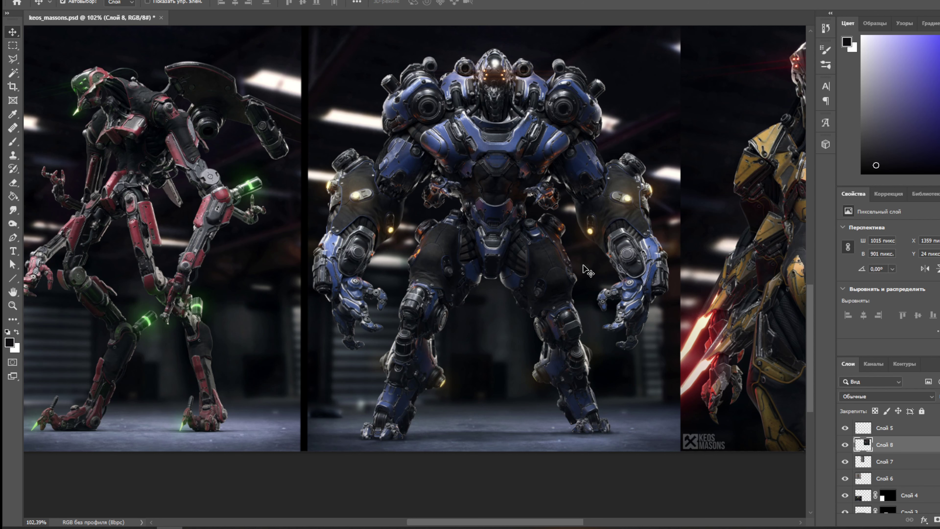
drag(563, 221, 560, 233)
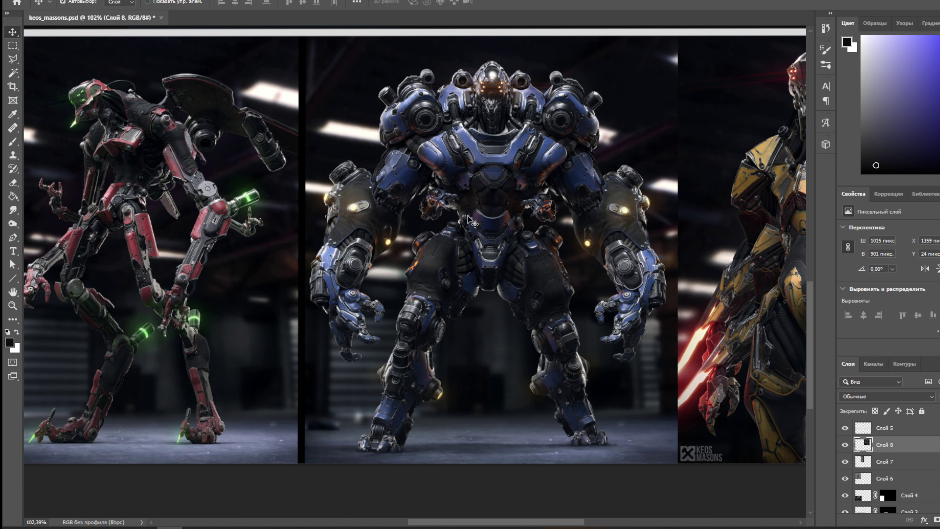
Examine the silhouettes and limb shapes of the red and green insectoid renders side by side.
drag(466, 231, 642, 240)
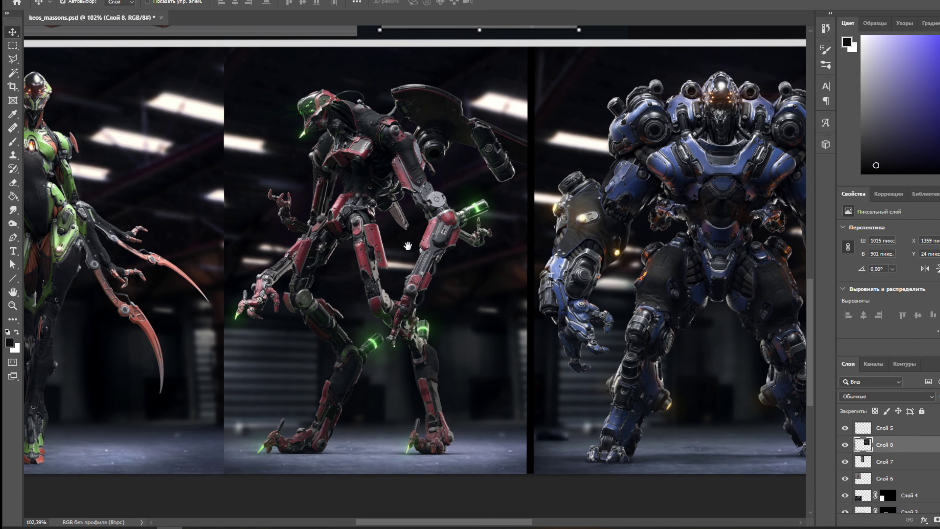
drag(407, 246, 487, 226)
scroll(533, 235, up, 1)
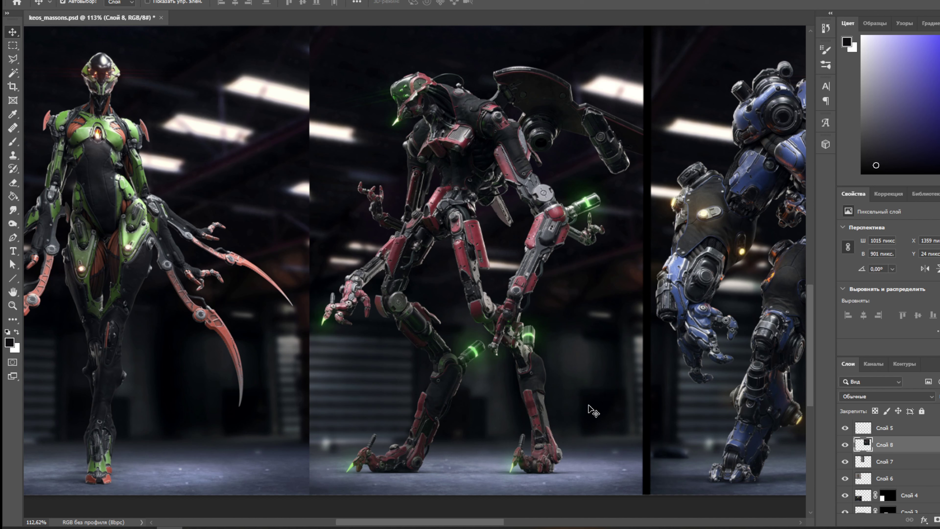
drag(443, 235, 482, 224)
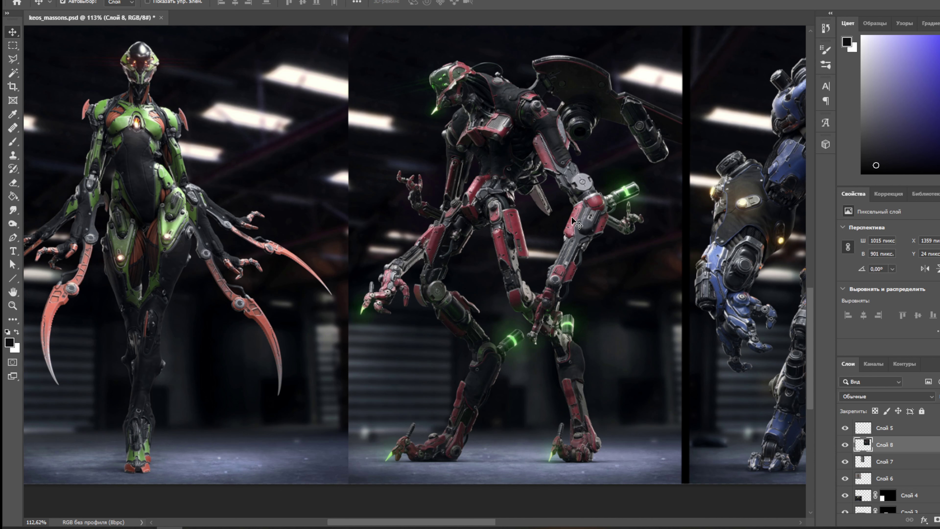
drag(268, 211, 579, 221)
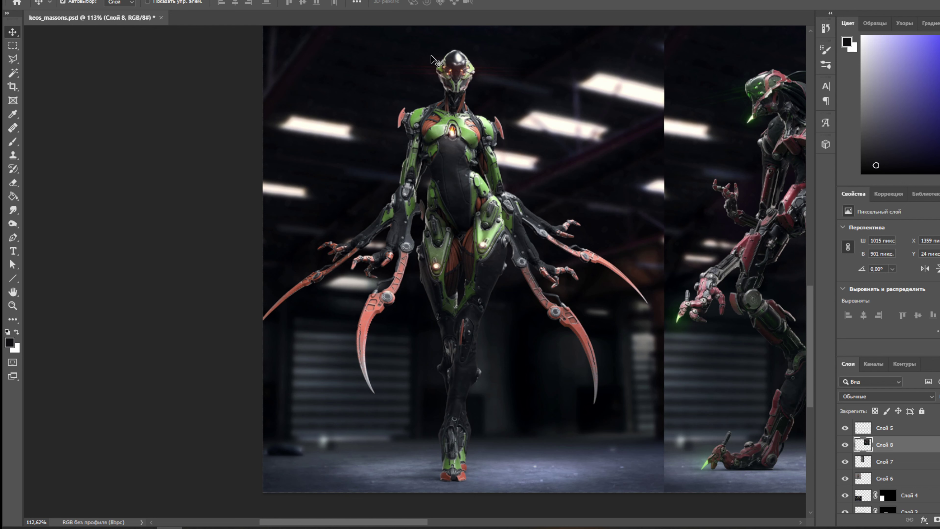
drag(560, 100, 546, 96)
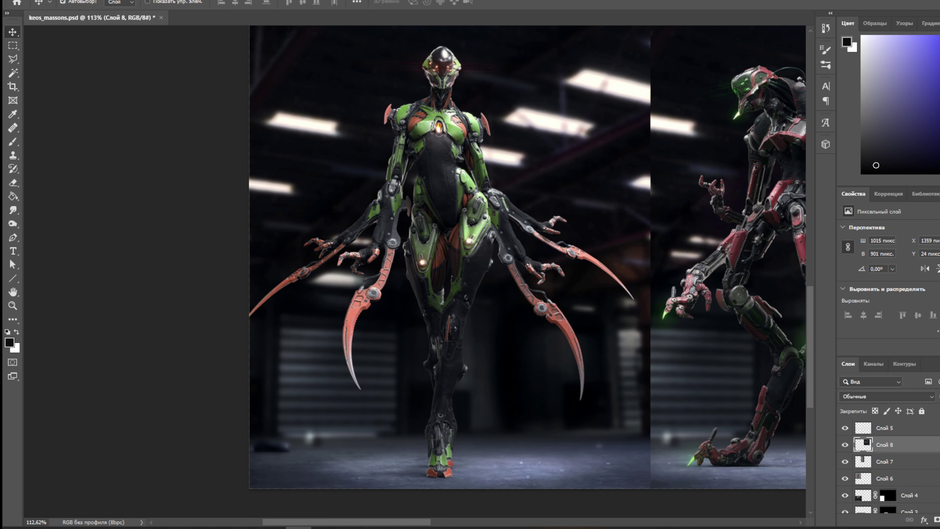
scroll(592, 190, right, 5)
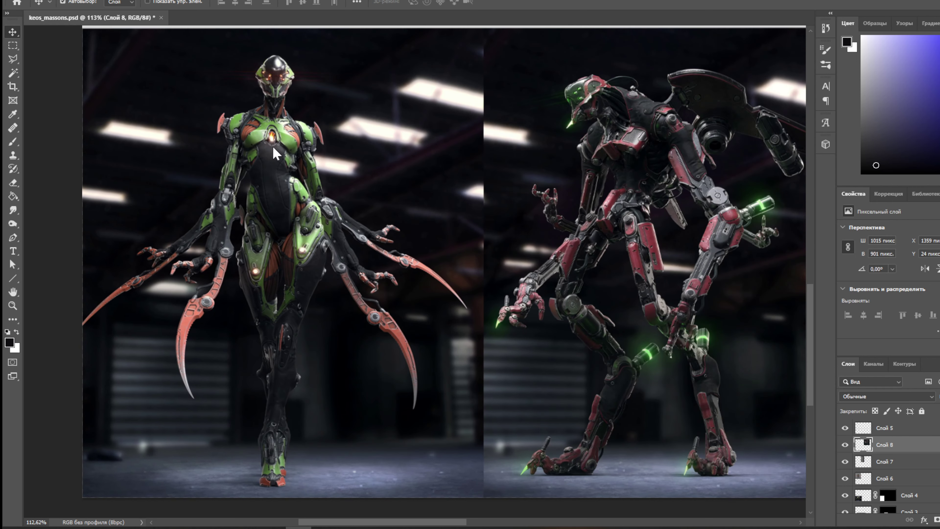
Inspect the green insectoid's torso and arms up close and compare its design with the other three renders.
scroll(281, 148, up, 2)
scroll(347, 183, up, 6)
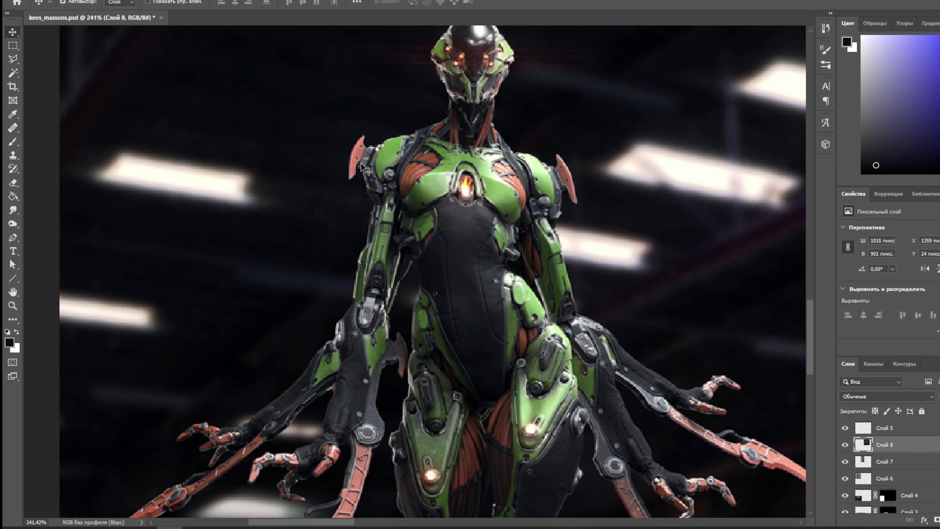
scroll(555, 333, down, 2)
scroll(572, 319, down, 2)
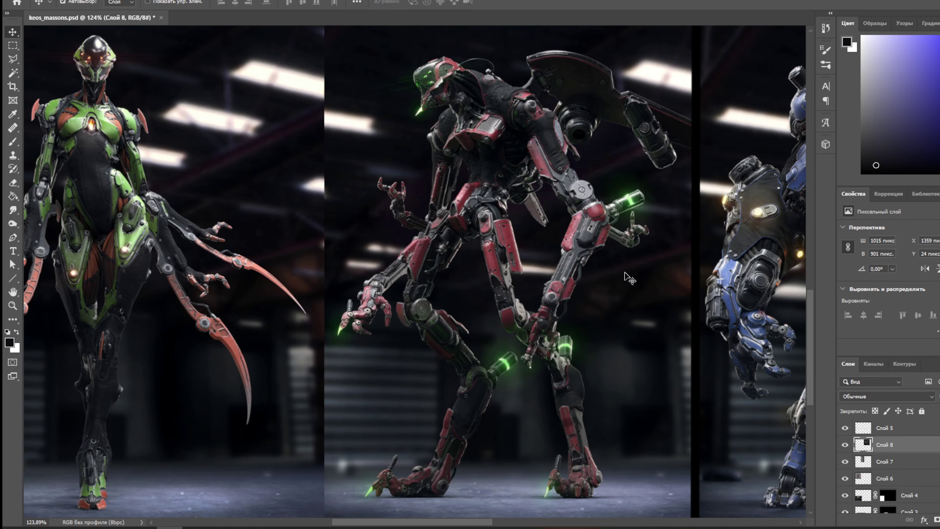
drag(635, 274, 184, 305)
scroll(593, 212, right, 10)
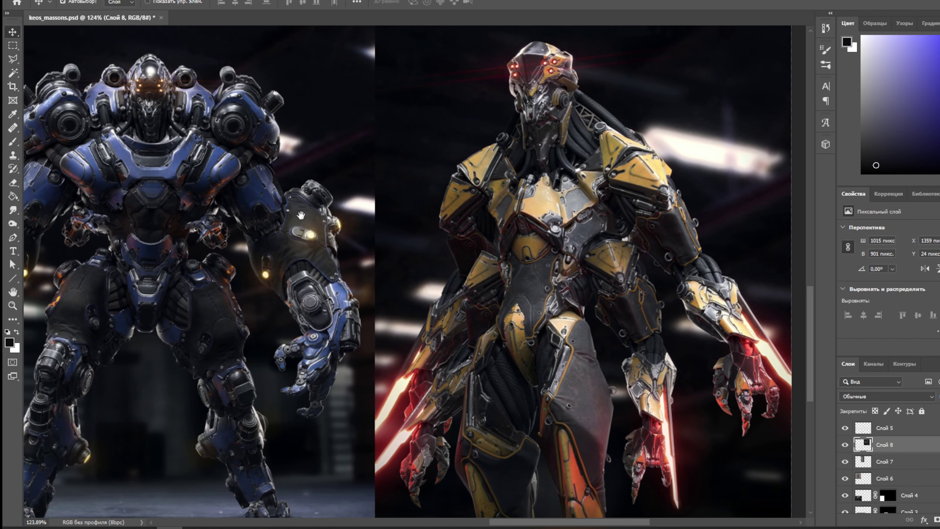
drag(301, 215, 666, 196)
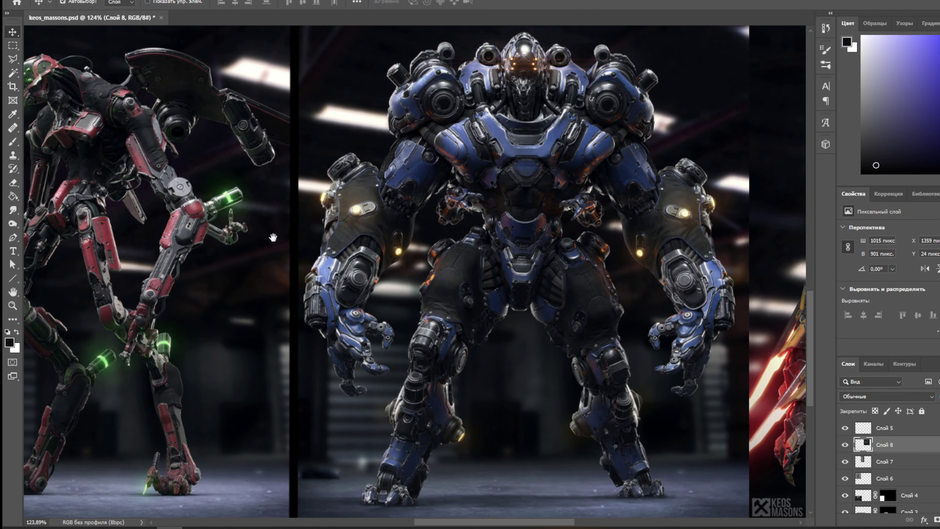
drag(272, 237, 625, 252)
drag(332, 248, 618, 242)
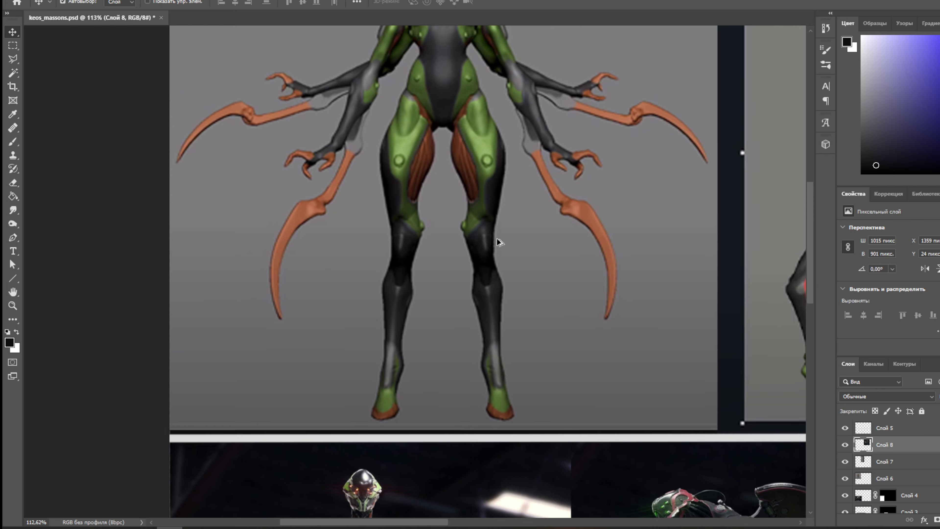
With a 9 px pink brush, outline the chest and pelvis shapes on the green model's front view on Слой 9.
scroll(497, 239, down, 1)
drag(533, 144, 505, 240)
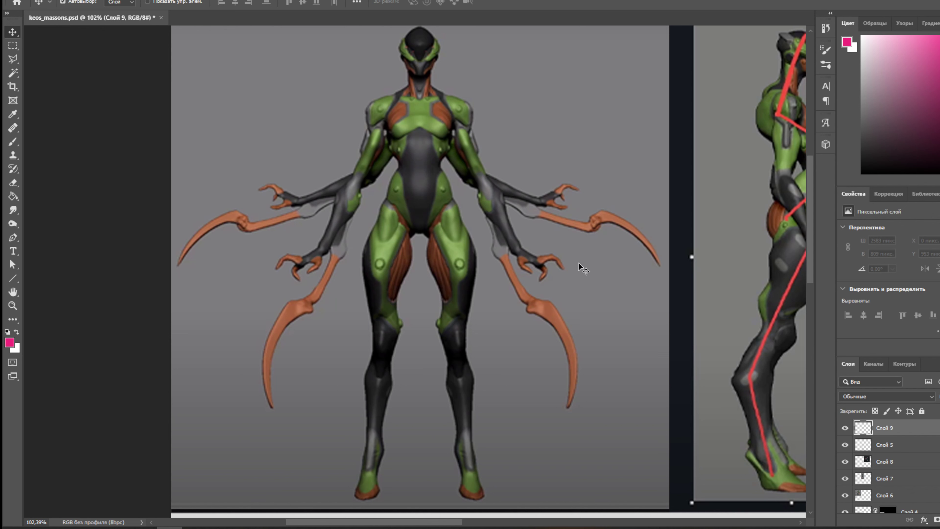
key(b)
alt+right_click(508, 215)
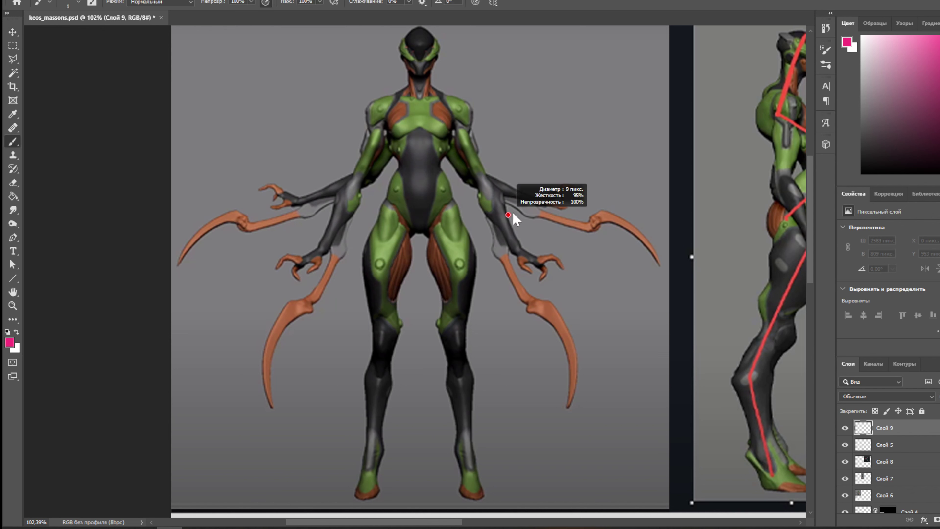
mouse_move(401, 165)
mouse_down()
mouse_move(386, 182)
mouse_move(412, 232)
mouse_up()
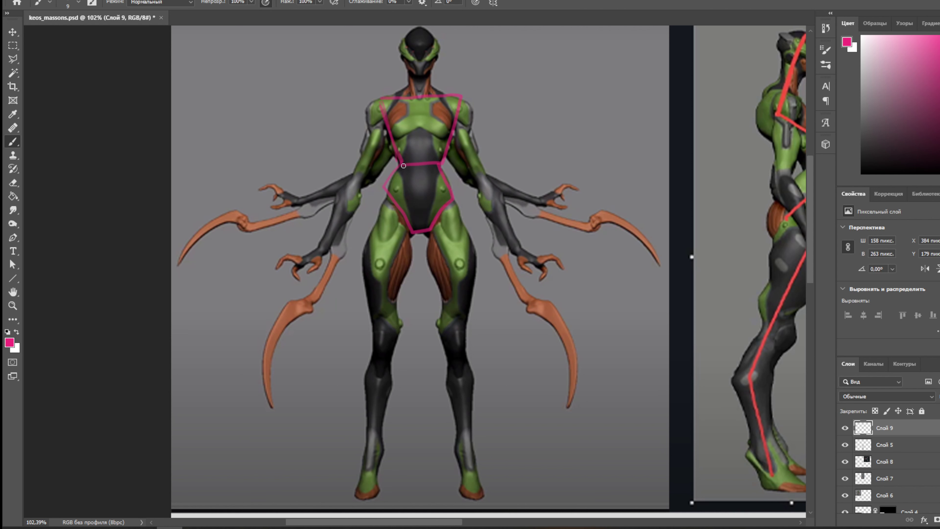
drag(403, 166, 437, 160)
Trace the hip panels and the outer contours of both thighs in pink on the front-view model.
drag(376, 228, 381, 198)
drag(460, 215, 454, 204)
mouse_move(374, 226)
mouse_down()
mouse_move(356, 258)
mouse_move(376, 222)
mouse_up()
drag(358, 256, 372, 327)
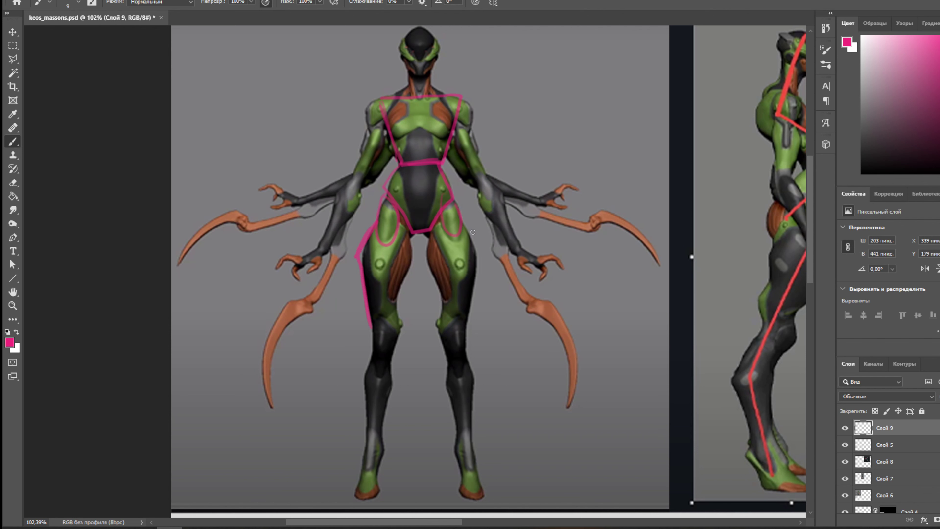
drag(461, 222, 483, 255)
shift+click(471, 339)
mouse_move(367, 239)
mouse_down()
mouse_move(372, 325)
mouse_move(390, 182)
mouse_move(372, 333)
mouse_up()
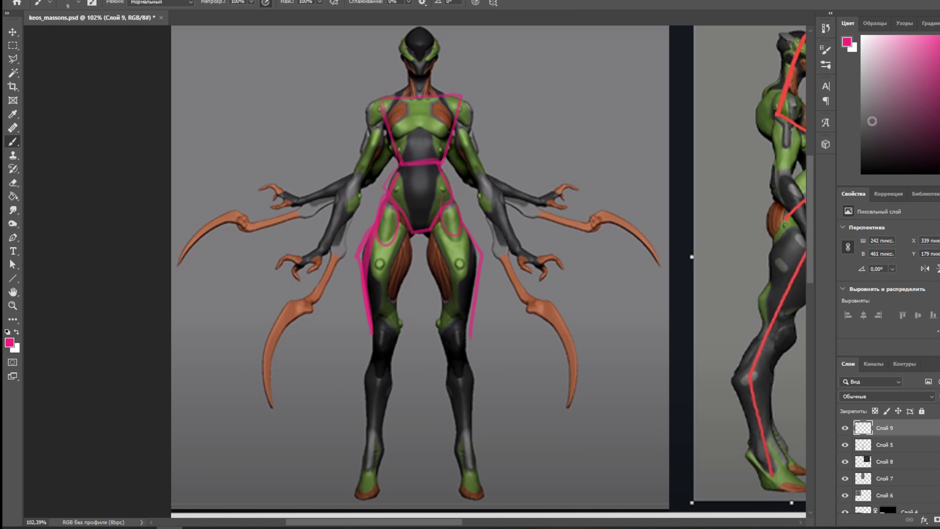
key(ctrl+z)
Change the brush colour to blue and trace one leg's outer contour from the waist down to the shin.
click(939, 81)
mouse_move(388, 199)
mouse_down()
mouse_move(368, 333)
mouse_move(372, 229)
mouse_up()
key(ctrl+z)
mouse_move(386, 182)
mouse_down()
mouse_move(359, 279)
mouse_move(370, 357)
mouse_move(363, 435)
mouse_up()
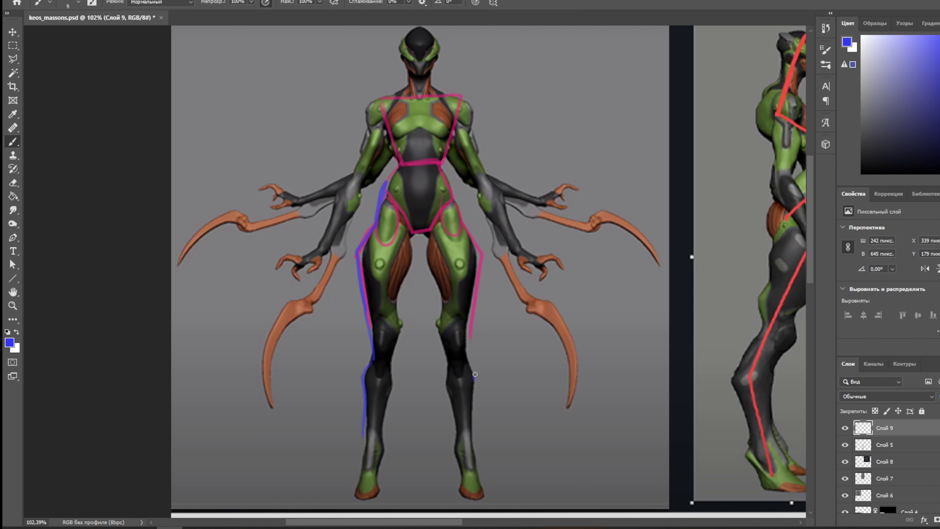
Mark the other leg's shape breaks with blue diagonal strokes across the thigh, knee and upper shin.
drag(452, 389, 475, 375)
drag(442, 322, 465, 354)
drag(475, 249, 442, 290)
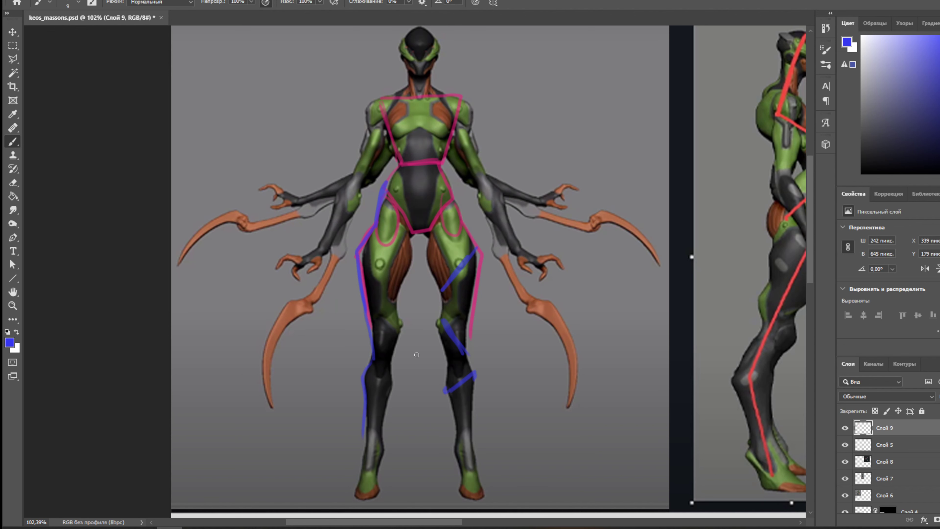
scroll(463, 140, down, 1)
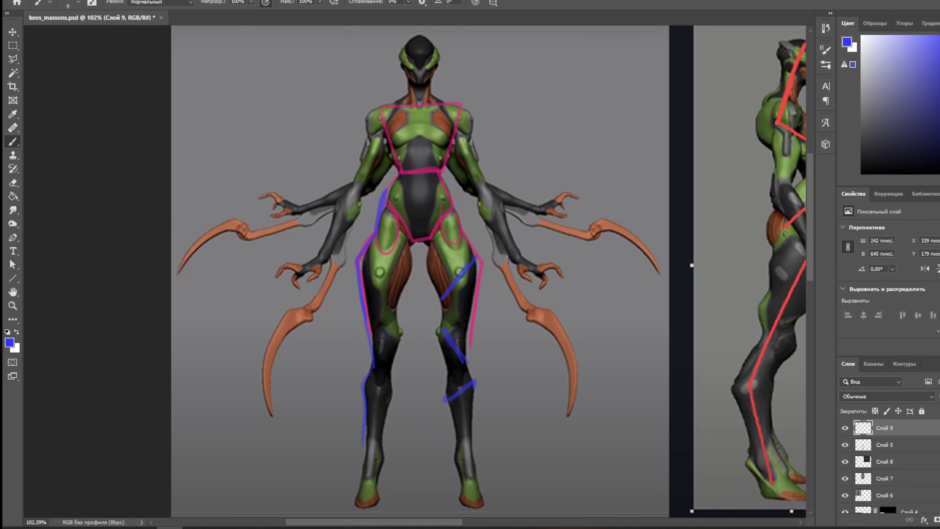
Trace the contours of both front forearms in blue from the elbows towards the wrists.
scroll(463, 141, up, 3)
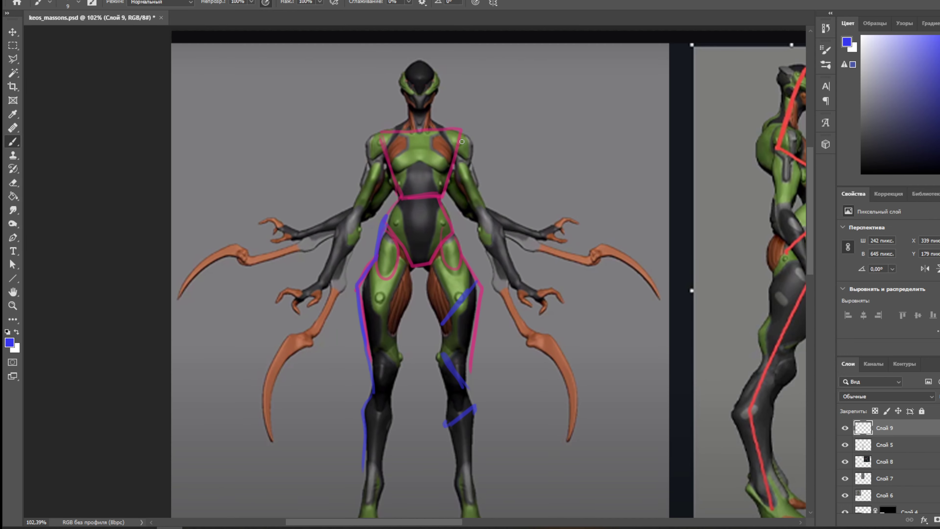
scroll(579, 247, down, 3)
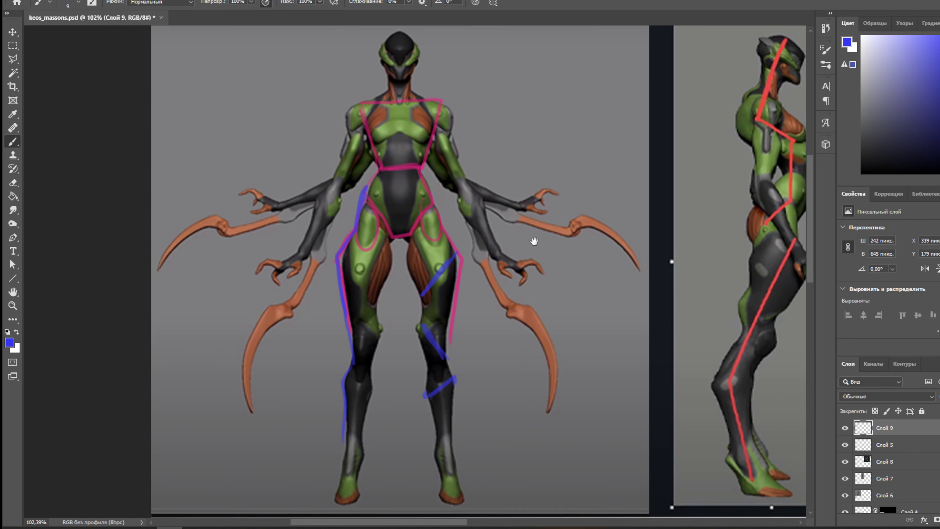
click(476, 207)
click(486, 180)
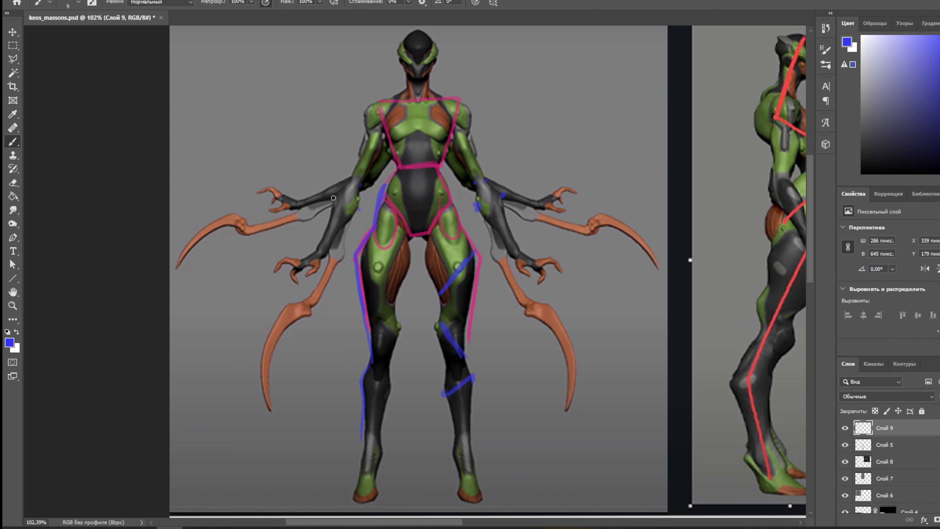
drag(333, 199, 318, 236)
drag(358, 209, 324, 246)
drag(360, 184, 359, 210)
drag(486, 215, 508, 261)
drag(493, 184, 526, 253)
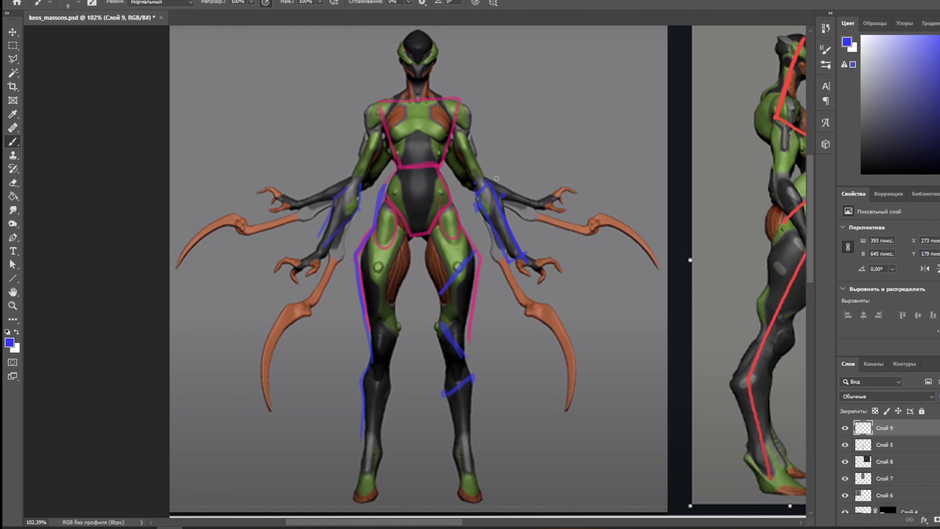
Add extra blue strokes over one front forearm of the front-view model, from the elbow towards the wrist.
scroll(508, 236, down, 3)
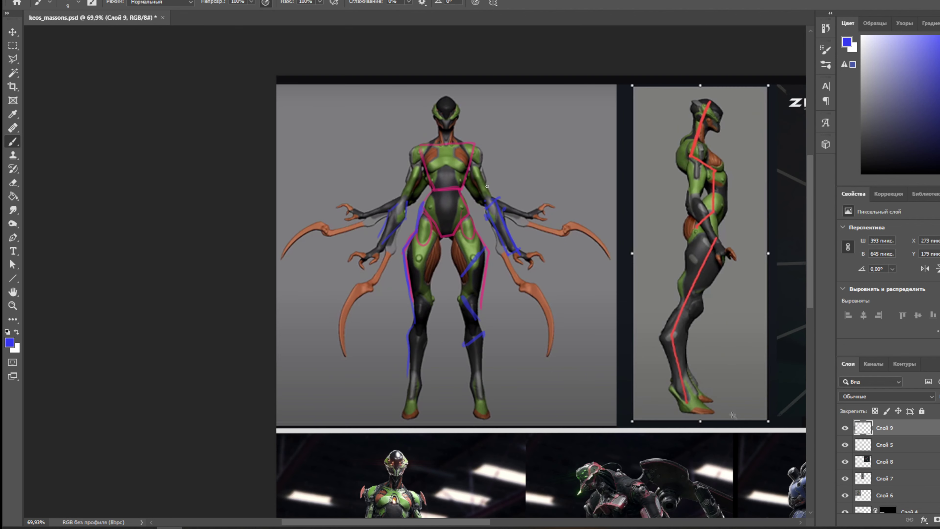
scroll(515, 230, up, 3)
drag(475, 194, 509, 264)
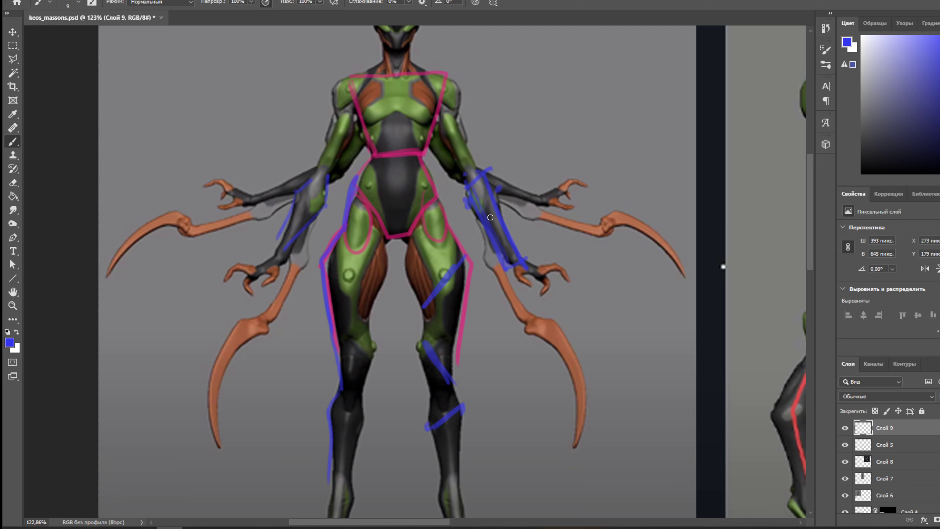
Trace the contours of the red robot's near arm in blue from the upper arm down to the wrist.
scroll(531, 293, down, 3)
scroll(481, 252, down, 6)
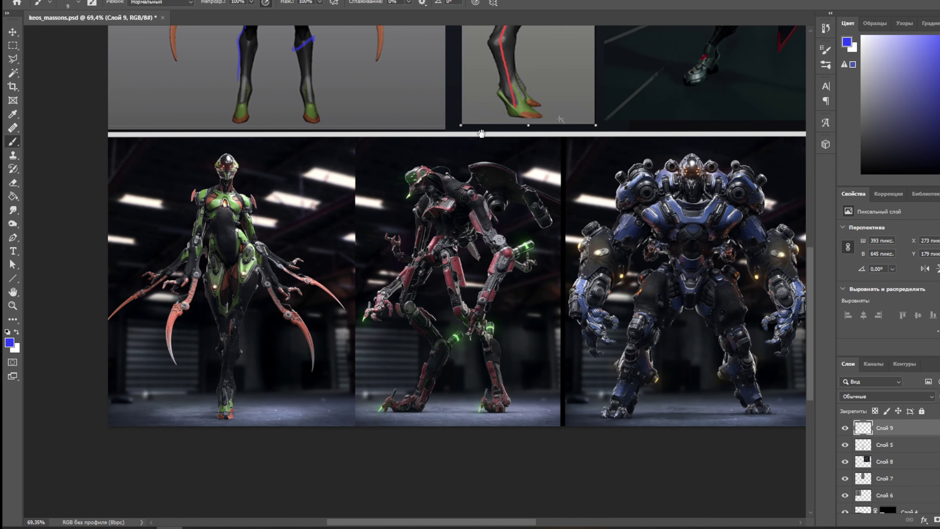
scroll(481, 252, up, 2)
scroll(514, 286, up, 2)
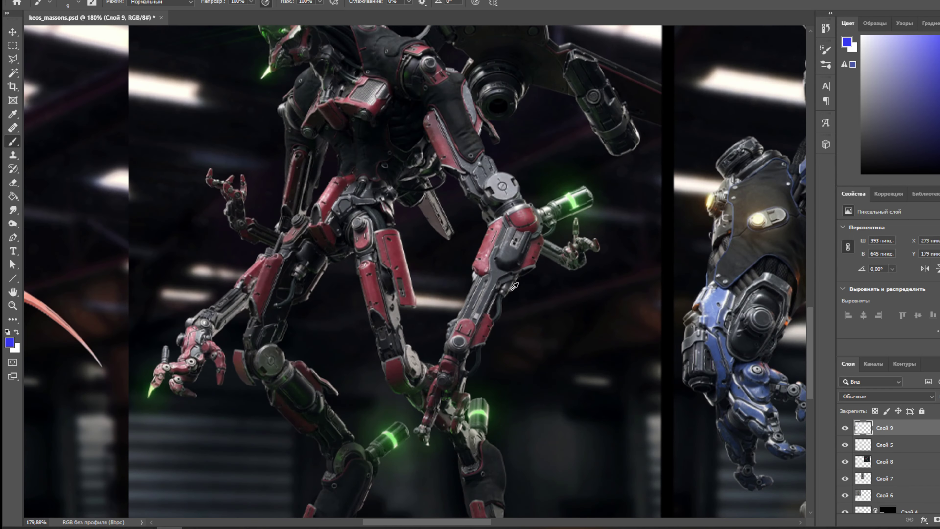
mouse_move(421, 118)
mouse_down()
mouse_move(437, 176)
mouse_move(495, 215)
mouse_move(466, 305)
mouse_move(477, 411)
mouse_move(487, 360)
mouse_move(480, 346)
mouse_move(505, 289)
mouse_move(548, 263)
mouse_move(560, 234)
mouse_up()
scroll(552, 250, down, 1)
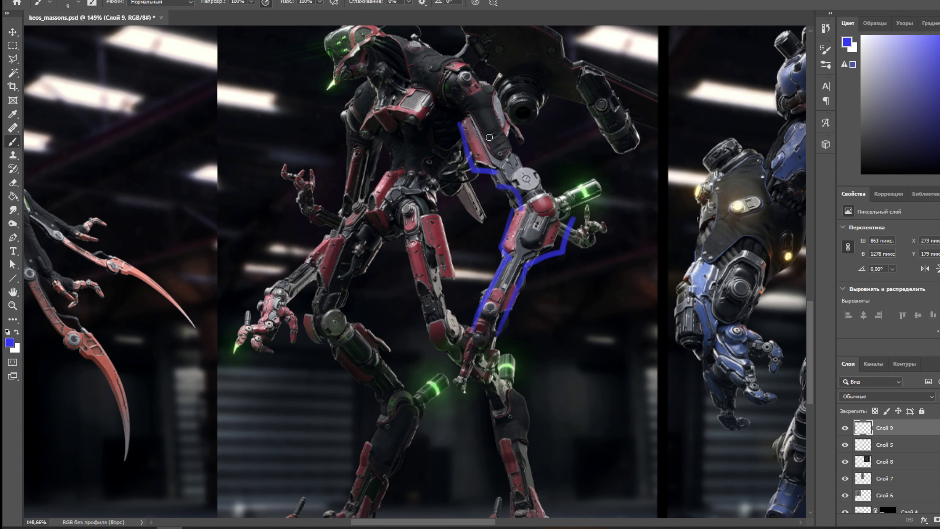
scroll(543, 326, down, 1)
drag(518, 307, 553, 254)
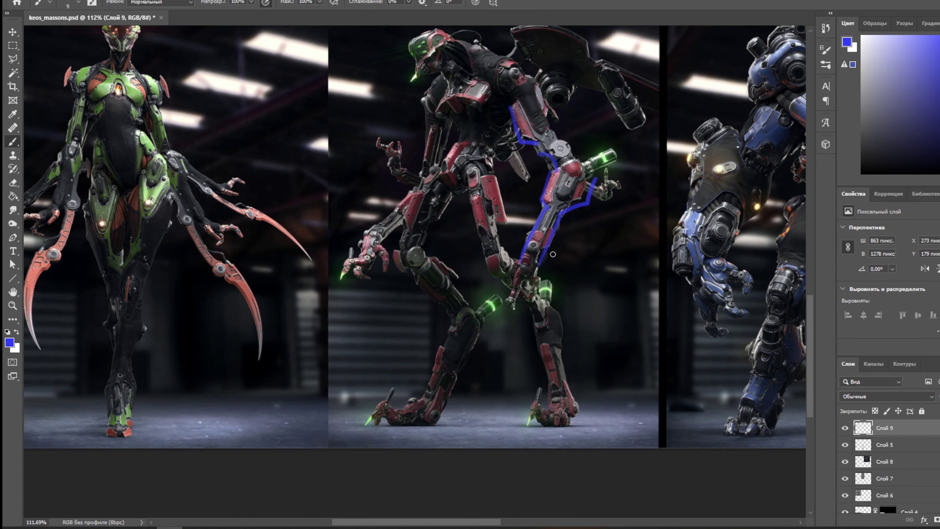
Outline the red robot's glowing green elbow canister and the small hand beneath it in blue.
scroll(553, 254, up, 1)
mouse_move(607, 145)
mouse_down()
mouse_move(653, 118)
mouse_move(597, 123)
mouse_up()
mouse_move(606, 176)
mouse_down()
mouse_move(640, 182)
mouse_move(654, 151)
mouse_up()
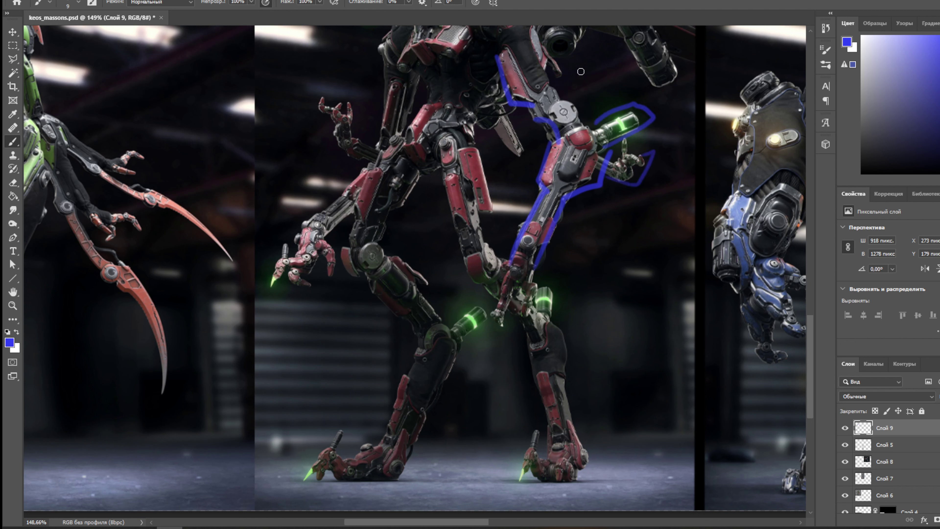
Undo all blue strokes on the red robot's arm, elbow canister and small hand.
key(ctrl+z)
key(ctrl+z)
key(ctrl+z)
key(ctrl+z)
key(ctrl+z)
key(ctrl+z)
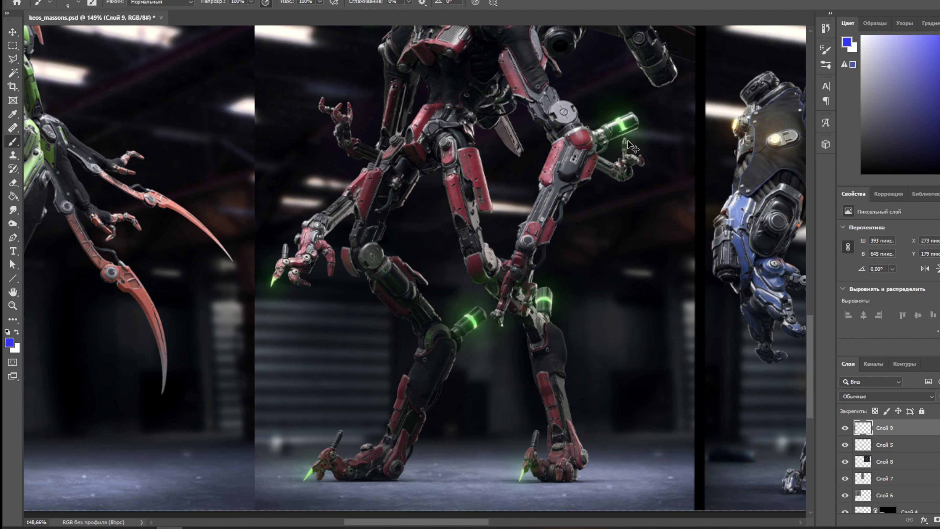
Trace the side-view figure's upper-body axis in blue over the red guide, from the head through chest and torso to the pelvis.
drag(438, 68, 468, 354)
drag(416, 185, 386, 427)
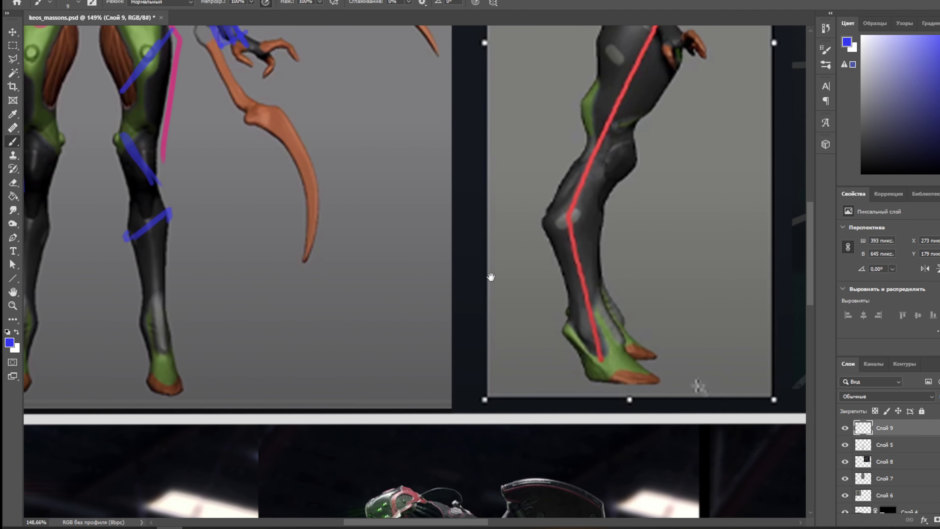
scroll(491, 276, down, 5)
drag(603, 123, 514, 213)
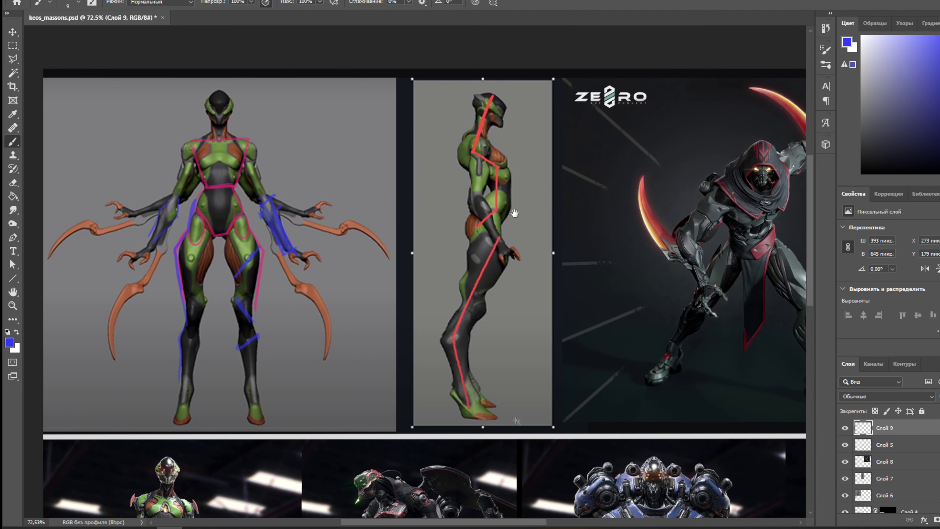
scroll(508, 204, up, 3)
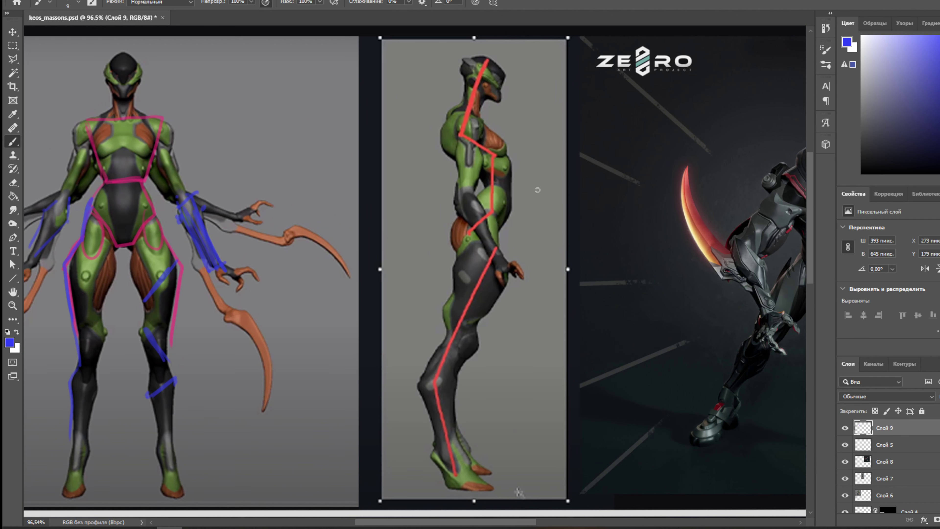
mouse_move(535, 189)
mouse_down()
mouse_move(545, 170)
mouse_move(576, 201)
mouse_up()
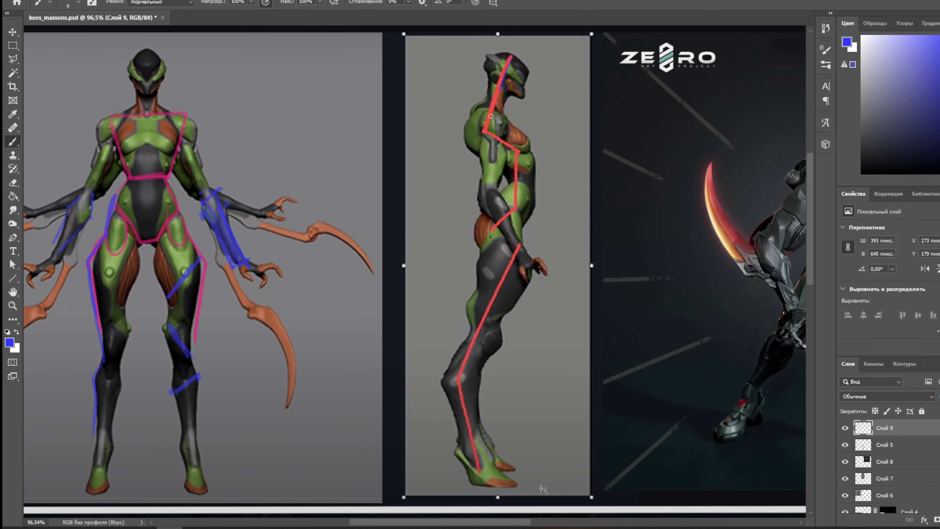
mouse_move(491, 116)
mouse_down()
mouse_move(509, 60)
mouse_move(491, 108)
mouse_up()
mouse_move(518, 151)
mouse_down()
mouse_move(481, 129)
mouse_move(515, 208)
mouse_move(492, 231)
mouse_up()
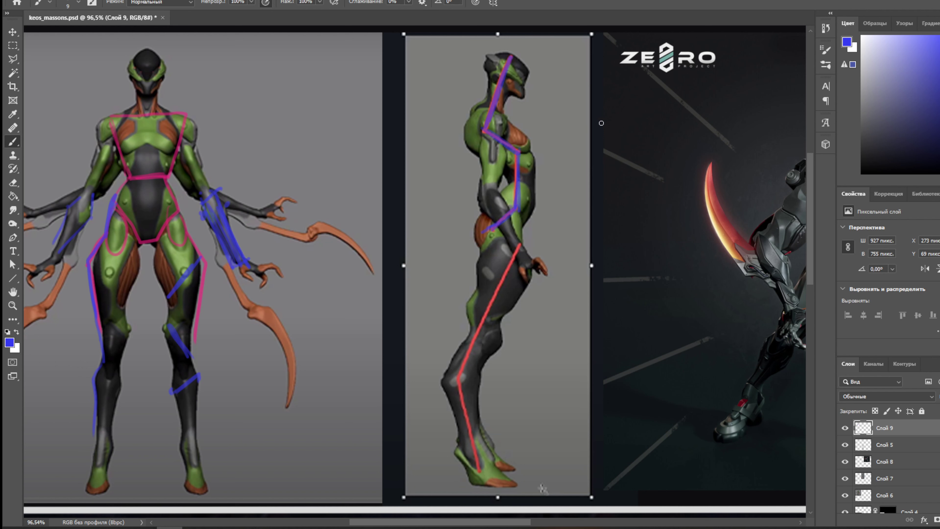
Undo the blue upper-body axis strokes on the side-view figure.
key(ctrl+z)
key(ctrl+z)
key(ctrl+z)
key(ctrl+z)
key(ctrl+z)
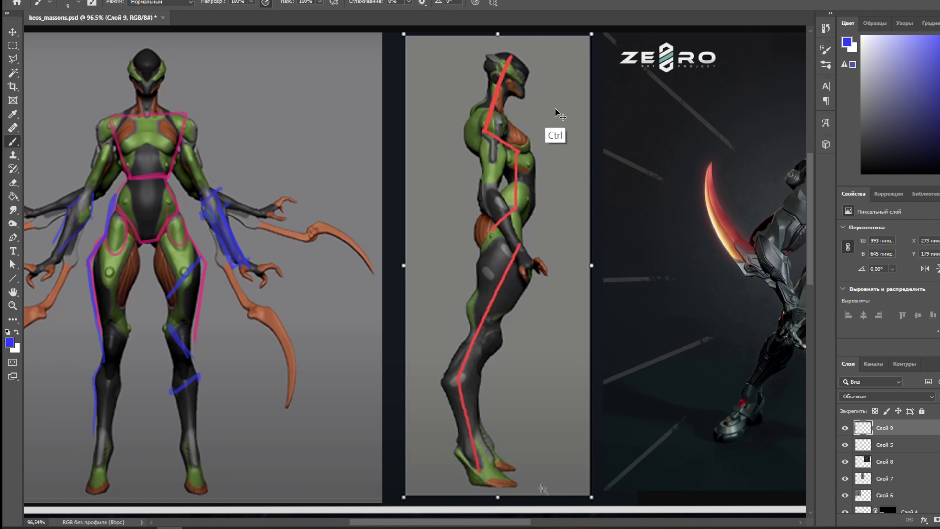
Undo the extra blue strokes on the front-view forearm and return to the Brush tool.
mouse_move(501, 82)
mouse_down()
mouse_move(520, 211)
mouse_move(507, 481)
mouse_move(497, 459)
mouse_up()
key(z)
key(ctrl+z)
key(ctrl+z)
key(ctrl+z)
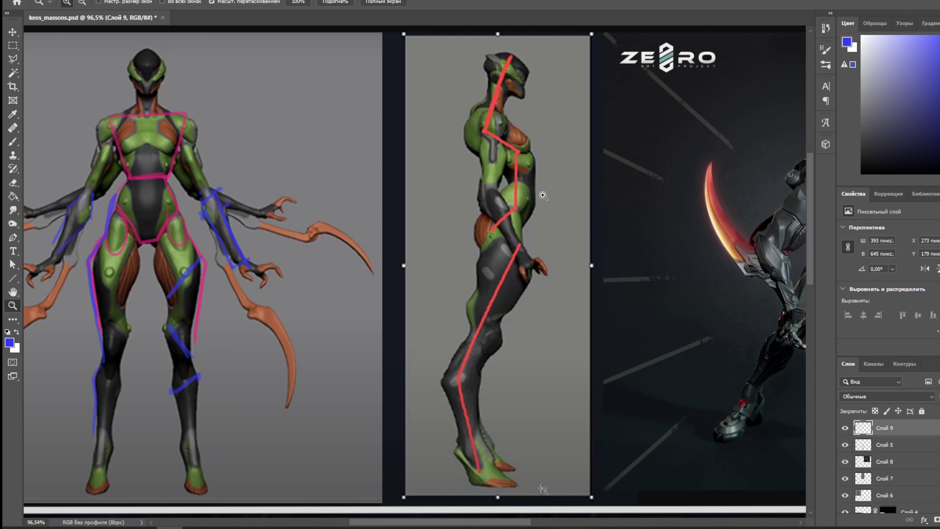
key(b)
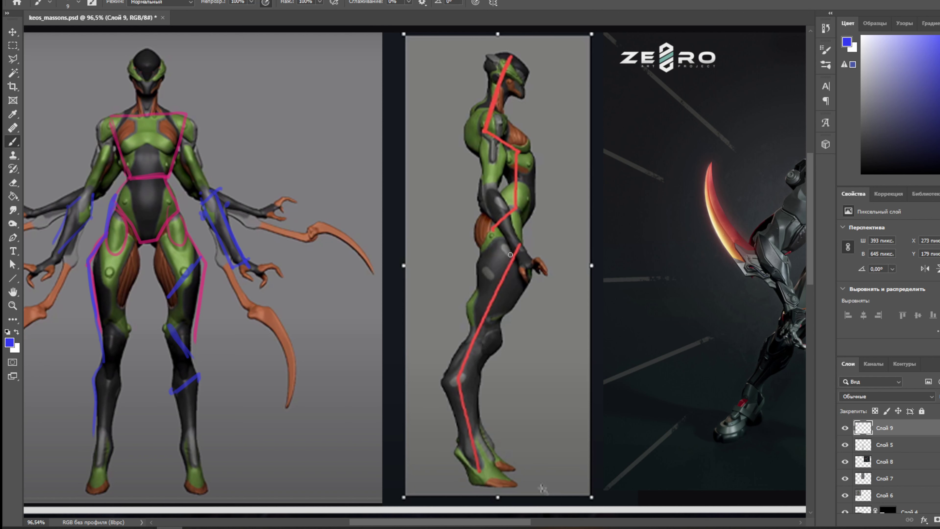
Trace the side-view figure's leg axis in thick blue strokes from the hip through the knee to the foot.
mouse_move(521, 239)
mouse_down()
mouse_move(447, 385)
mouse_move(457, 387)
mouse_move(480, 469)
mouse_move(465, 439)
mouse_move(474, 326)
mouse_move(511, 243)
mouse_move(459, 359)
mouse_move(482, 475)
mouse_up()
mouse_move(493, 74)
mouse_down()
mouse_move(488, 296)
mouse_move(489, 34)
mouse_up()
drag(489, 236, 479, 478)
key(ctrl+z)
key(ctrl+z)
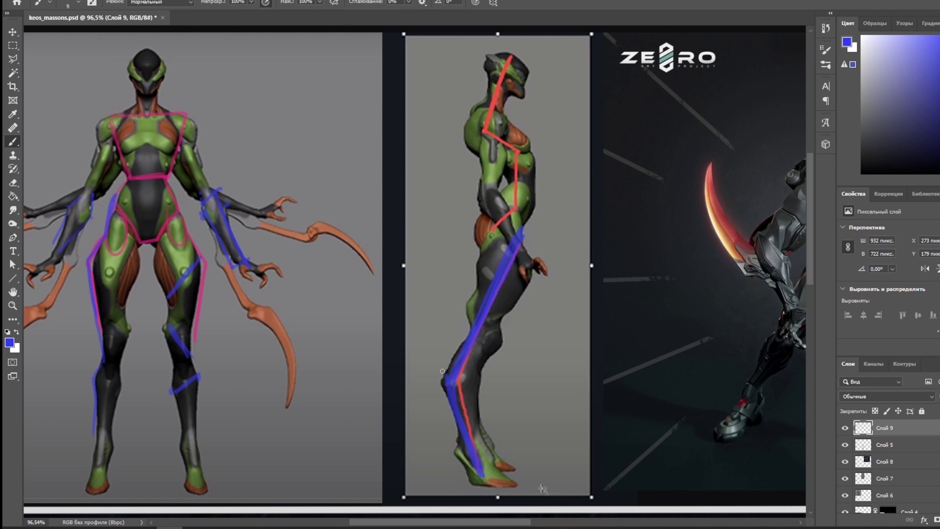
Mark the side-view figure's pelvis with a blue oval around its diagonal axis, and undo the pelvis marks.
mouse_move(475, 240)
mouse_down()
mouse_move(522, 201)
mouse_move(481, 244)
mouse_move(511, 181)
mouse_move(520, 237)
mouse_move(480, 213)
mouse_move(479, 250)
mouse_up()
key(ctrl+z)
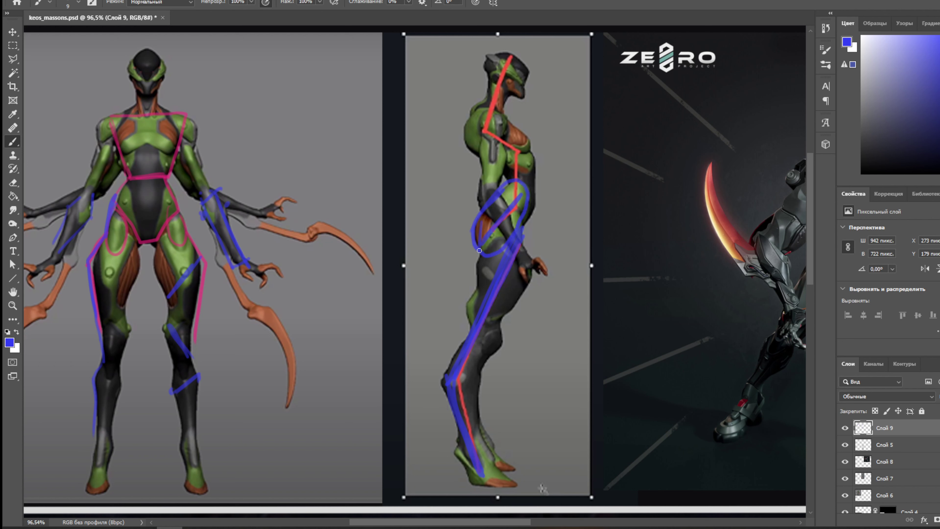
key(ctrl+z)
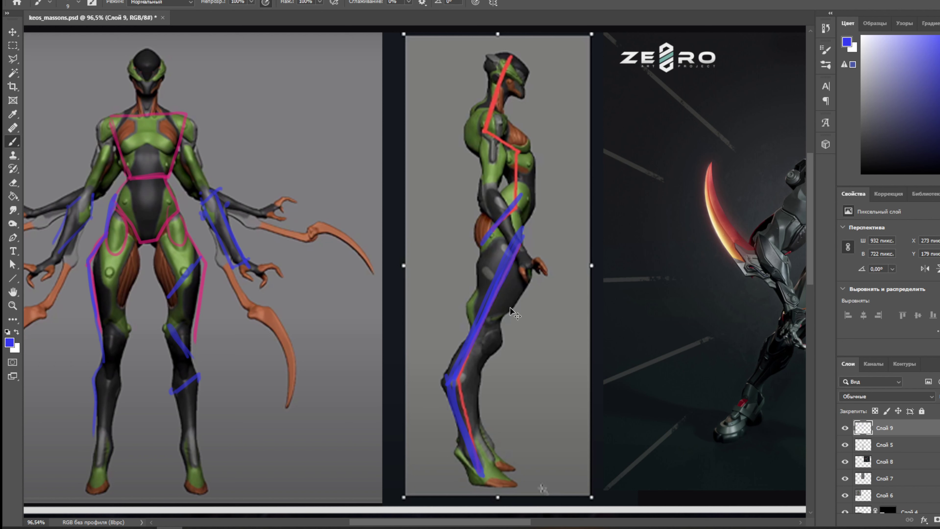
key(ctrl+z)
Draw a vertical blue line along the side-view torso, and undo it together with the blue leg strokes.
drag(519, 147, 518, 204)
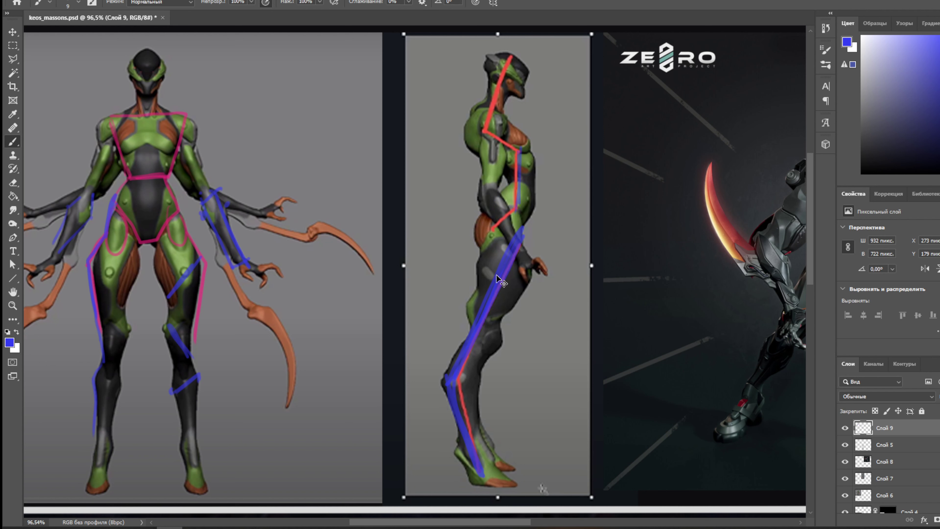
key(ctrl+z)
key(ctrl+z)
key(ctrl+z)
Trace the side-view figure's axis in blue over the red guide, from the chest through the pelvis and knee to the foot.
scroll(520, 217, down, 1)
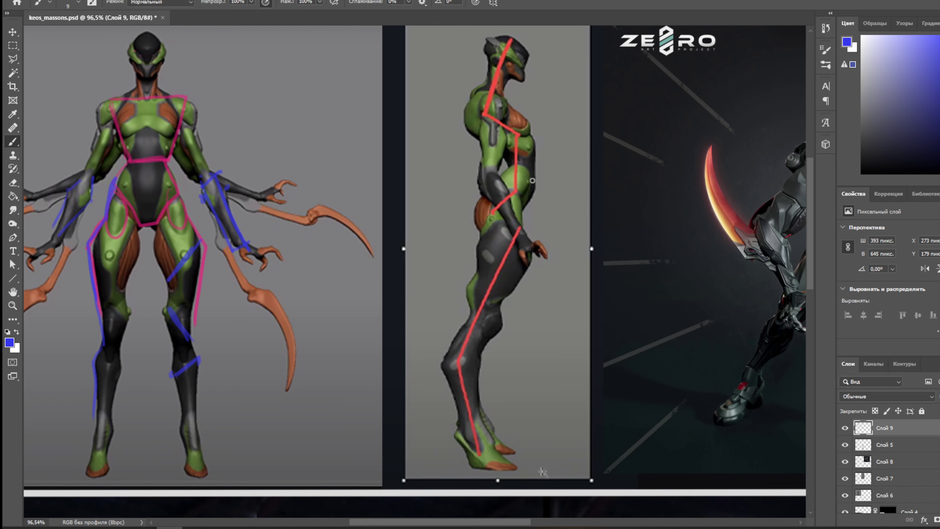
scroll(532, 181, down, 1)
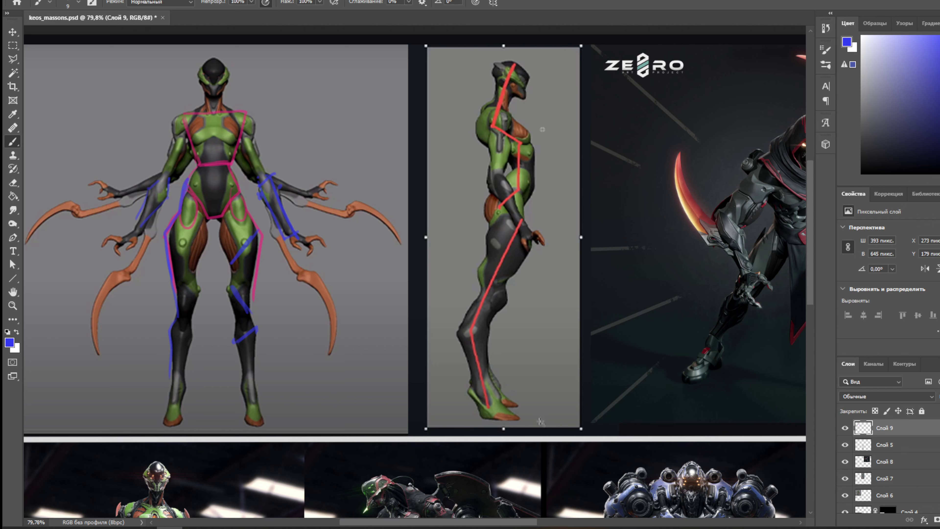
drag(522, 147, 494, 417)
Examine the lower row of robot renders, focusing on the yellow Wasp Insectoid's armour shapes and proportions beside the blue robot.
scroll(401, 295, down, 2)
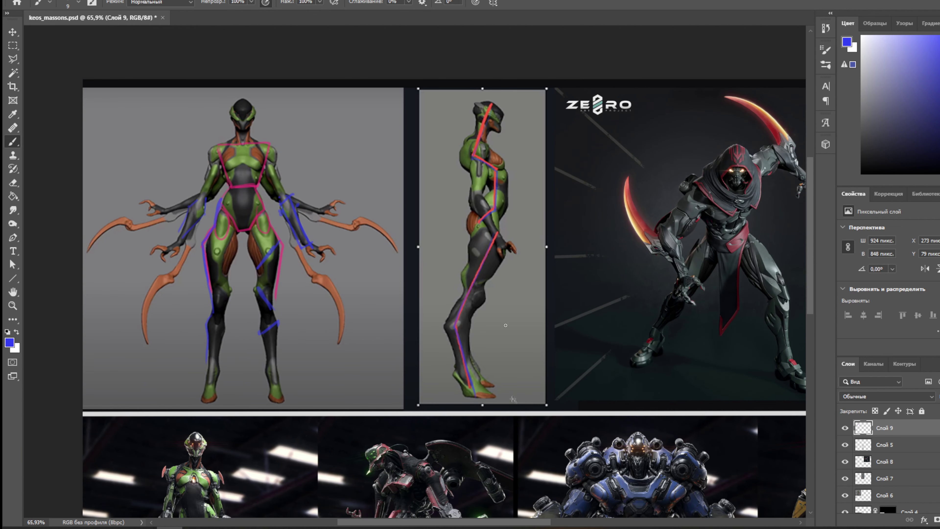
drag(542, 335, 426, 142)
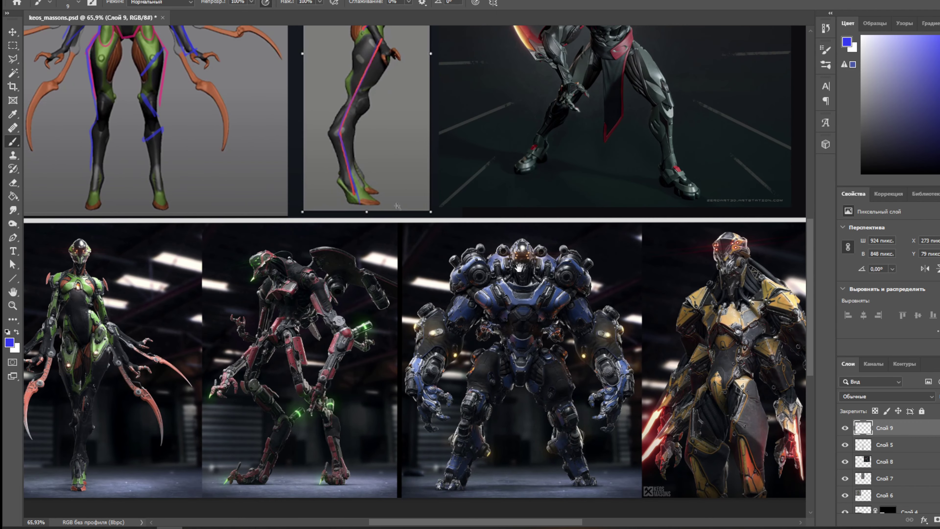
drag(624, 250, 439, 139)
scroll(544, 210, up, 3)
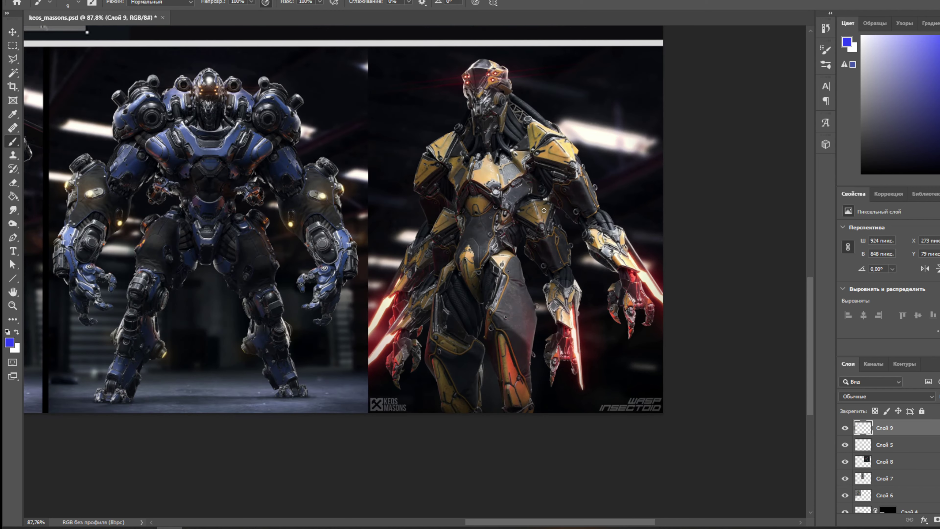
scroll(544, 210, up, 3)
scroll(570, 215, up, 1)
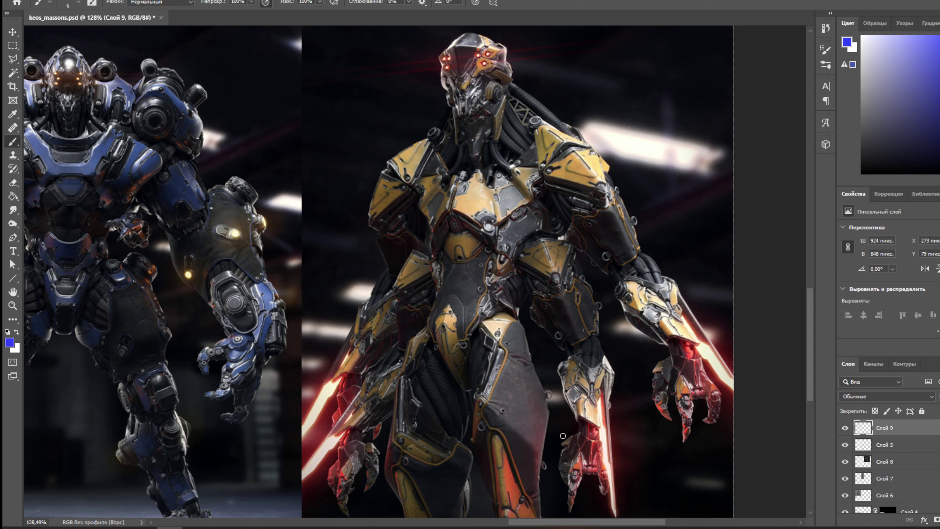
scroll(504, 311, up, 6)
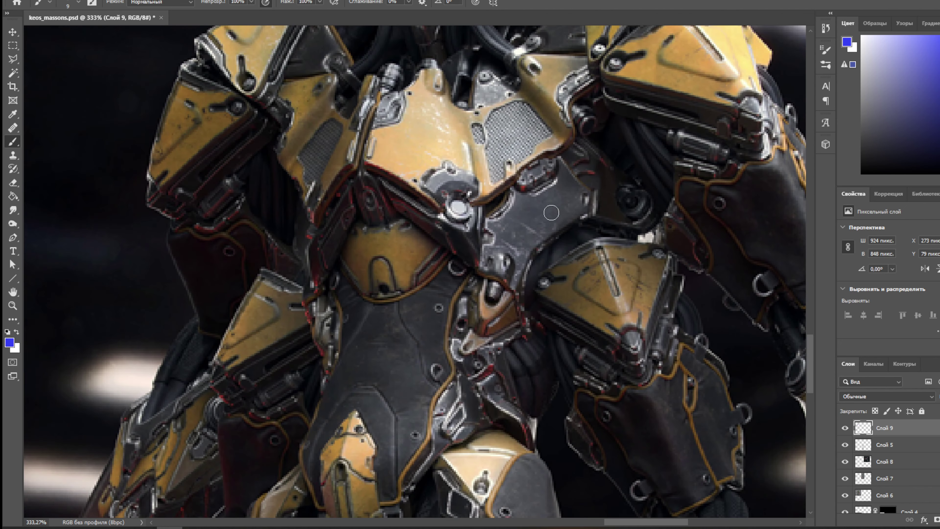
scroll(550, 209, down, 4)
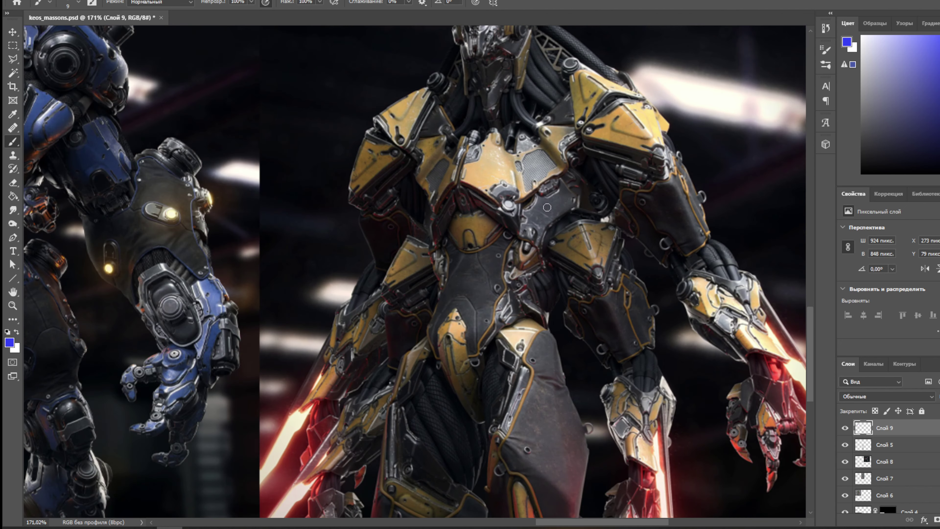
scroll(559, 232, down, 5)
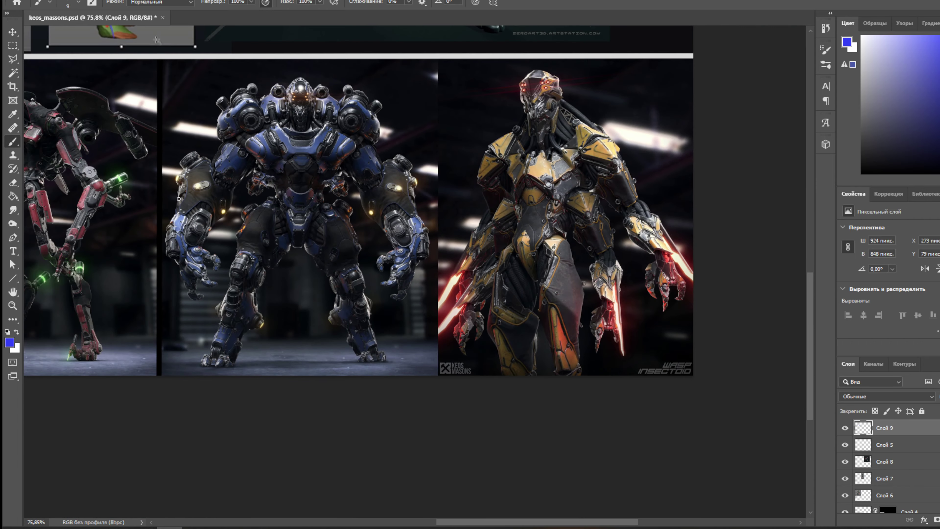
Hide the guide layer Слой 9 and examine the front-view green model's shapes without the drawn strokes.
drag(179, 199, 550, 269)
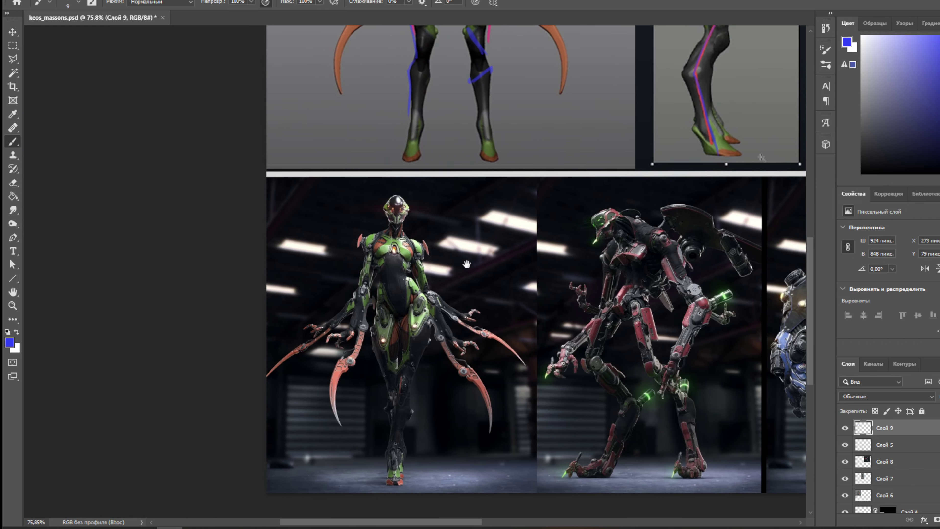
drag(466, 264, 447, 378)
drag(544, 270, 525, 292)
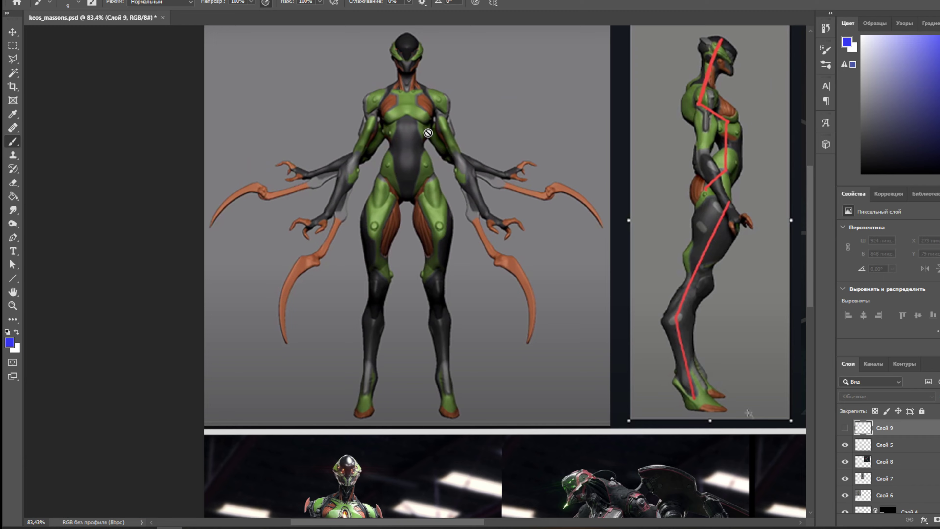
scroll(424, 141, up, 3)
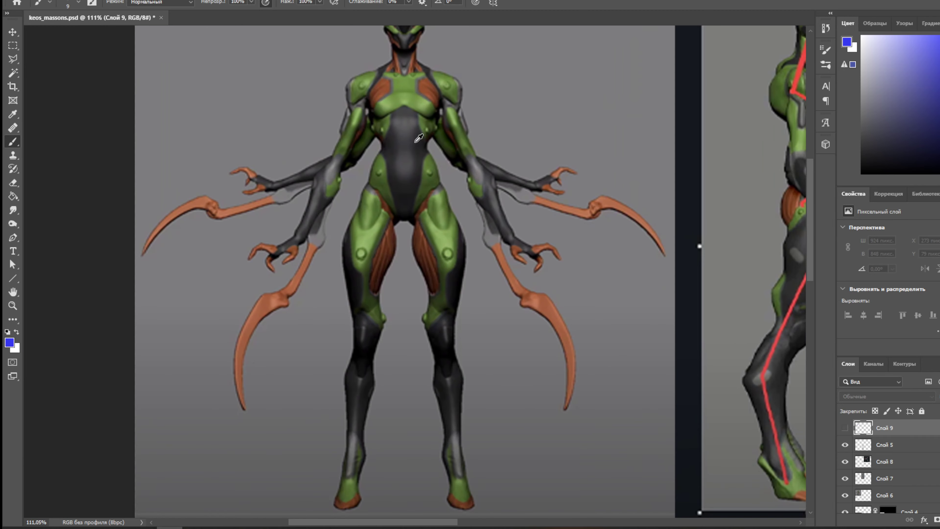
drag(432, 121, 460, 209)
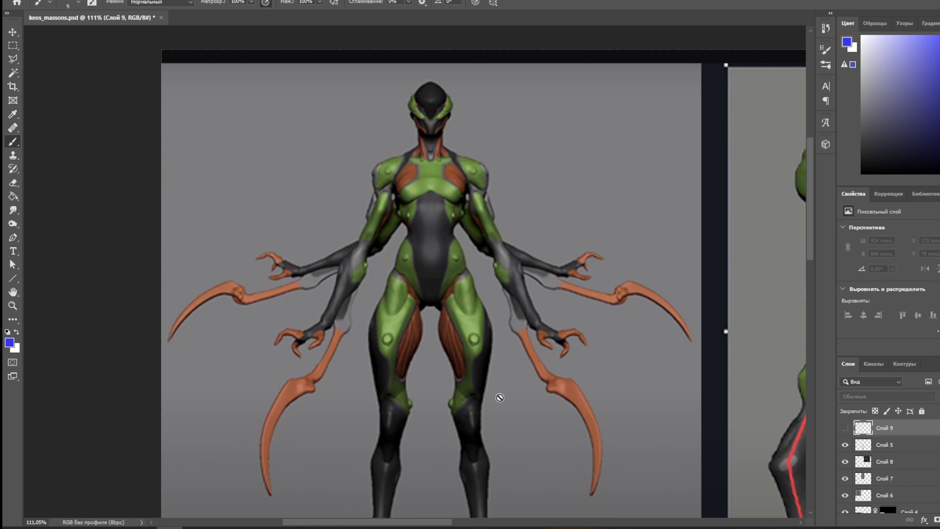
drag(517, 335, 491, 269)
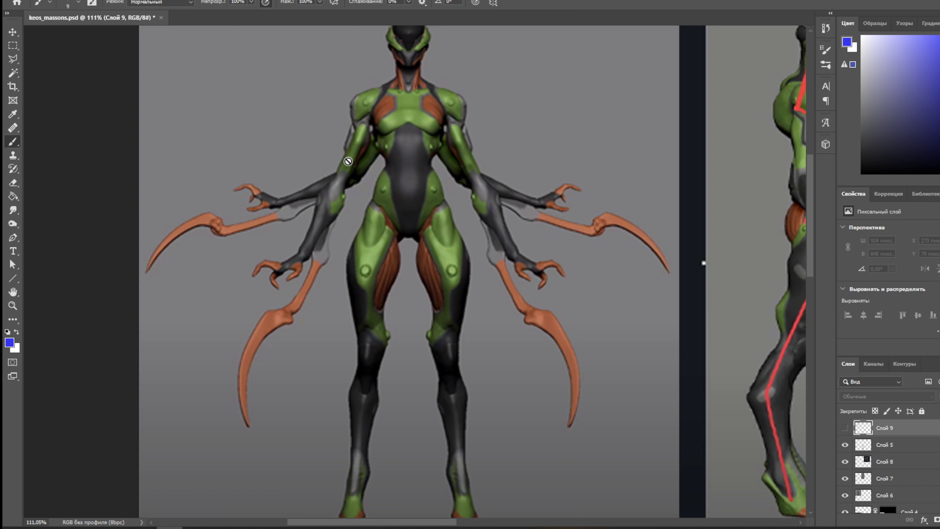
drag(510, 122, 533, 134)
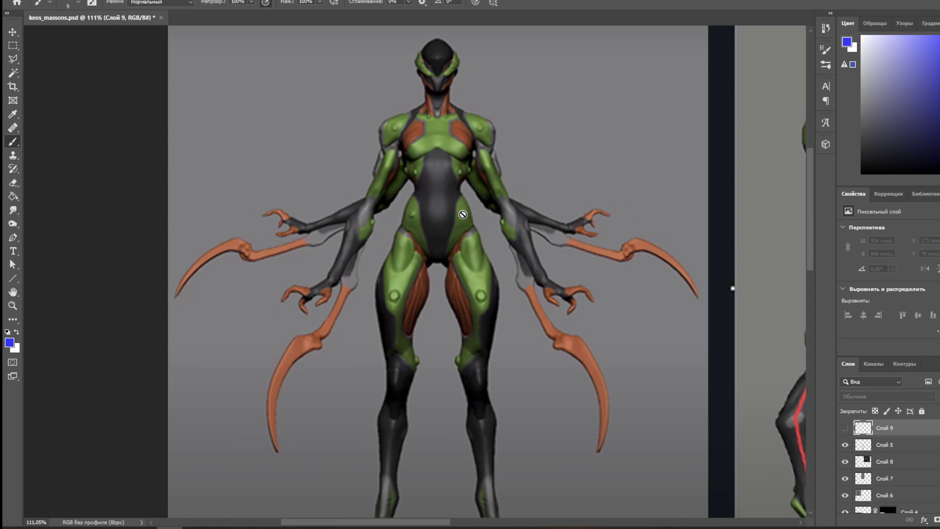
mouse_move(522, 349)
mouse_down()
mouse_move(524, 181)
mouse_move(517, 340)
mouse_up()
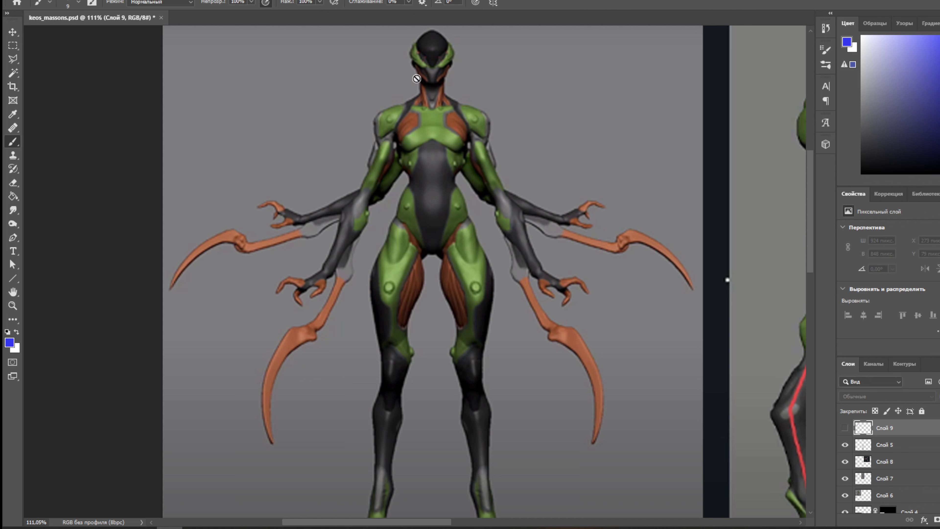
Compare the front-view green model's body shapes and proportions with the finished green insectoid render below it.
scroll(438, 313, down, 2)
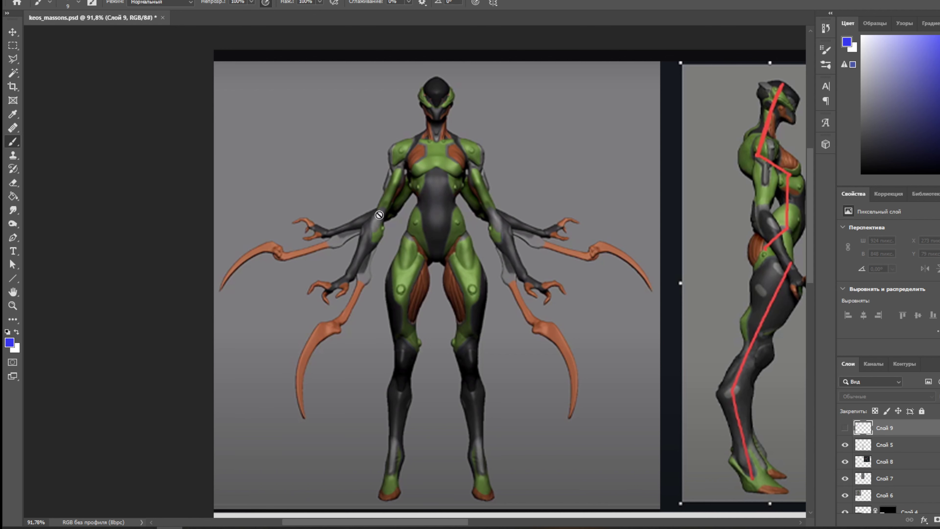
scroll(472, 150, up, 2)
scroll(496, 245, down, 3)
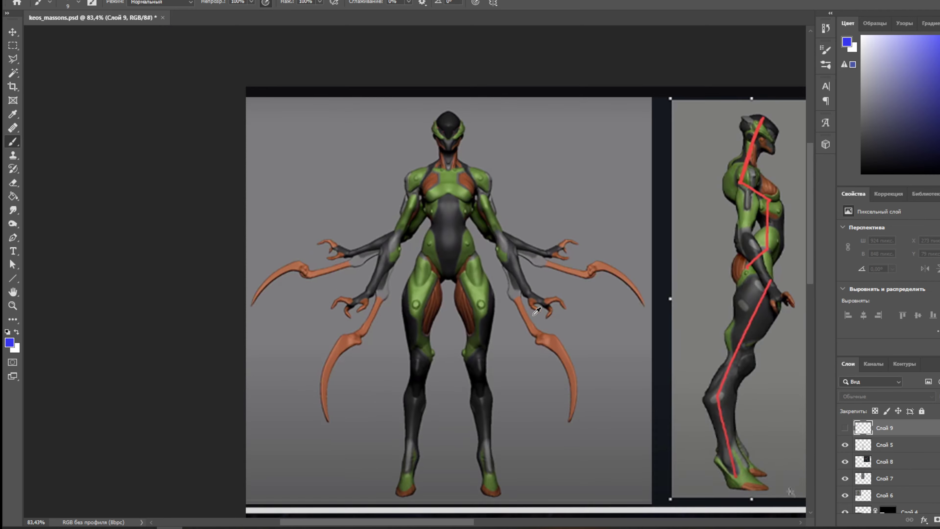
drag(447, 403, 415, 34)
scroll(406, 258, up, 5)
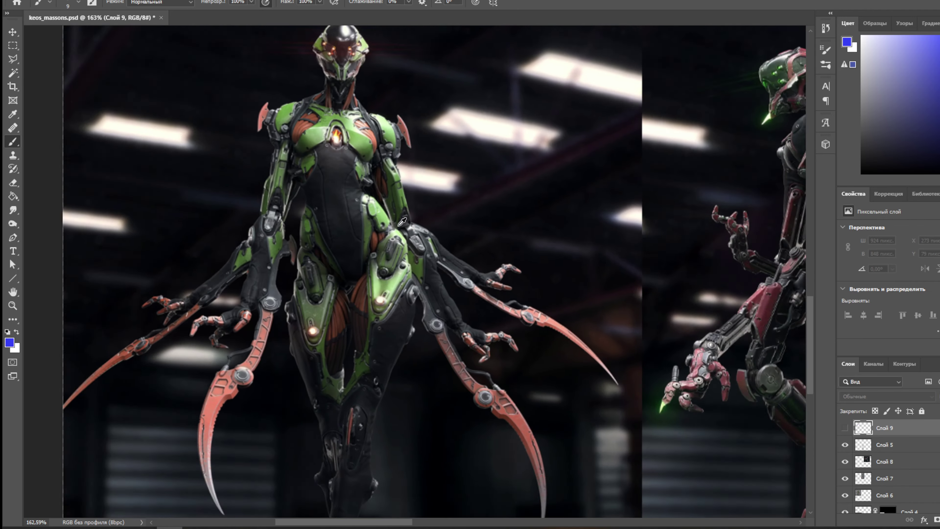
scroll(327, 356, down, 2)
mouse_move(326, 356)
mouse_down()
mouse_move(382, 130)
mouse_move(453, 343)
mouse_move(419, 373)
mouse_move(396, 275)
mouse_move(430, 397)
mouse_up()
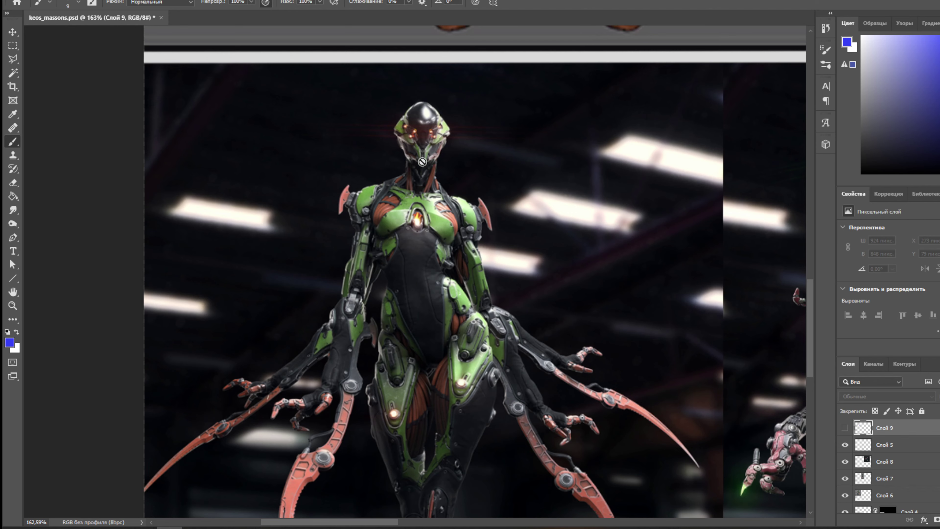
scroll(422, 148, down, 4)
drag(424, 133, 397, 421)
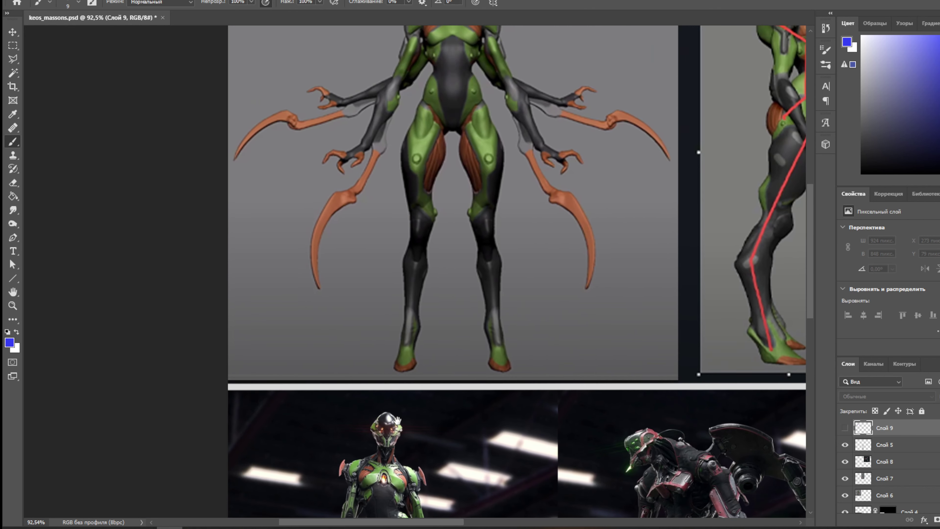
drag(451, 248, 445, 311)
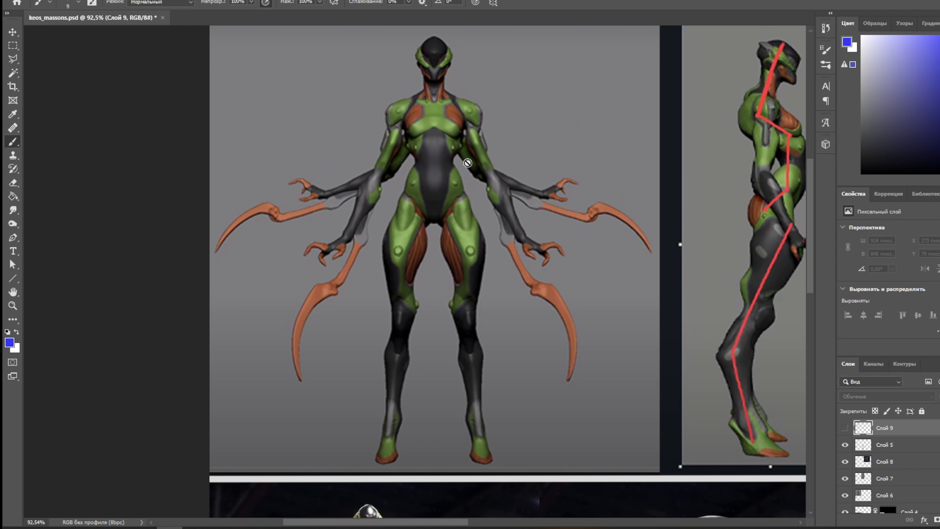
drag(453, 150, 443, 169)
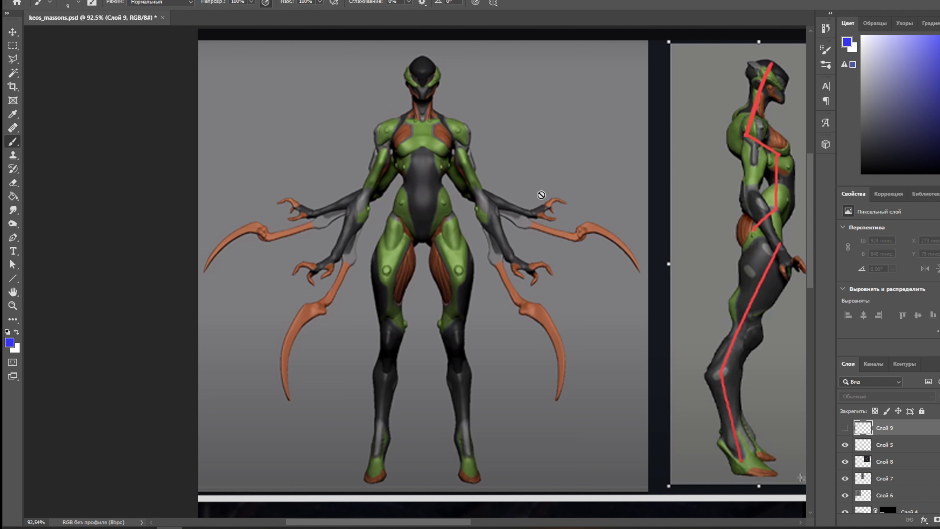
Add a new layer and mark the front-view model's head, chest, hips with thighs, and feet with blue ovals and dividing lines.
key(ctrl+shift+alt+n)
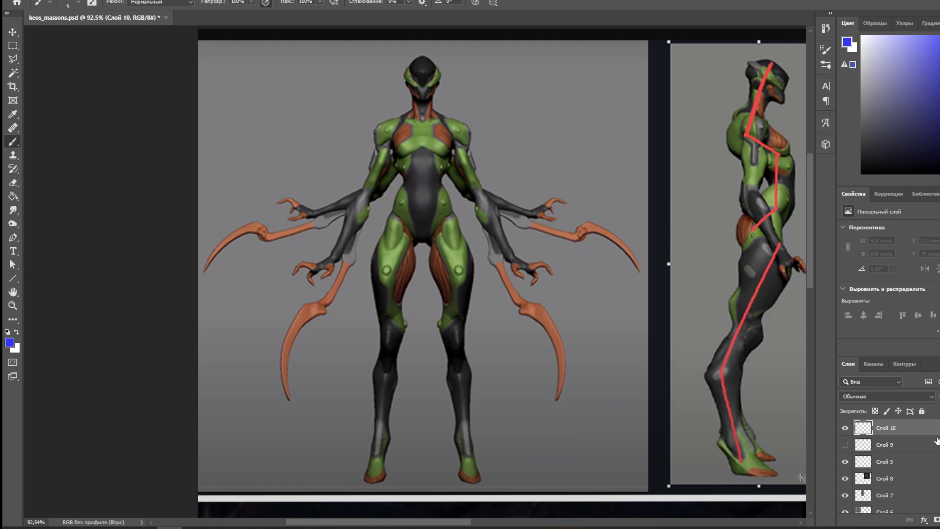
mouse_move(455, 62)
mouse_down()
mouse_move(434, 98)
mouse_move(457, 48)
mouse_up()
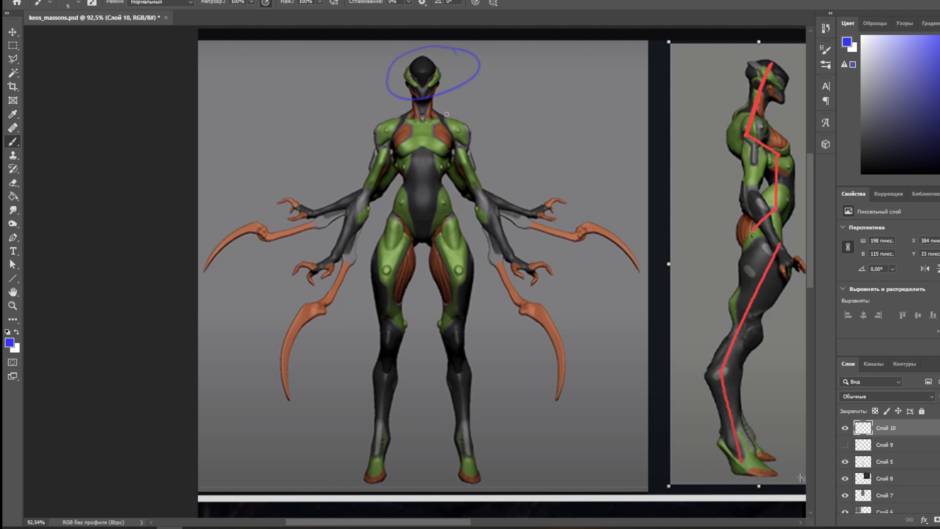
mouse_move(382, 108)
mouse_down()
mouse_move(503, 101)
mouse_move(481, 112)
mouse_up()
mouse_move(442, 181)
mouse_down()
mouse_move(421, 181)
mouse_move(393, 312)
mouse_move(461, 202)
mouse_up()
drag(353, 354, 483, 347)
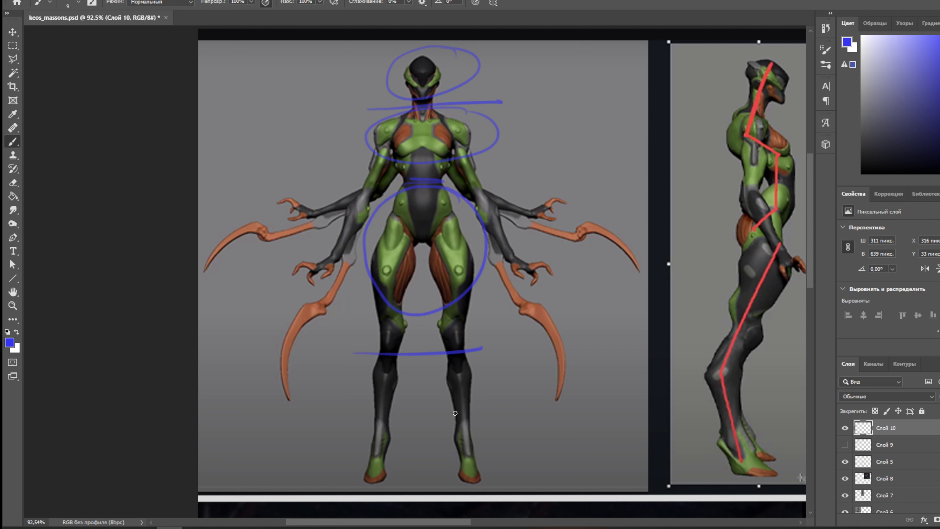
mouse_move(490, 447)
mouse_down()
mouse_move(325, 461)
mouse_move(472, 427)
mouse_up()
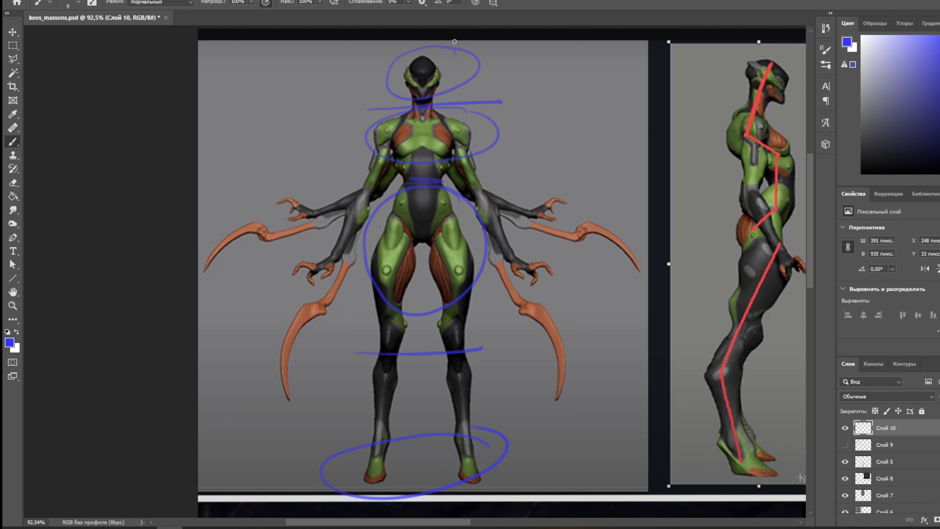
drag(497, 70, 552, 68)
drag(523, 139, 535, 138)
Undo all the blue ovals and dividing lines drawn over the front-view model.
key(ctrl+z)
key(ctrl+z)
key(ctrl+z)
key(ctrl+z)
key(ctrl+z)
key(ctrl+z)
key(ctrl+z)
key(ctrl+z)
key(ctrl+z)
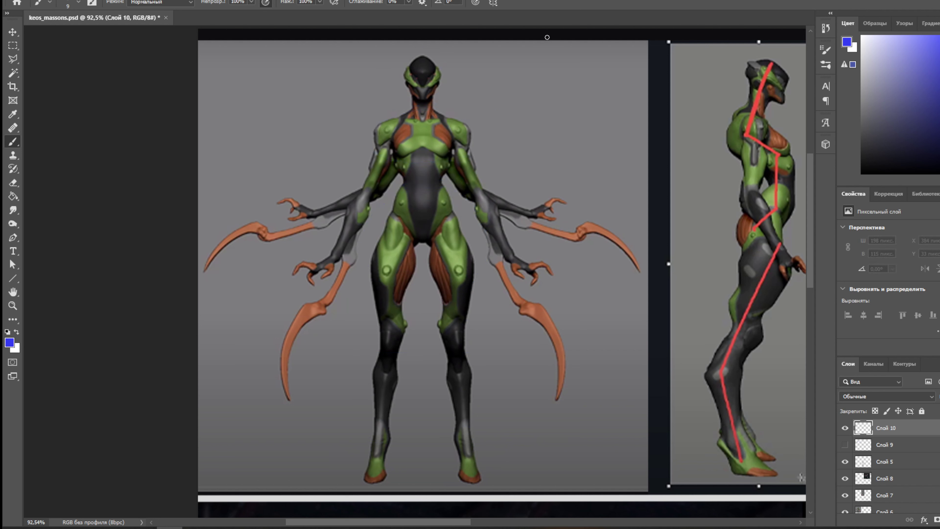
Draw blue ovals around the front-view model's head, neck, chest, black abdomen, hips, legs and feet.
mouse_move(456, 63)
mouse_down()
mouse_move(426, 56)
mouse_move(439, 104)
mouse_move(433, 52)
mouse_move(449, 82)
mouse_move(383, 91)
mouse_move(447, 112)
mouse_move(379, 125)
mouse_up()
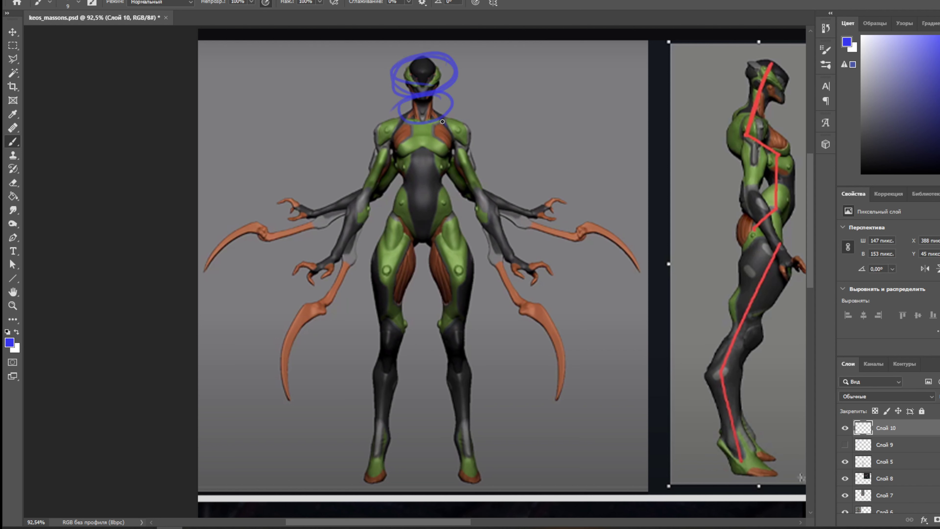
mouse_move(442, 122)
mouse_down()
mouse_move(398, 159)
mouse_move(416, 124)
mouse_up()
mouse_move(407, 194)
mouse_down()
mouse_move(412, 247)
mouse_move(446, 202)
mouse_move(434, 151)
mouse_move(402, 195)
mouse_up()
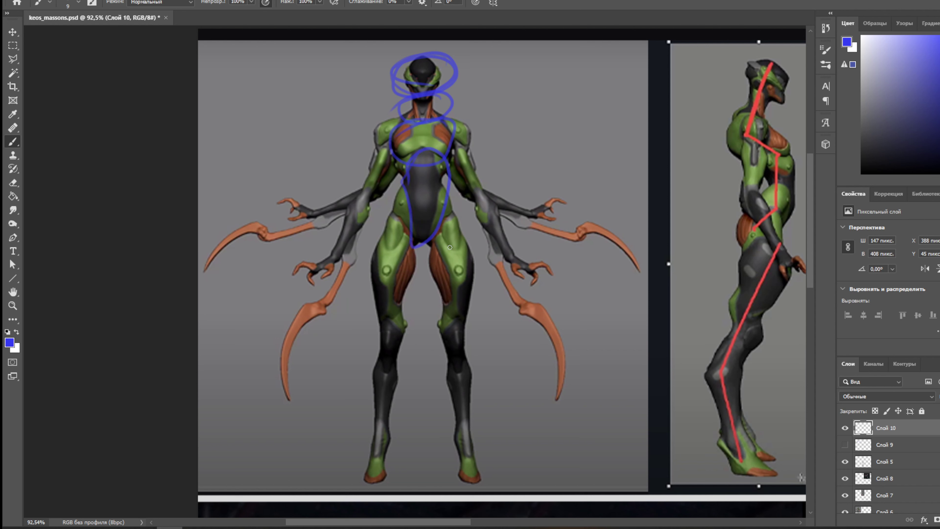
mouse_move(465, 223)
mouse_down()
mouse_move(394, 231)
mouse_move(390, 284)
mouse_move(493, 252)
mouse_up()
mouse_move(478, 297)
mouse_down()
mouse_move(403, 431)
mouse_move(442, 294)
mouse_up()
mouse_move(462, 446)
mouse_down()
mouse_move(388, 498)
mouse_move(391, 452)
mouse_up()
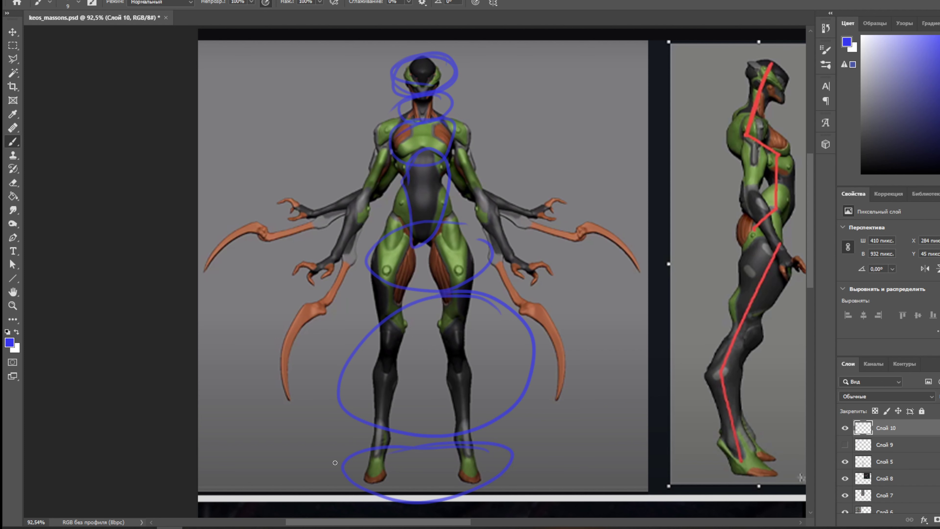
Outline the head, neck, chest and black abdomen of the finished green insectoid render in blue.
scroll(473, 245, down, 2)
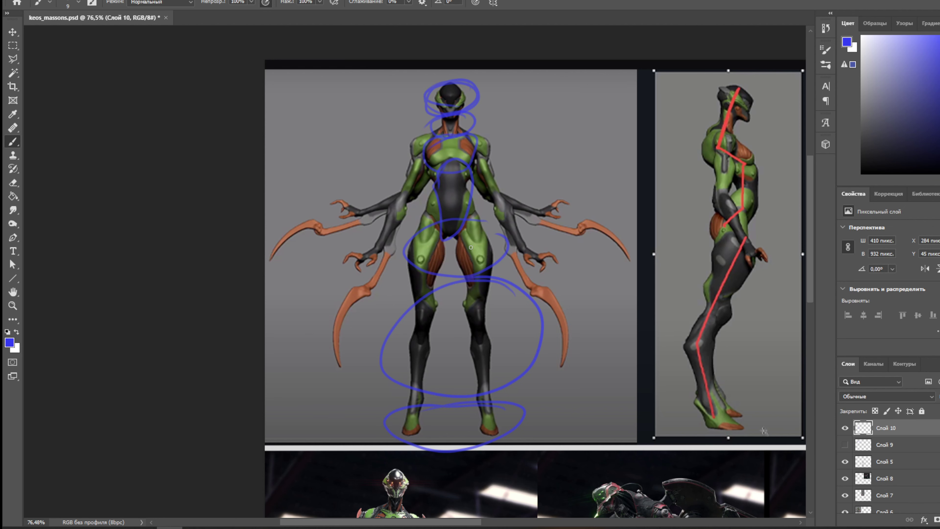
drag(574, 381, 565, 121)
scroll(451, 290, up, 4)
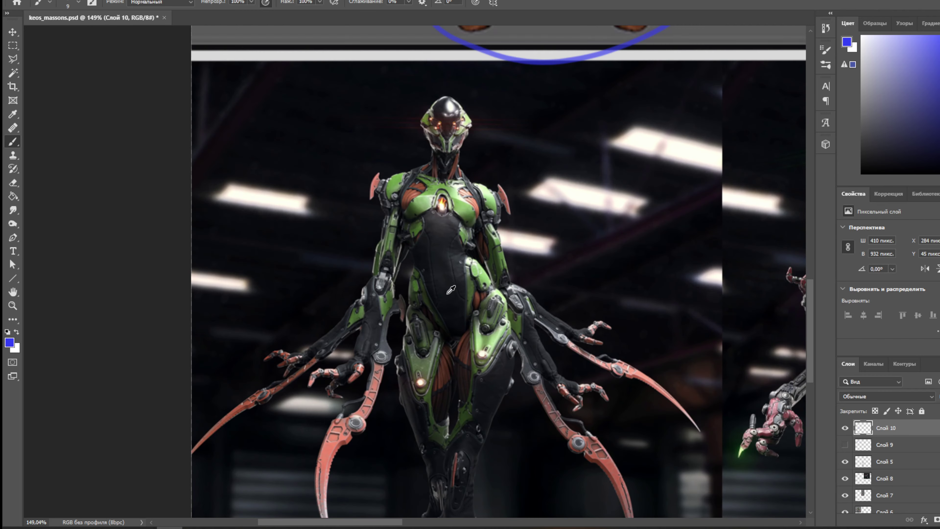
scroll(451, 290, up, 2)
drag(472, 218, 484, 296)
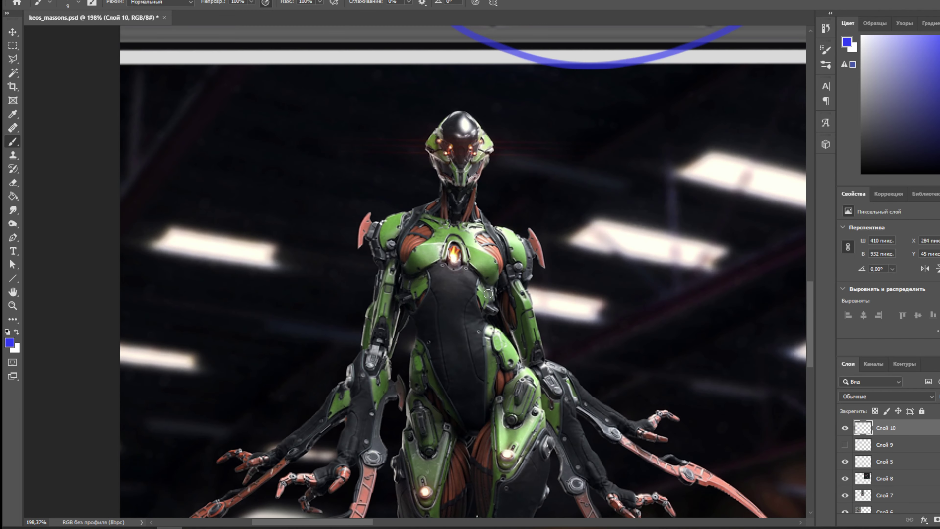
mouse_move(503, 130)
mouse_down()
mouse_move(447, 185)
mouse_move(493, 97)
mouse_move(502, 141)
mouse_up()
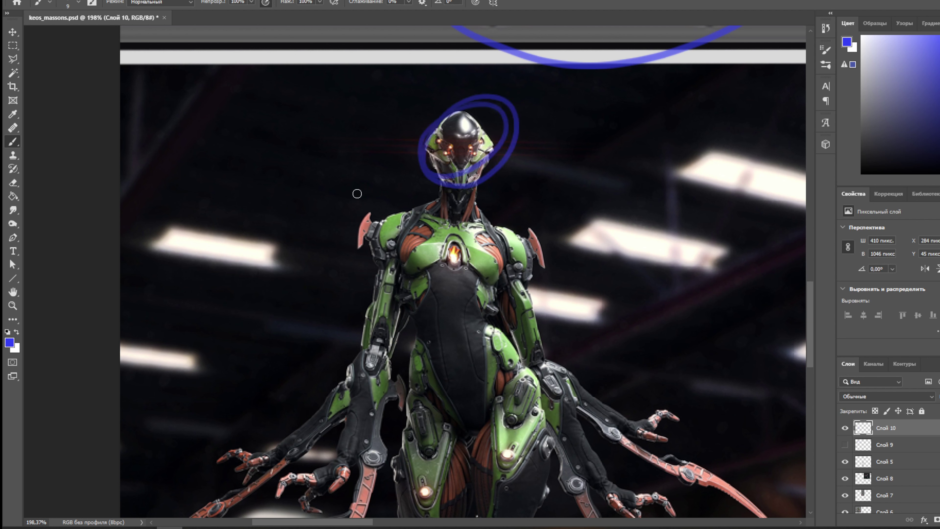
mouse_move(480, 194)
mouse_down()
mouse_move(432, 194)
mouse_move(507, 255)
mouse_move(409, 240)
mouse_move(425, 276)
mouse_move(496, 241)
mouse_move(472, 254)
mouse_up()
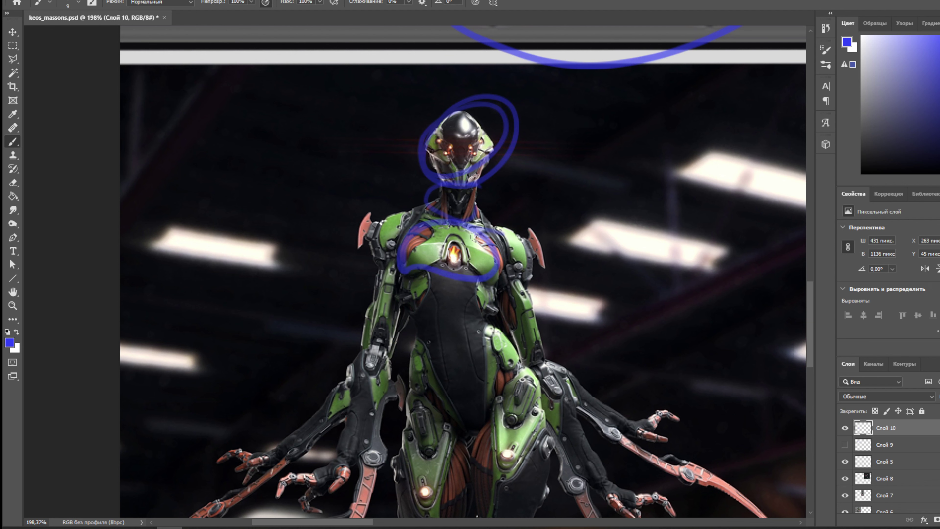
mouse_move(462, 270)
mouse_down()
mouse_move(415, 353)
mouse_move(450, 427)
mouse_move(507, 395)
mouse_move(494, 298)
mouse_move(466, 271)
mouse_up()
Draw blue ovals around the green render's hips, its crossed legs and its feet.
scroll(435, 361, down, 3)
drag(561, 470, 547, 331)
mouse_move(489, 243)
mouse_down()
mouse_move(397, 281)
mouse_move(498, 249)
mouse_up()
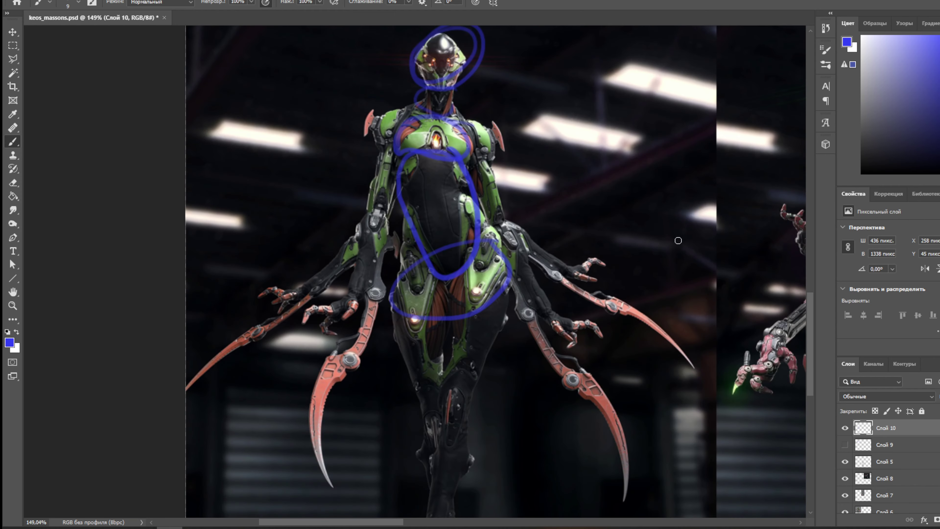
mouse_move(636, 340)
mouse_down()
mouse_move(657, 285)
mouse_move(657, 218)
mouse_up()
mouse_move(528, 164)
mouse_down()
mouse_move(409, 332)
mouse_move(536, 331)
mouse_move(527, 158)
mouse_up()
mouse_move(474, 429)
mouse_down()
mouse_move(434, 441)
mouse_move(481, 467)
mouse_move(477, 430)
mouse_up()
mouse_move(593, 302)
mouse_down()
mouse_move(595, 458)
mouse_move(603, 404)
mouse_move(567, 368)
mouse_move(566, 352)
mouse_up()
scroll(566, 353, down, 3)
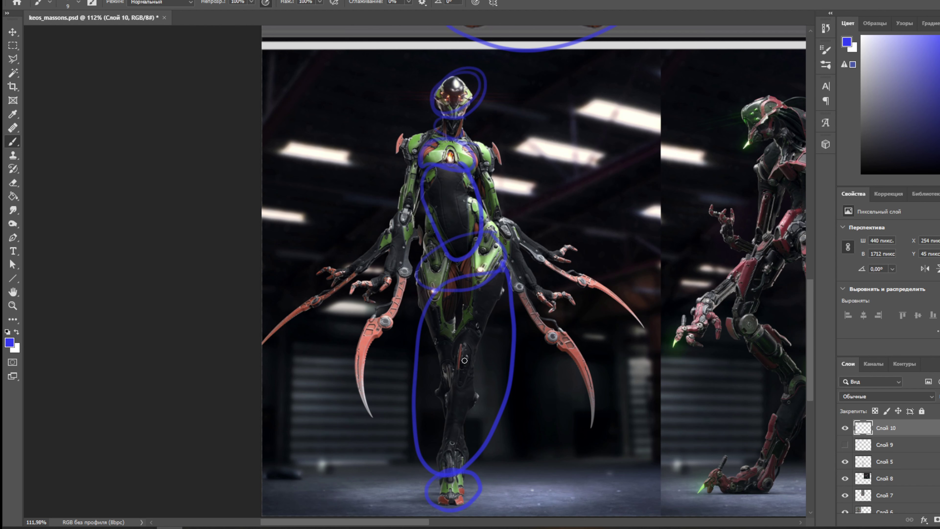
Sketch a vertical column of four blue circles beside the green render, with axis lines running through them.
mouse_move(614, 82)
mouse_down()
mouse_move(587, 113)
mouse_move(657, 96)
mouse_move(596, 95)
mouse_up()
mouse_move(614, 135)
mouse_down()
mouse_move(592, 137)
mouse_move(600, 196)
mouse_move(673, 180)
mouse_move(614, 130)
mouse_up()
mouse_move(616, 205)
mouse_down()
mouse_move(677, 280)
mouse_move(651, 210)
mouse_up()
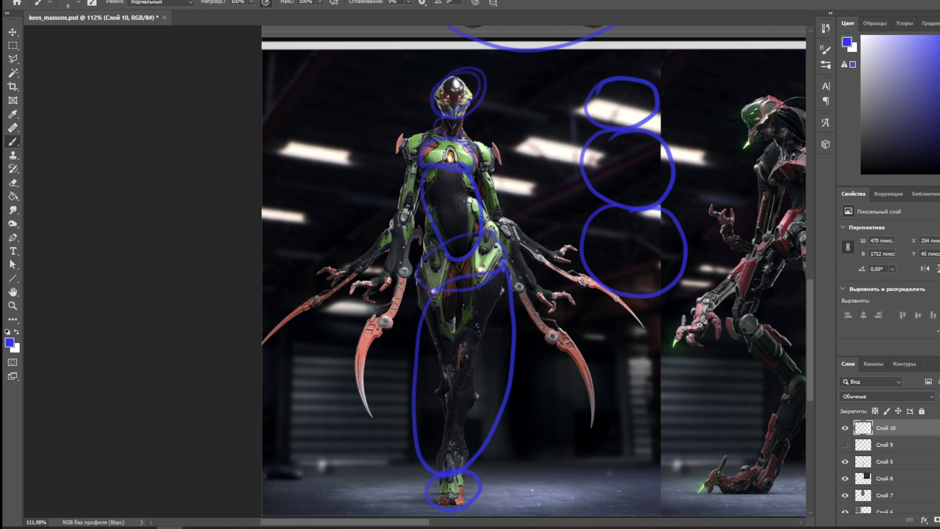
mouse_move(599, 311)
mouse_down()
mouse_move(682, 308)
mouse_move(614, 296)
mouse_move(624, 227)
mouse_move(616, 81)
mouse_up()
drag(616, 81, 636, 339)
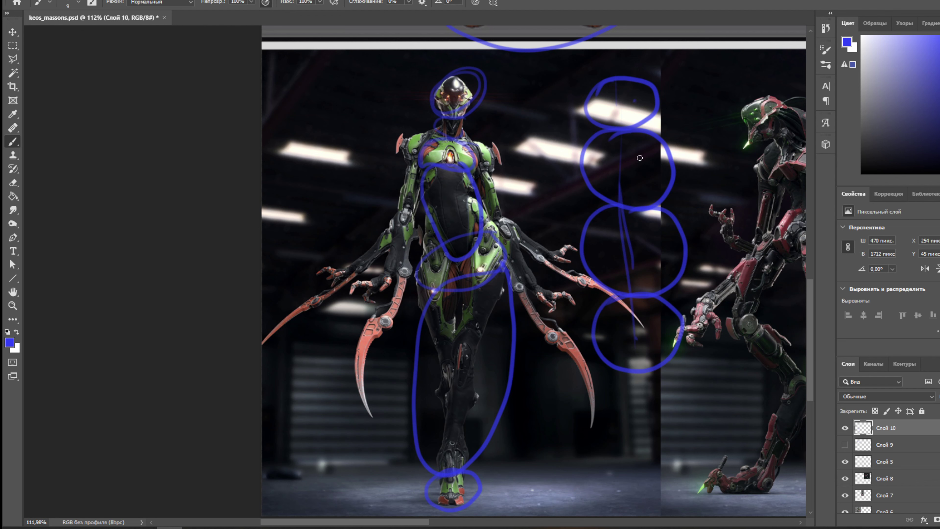
drag(639, 159, 643, 169)
drag(648, 223, 647, 243)
Undo the column of circles and its axis lines beside the green render.
key(ctrl+z)
key(ctrl+z)
key(ctrl+z)
key(ctrl+z)
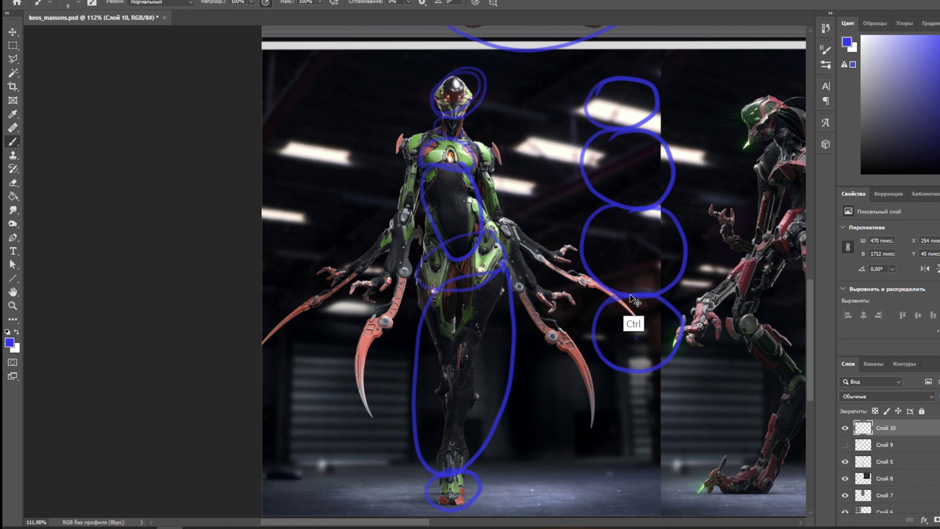
key(ctrl+z)
key(ctrl+z)
key(ctrl+z)
key(ctrl+z)
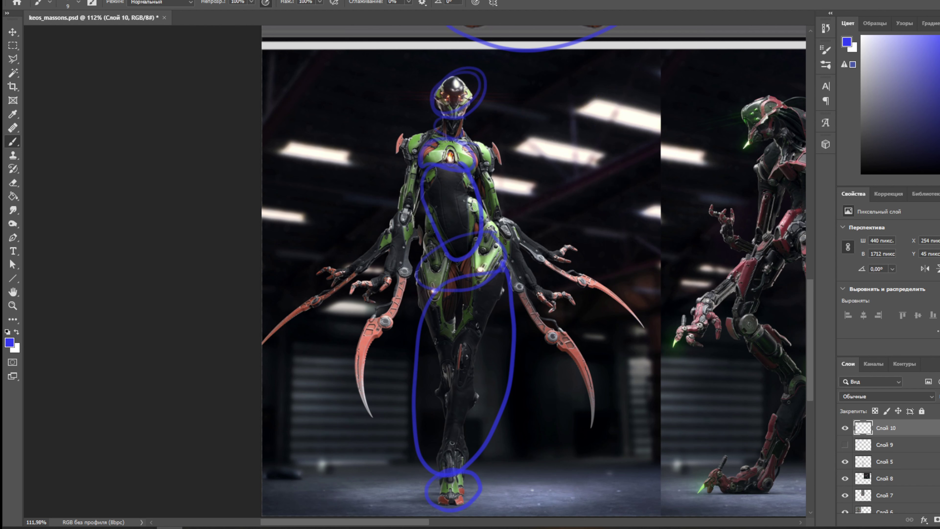
Hatch the outlined legs and abdomen of the green render in blue and add strokes over its chest.
scroll(462, 332, up, 3)
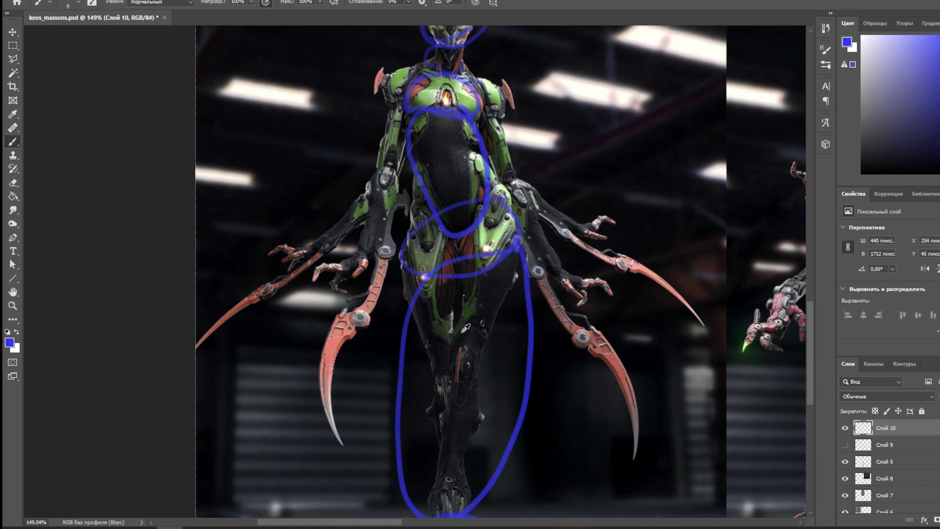
scroll(462, 332, down, 3)
mouse_move(461, 290)
mouse_down()
mouse_move(407, 361)
mouse_move(430, 430)
mouse_move(448, 442)
mouse_up()
mouse_move(441, 169)
mouse_down()
mouse_move(472, 200)
mouse_move(482, 258)
mouse_move(443, 240)
mouse_move(469, 240)
mouse_up()
mouse_move(428, 137)
mouse_down()
mouse_move(471, 119)
mouse_move(482, 72)
mouse_move(459, 109)
mouse_move(418, 101)
mouse_up()
Undo the hatching and all the blue body outlines on the green render.
key(ctrl+z)
key(ctrl+z)
key(ctrl+z)
key(ctrl+z)
key(ctrl+z)
key(ctrl+z)
key(ctrl+z)
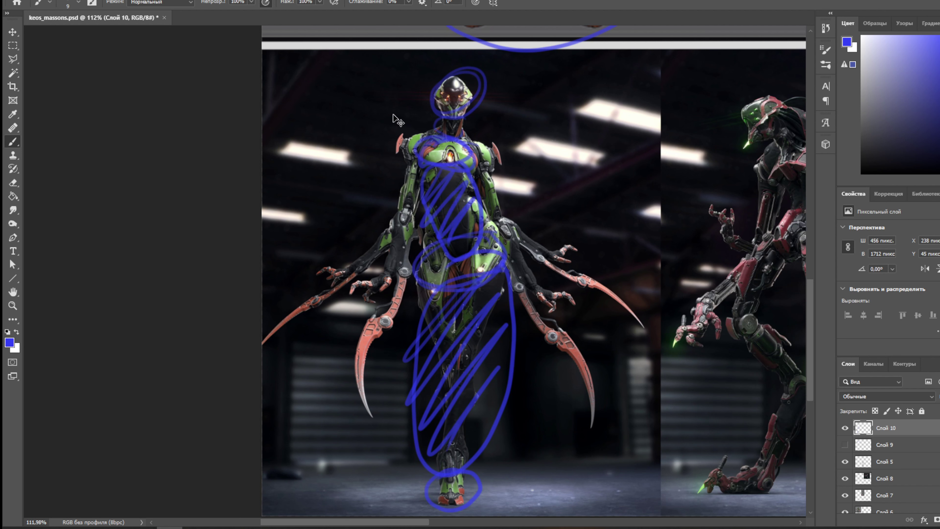
key(ctrl+z)
key(ctrl+z)
key(ctrl+z)
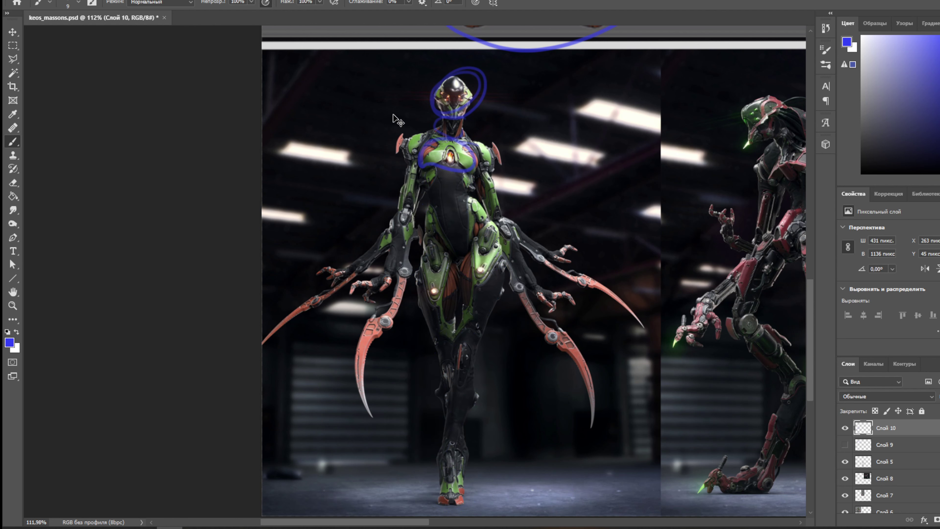
key(ctrl+z)
Draw blue ovals over the red robot render's head, upper back, chest, waist, thighs, shins and feet.
scroll(467, 126, up, 1)
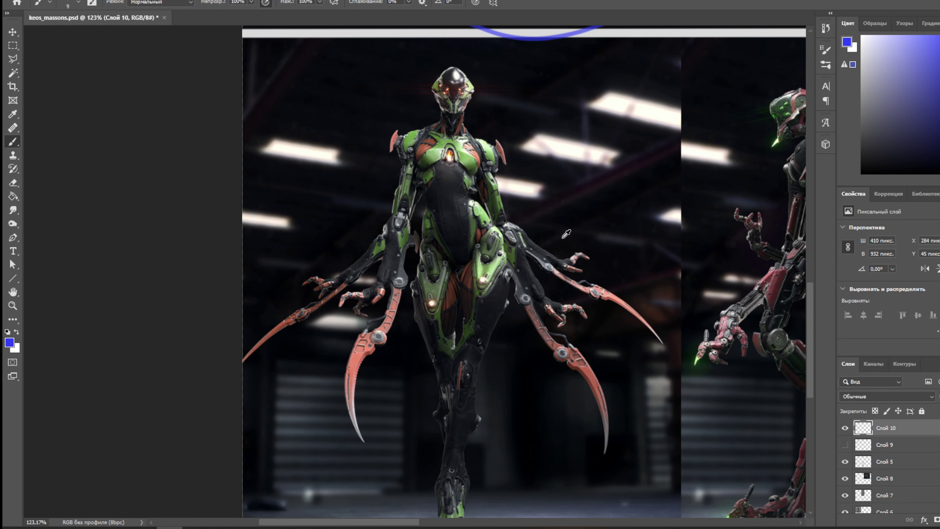
scroll(575, 216, down, 3)
mouse_move(662, 248)
mouse_down()
mouse_move(505, 215)
mouse_move(358, 211)
mouse_up()
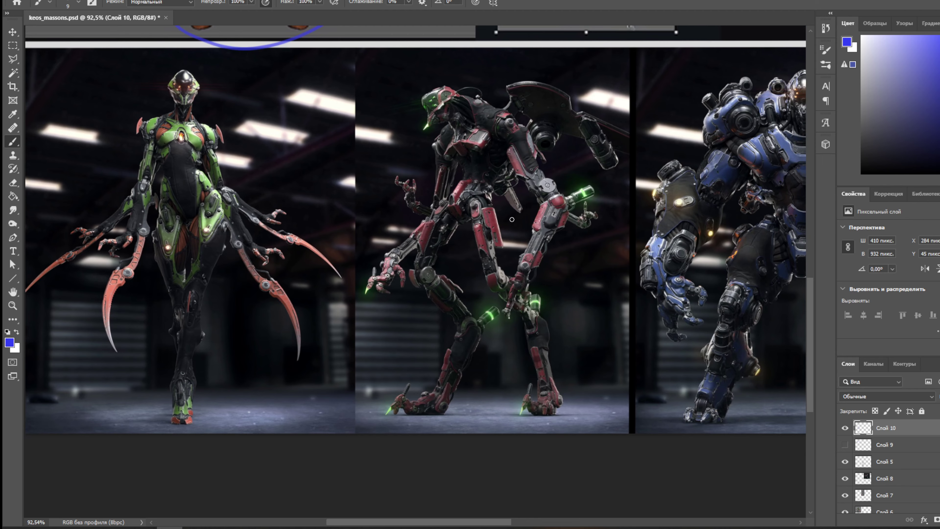
scroll(513, 219, up, 2)
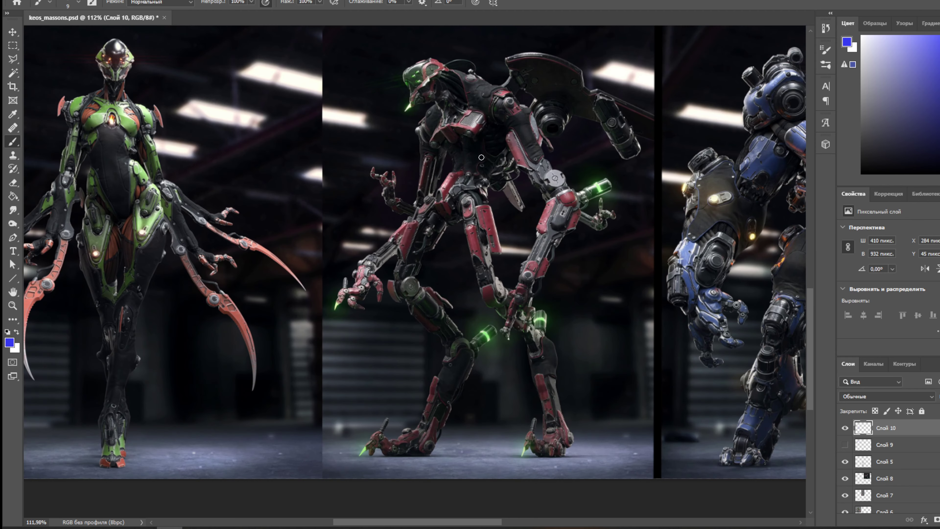
mouse_move(442, 51)
mouse_down()
mouse_move(391, 90)
mouse_move(454, 63)
mouse_move(428, 116)
mouse_move(475, 79)
mouse_move(445, 85)
mouse_move(492, 86)
mouse_move(440, 91)
mouse_move(477, 141)
mouse_move(493, 140)
mouse_move(470, 166)
mouse_move(469, 195)
mouse_move(495, 186)
mouse_move(447, 174)
mouse_move(394, 224)
mouse_move(377, 317)
mouse_move(439, 352)
mouse_move(542, 323)
mouse_move(461, 181)
mouse_up()
mouse_move(557, 347)
mouse_down()
mouse_move(522, 346)
mouse_move(563, 393)
mouse_move(585, 367)
mouse_up()
mouse_move(485, 431)
mouse_down()
mouse_move(439, 423)
mouse_move(607, 428)
mouse_move(452, 421)
mouse_up()
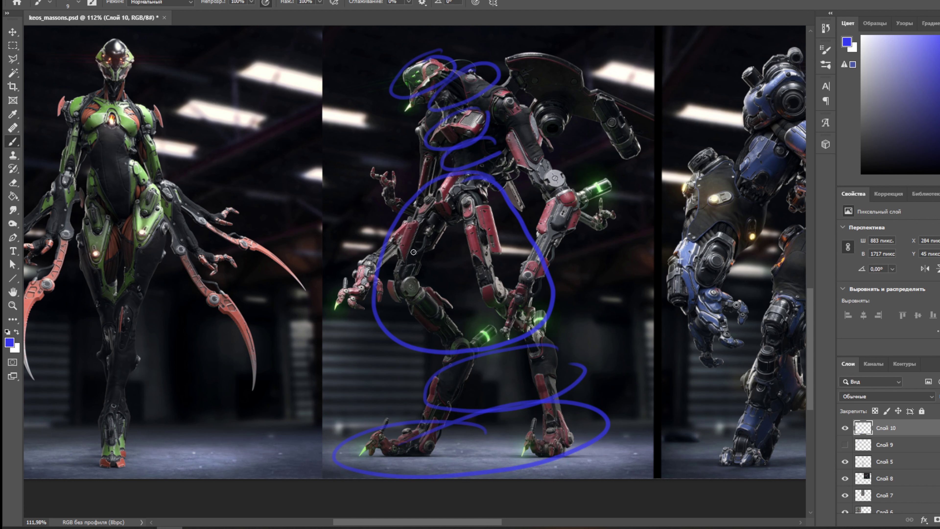
drag(383, 250, 547, 257)
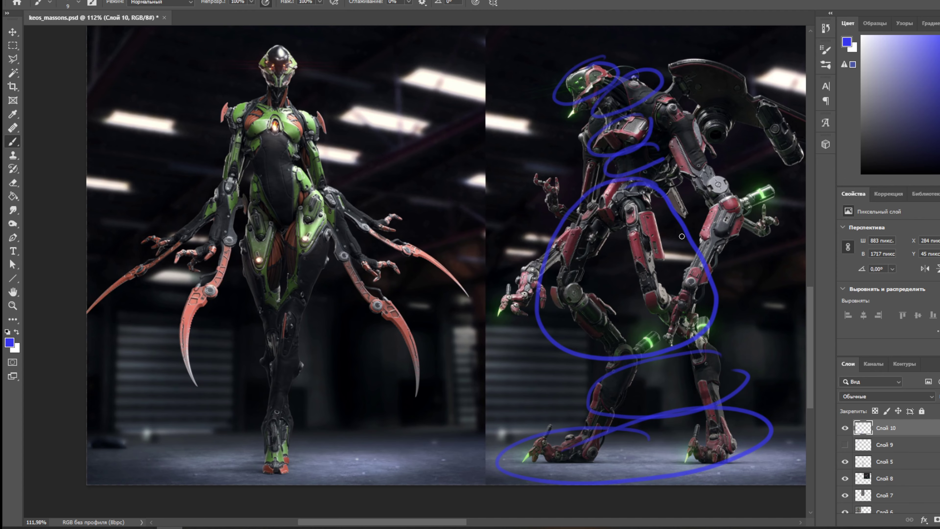
drag(681, 236, 574, 315)
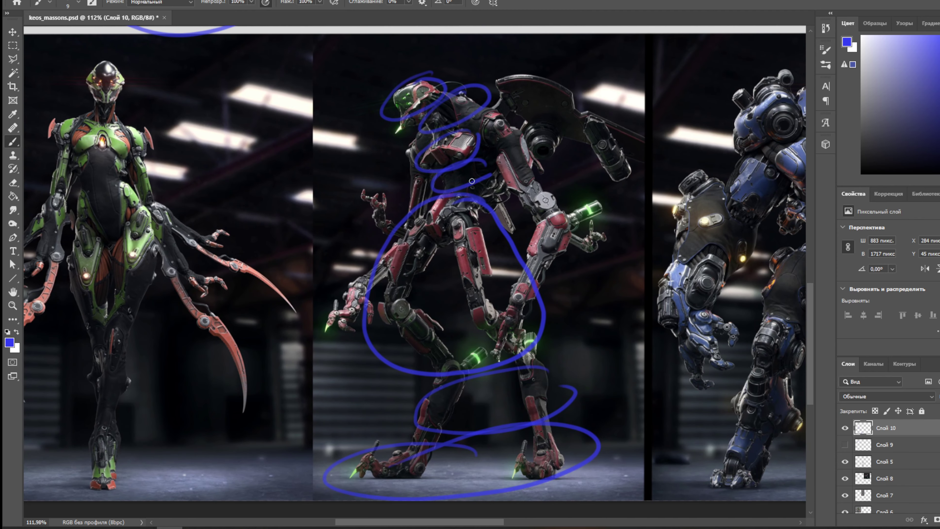
Replace the blue leg and foot ovals on the red robot with ovals around its thighs, knees and lower legs.
key(ctrl+z)
key(ctrl+z)
key(ctrl+z)
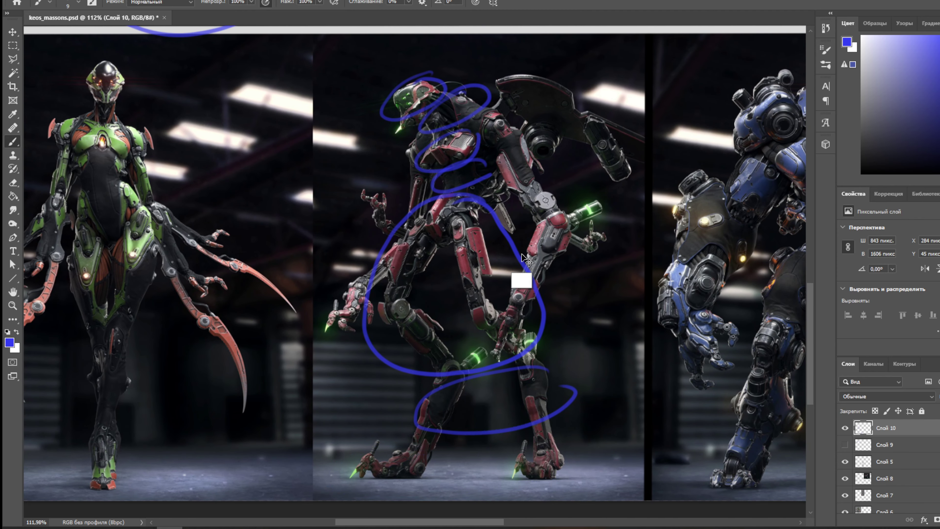
mouse_move(473, 206)
mouse_down()
mouse_move(394, 236)
mouse_move(494, 217)
mouse_move(496, 281)
mouse_move(533, 333)
mouse_move(489, 276)
mouse_up()
mouse_move(547, 380)
mouse_down()
mouse_move(322, 469)
mouse_move(474, 385)
mouse_up()
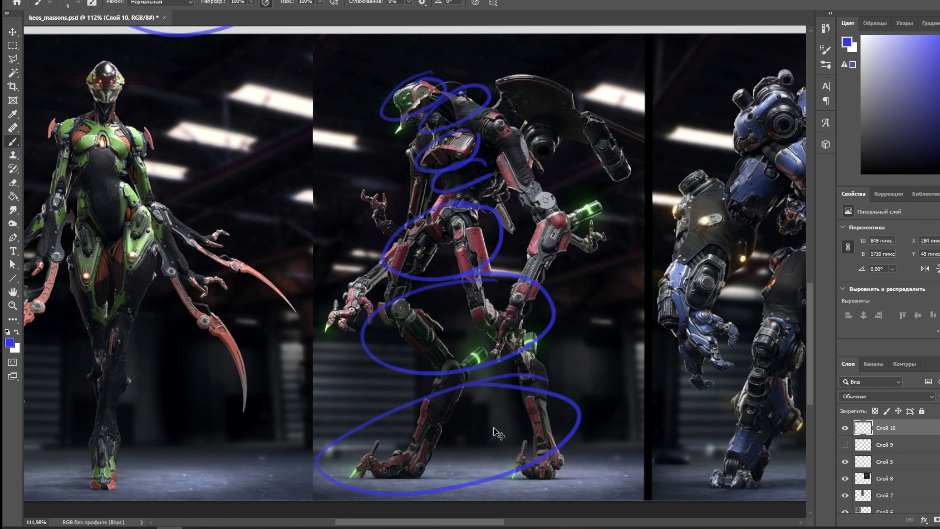
Undo the blue ovals over the red robot's legs and the extra stroke beside its waist.
key(ctrl+z)
key(ctrl+z)
key(ctrl+z)
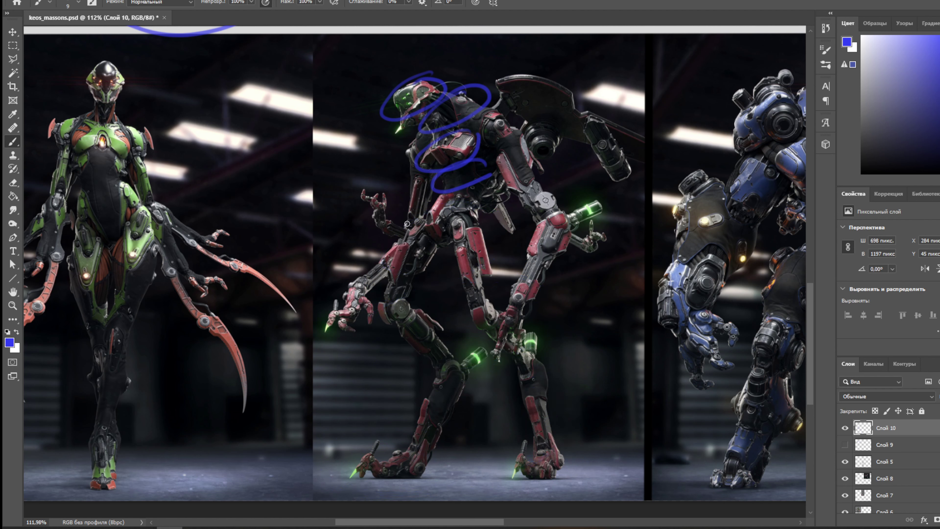
mouse_move(408, 224)
mouse_down()
mouse_move(415, 372)
mouse_move(426, 241)
mouse_up()
key(ctrl+z)
Outline the blue robot's upper body, both thighs, both lower legs and both forearms with blue ovals.
scroll(525, 268, down, 3)
drag(611, 295, 333, 269)
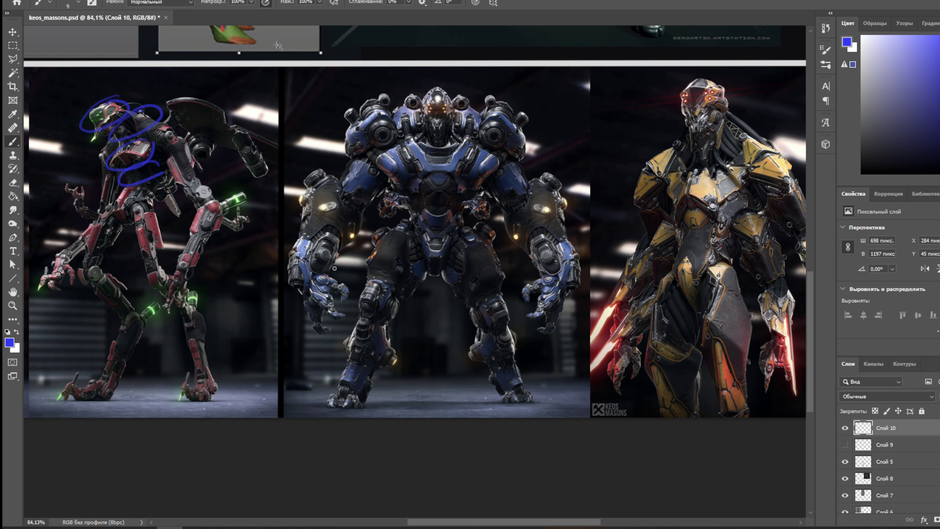
drag(187, 202, 542, 207)
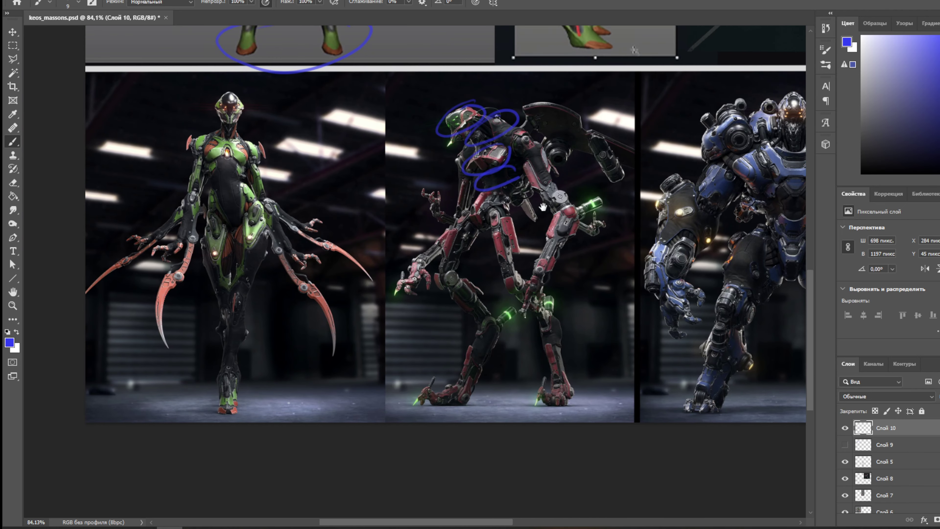
scroll(477, 135, right, 10)
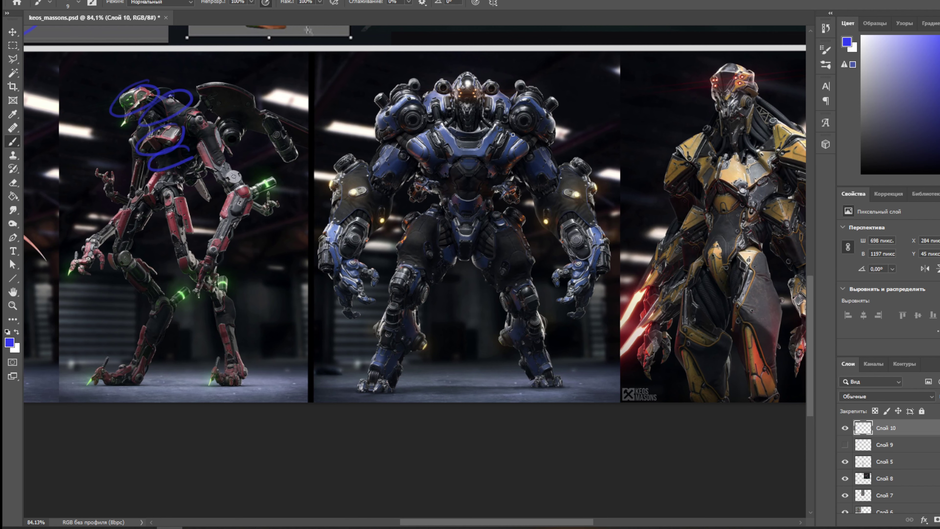
scroll(492, 230, up, 2)
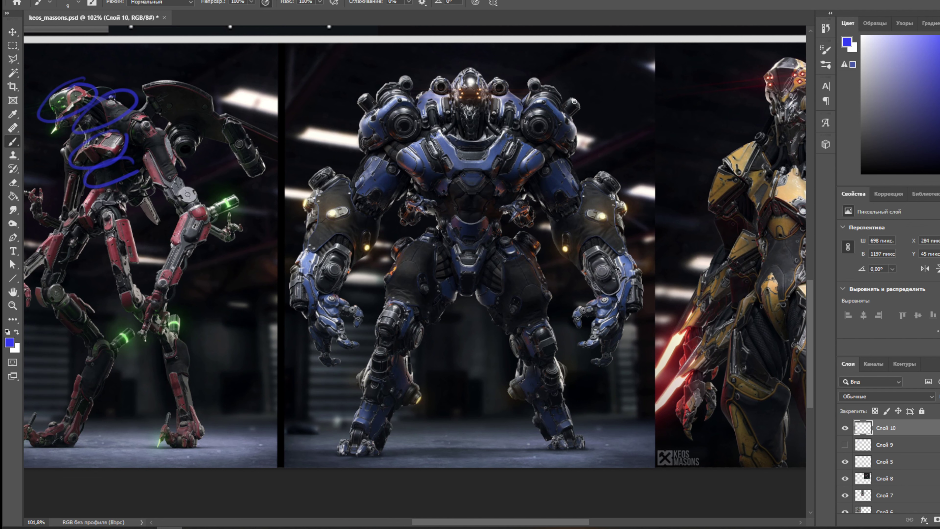
mouse_move(573, 86)
mouse_down()
mouse_move(511, 68)
mouse_move(357, 102)
mouse_move(375, 225)
mouse_move(513, 249)
mouse_move(543, 63)
mouse_move(436, 71)
mouse_up()
mouse_move(435, 248)
mouse_down()
mouse_move(413, 323)
mouse_move(426, 243)
mouse_up()
mouse_move(533, 256)
mouse_down()
mouse_move(550, 302)
mouse_move(538, 270)
mouse_up()
mouse_move(422, 318)
mouse_down()
mouse_move(355, 350)
mouse_move(327, 451)
mouse_move(416, 412)
mouse_move(394, 316)
mouse_up()
mouse_move(552, 315)
mouse_down()
mouse_move(494, 409)
mouse_move(535, 309)
mouse_move(519, 311)
mouse_up()
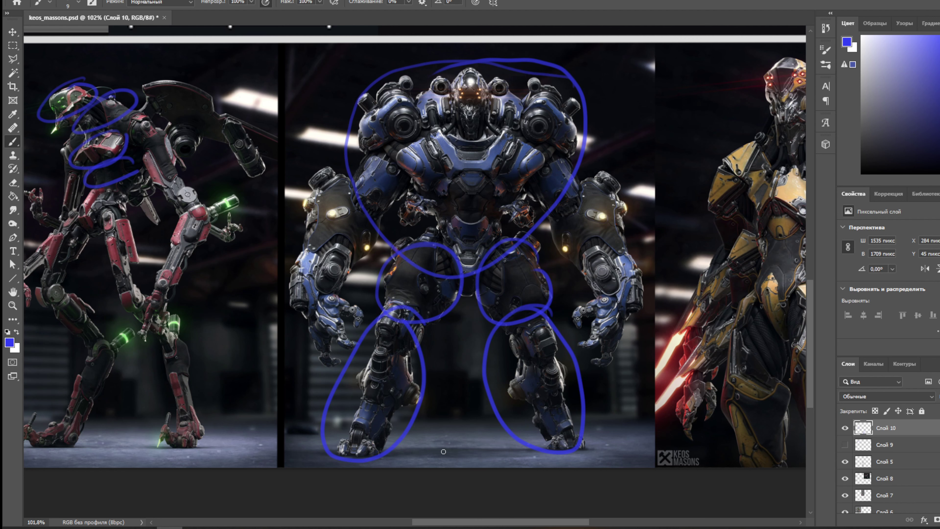
mouse_move(603, 171)
mouse_down()
mouse_move(560, 203)
mouse_move(637, 222)
mouse_move(601, 172)
mouse_up()
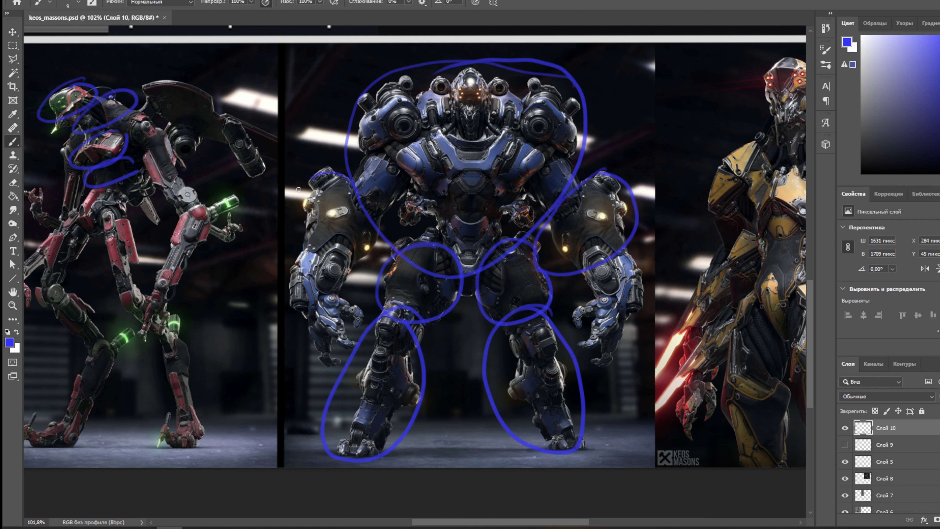
drag(299, 190, 352, 209)
Hatch the blue robot's outlined torso, thighs and forearms with diagonal blue strokes.
right_click(577, 87)
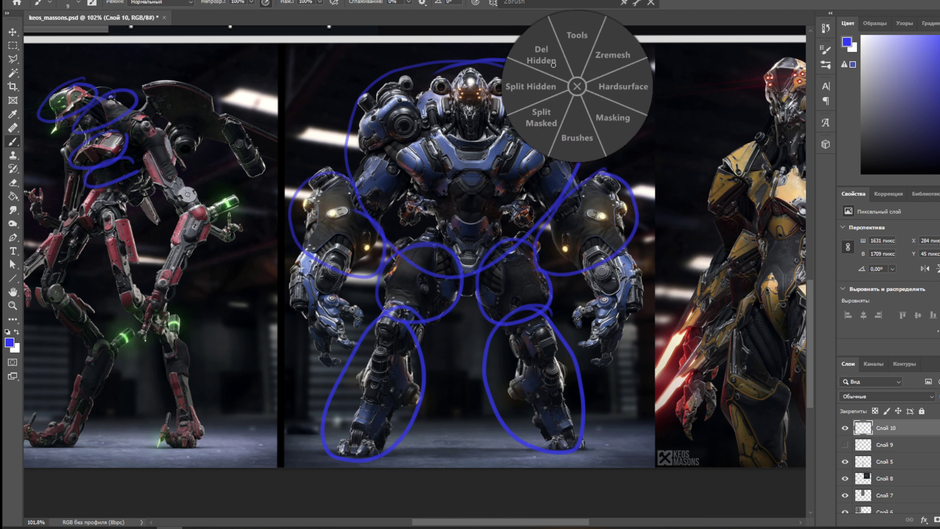
click(577, 87)
mouse_move(429, 65)
mouse_down()
mouse_move(459, 77)
mouse_move(557, 73)
mouse_move(557, 117)
mouse_move(522, 189)
mouse_up()
mouse_move(400, 267)
mouse_down()
mouse_move(453, 278)
mouse_move(484, 327)
mouse_up()
mouse_move(595, 182)
mouse_down()
mouse_move(616, 185)
mouse_move(552, 272)
mouse_up()
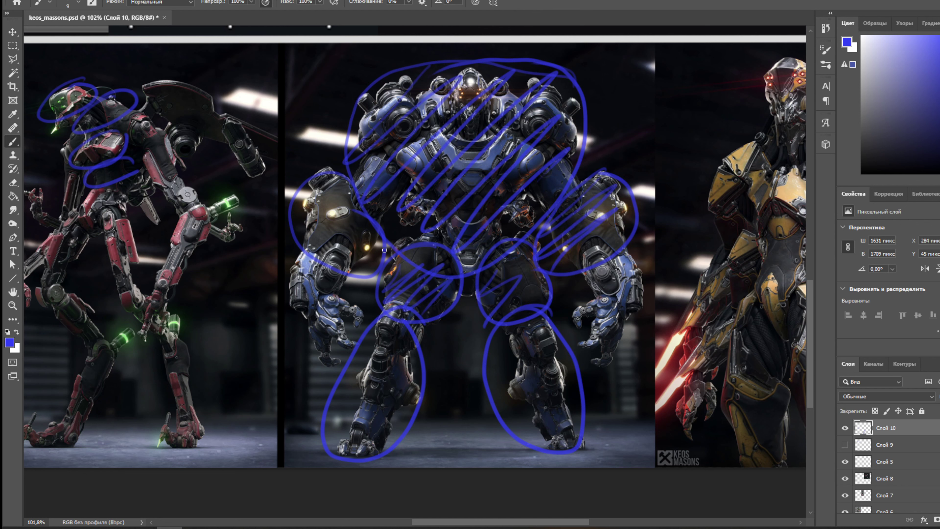
mouse_move(322, 184)
mouse_down()
mouse_move(322, 222)
mouse_move(366, 252)
mouse_up()
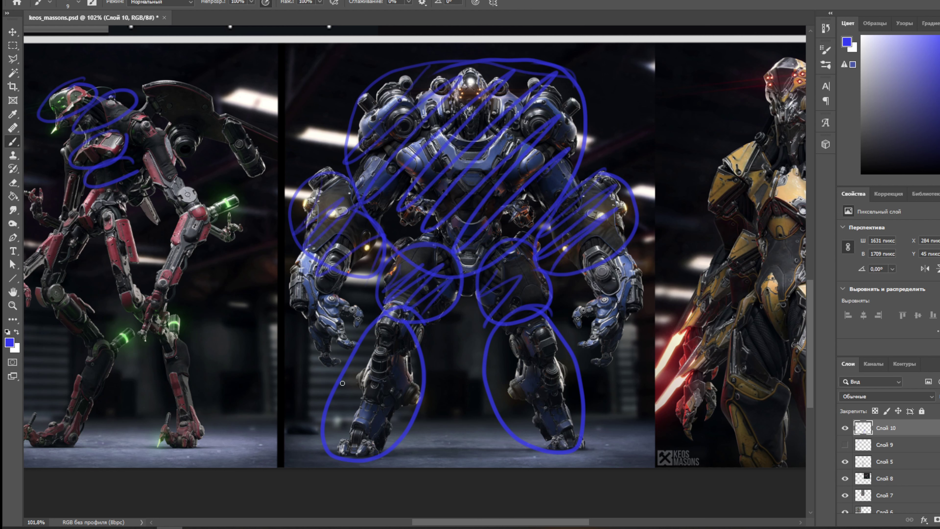
Replace the hatching on the blue robot with a smaller inner oval over its torso and hatch it loosely.
key(ctrl+z)
key(ctrl+z)
key(ctrl+z)
key(ctrl+z)
key(ctrl+z)
key(ctrl+z)
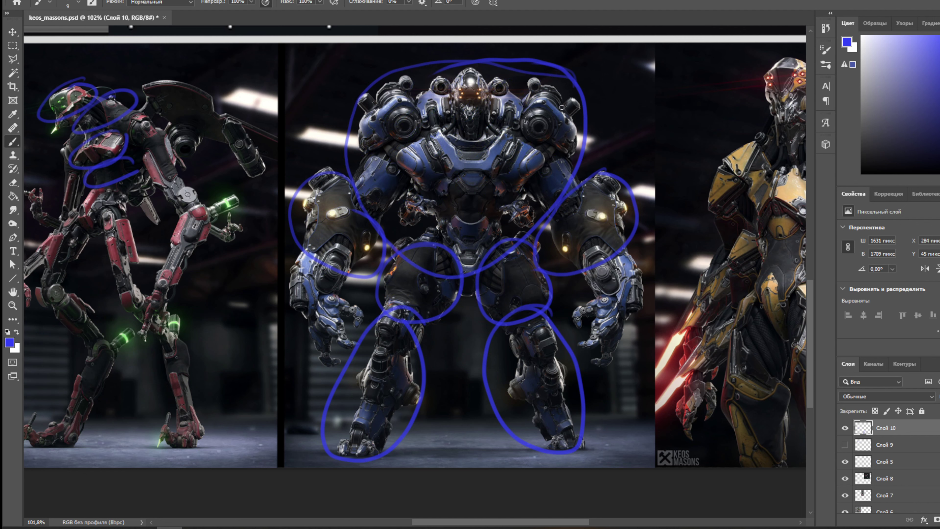
mouse_move(562, 108)
mouse_down()
mouse_move(398, 108)
mouse_move(533, 79)
mouse_move(453, 90)
mouse_up()
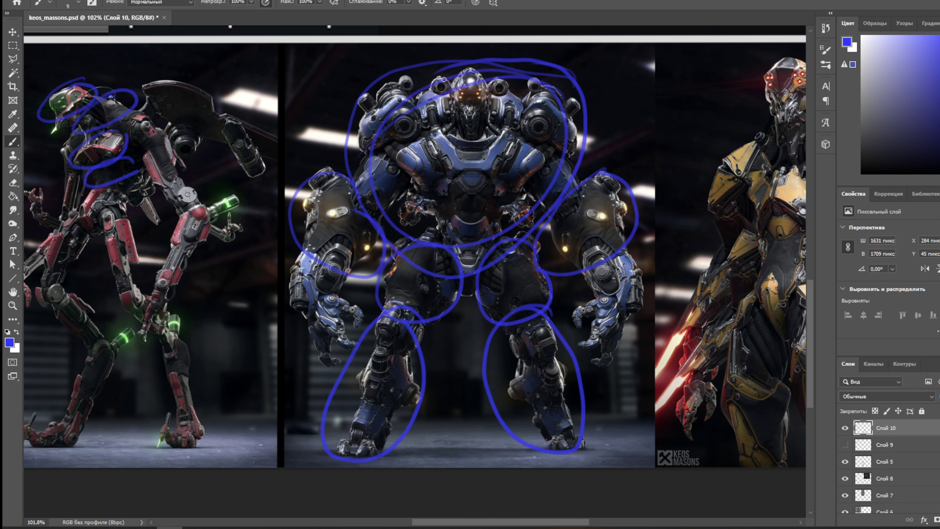
mouse_move(403, 141)
mouse_down()
mouse_move(422, 230)
mouse_move(529, 113)
mouse_up()
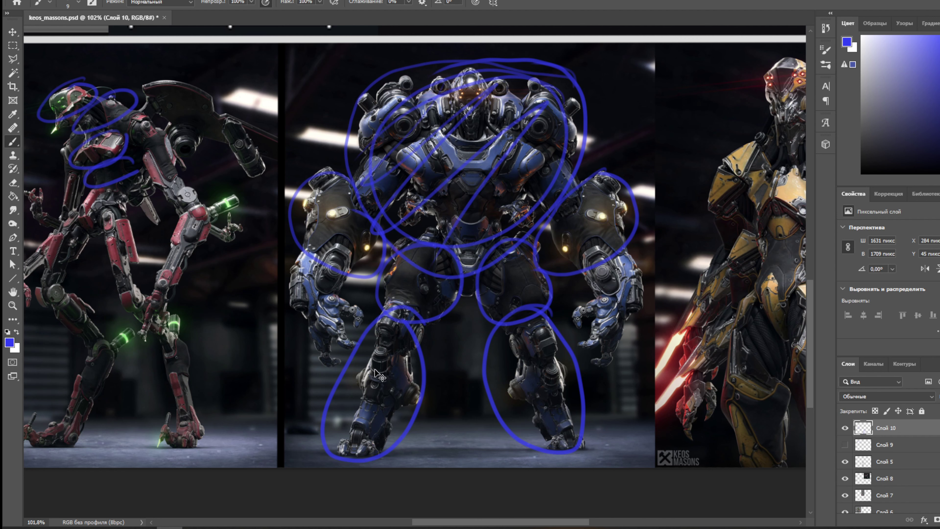
Undo the inner oval, its hatching and all the blue body outlines on the blue robot.
key(ctrl+z)
key(ctrl+z)
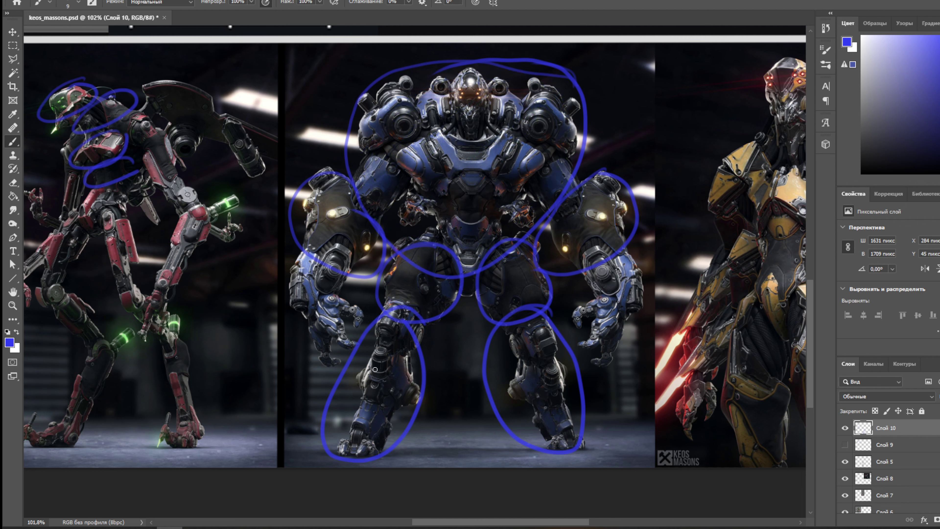
key(ctrl+z)
key(ctrl+z)
key(ctrl+z)
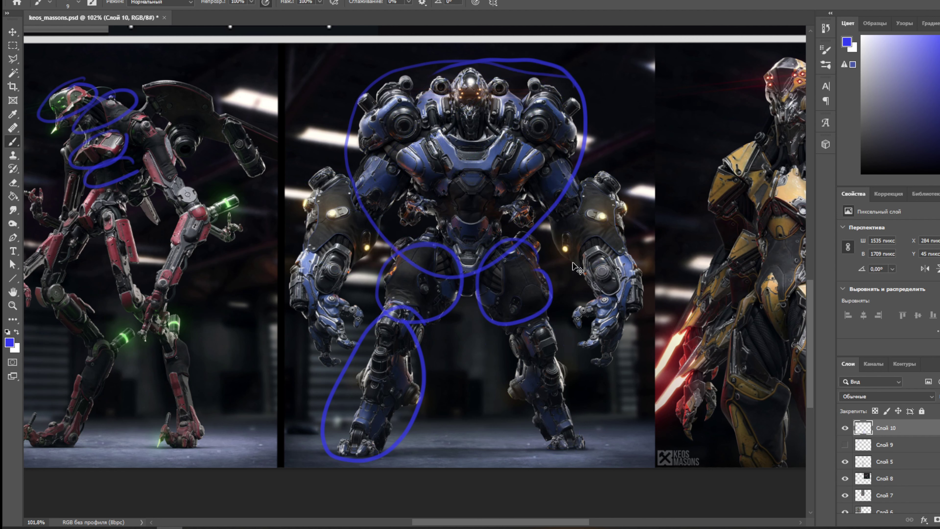
key(ctrl+z)
key(ctrl+z)
key(ctrl+z)
key(ctrl+z)
Draw blue outlines around the yellow wasp robot's upper shoulders, chest plate and lower pair of shoulders.
drag(550, 237, 372, 237)
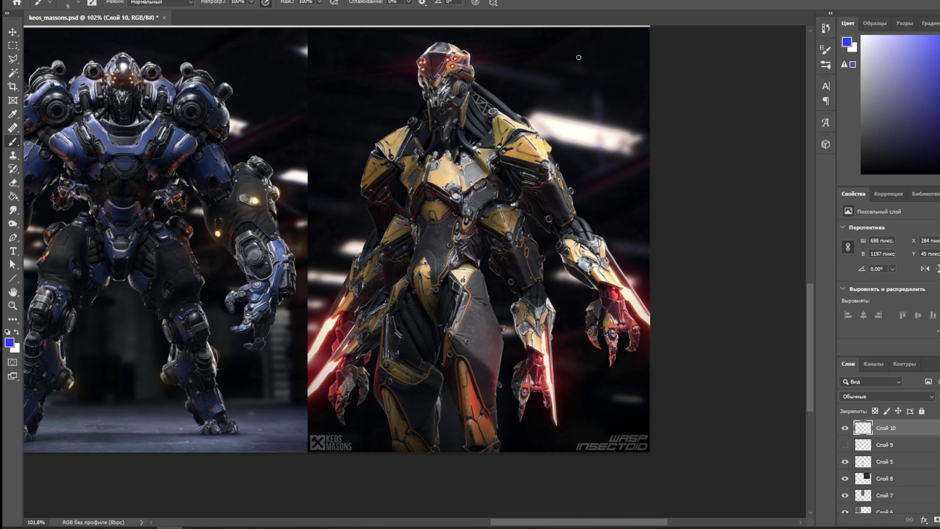
mouse_move(487, 123)
mouse_down()
mouse_move(500, 163)
mouse_move(498, 119)
mouse_up()
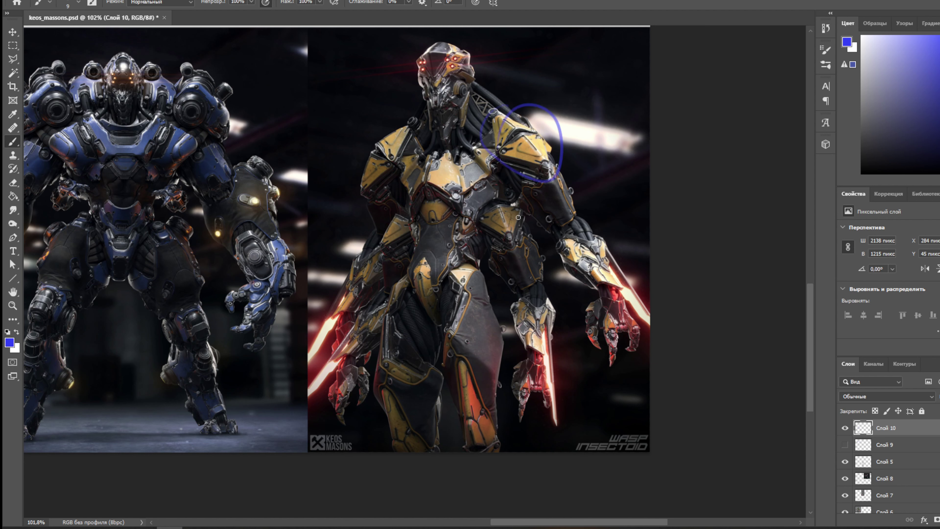
drag(511, 185, 493, 193)
drag(459, 141, 472, 198)
mouse_move(404, 117)
mouse_down()
mouse_move(353, 187)
mouse_move(405, 175)
mouse_up()
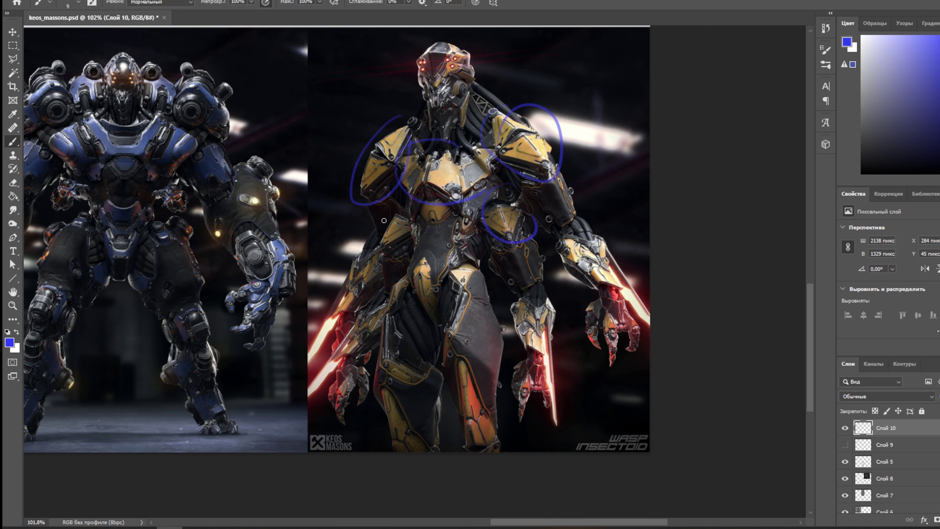
drag(407, 215, 344, 275)
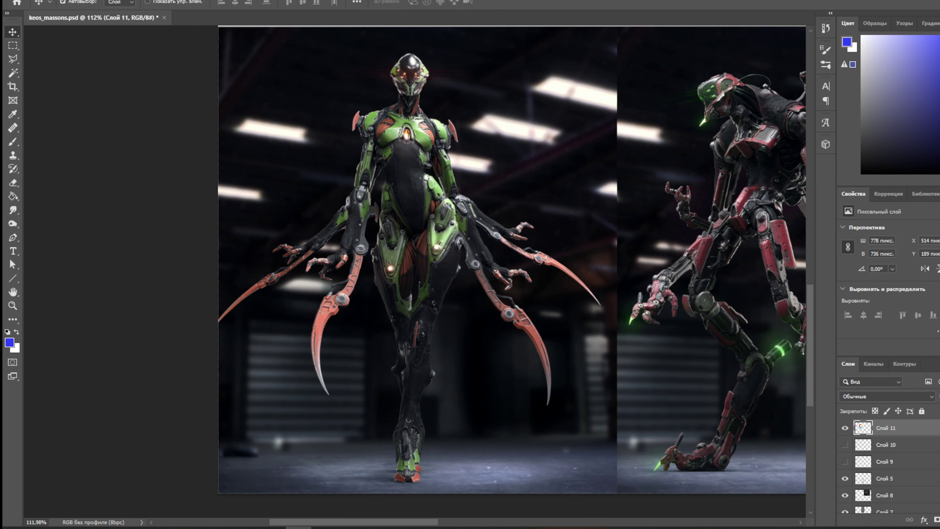
Add a new layer above Слой 11 over the colour wheel and ready the Brush with the default black colour.
scroll(414, 224, up, 3)
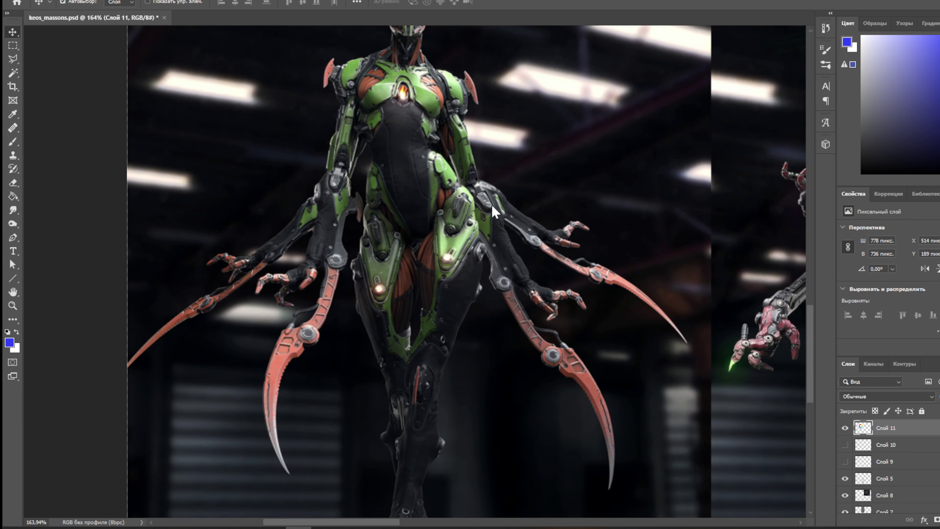
drag(603, 191, 207, 496)
scroll(554, 274, down, 3)
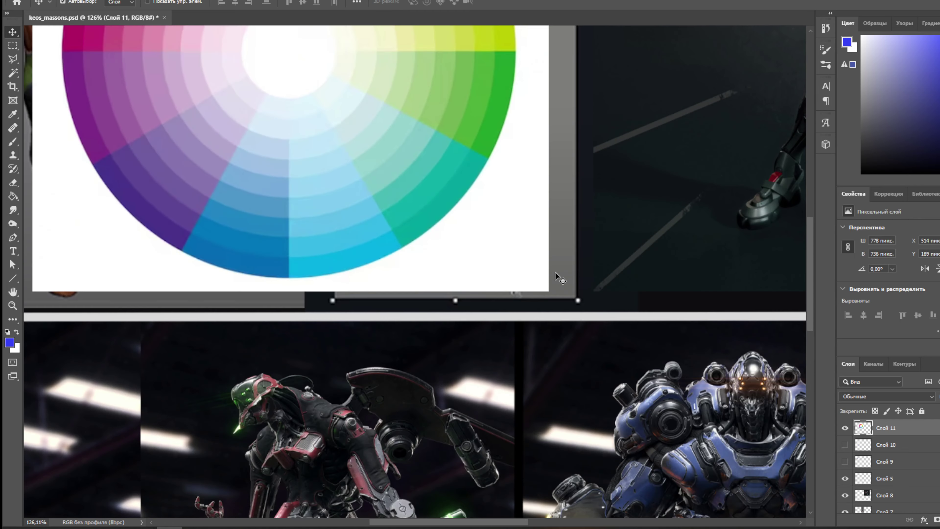
click(554, 275)
scroll(416, 226, down, 4)
drag(383, 215, 511, 307)
scroll(475, 246, up, 2)
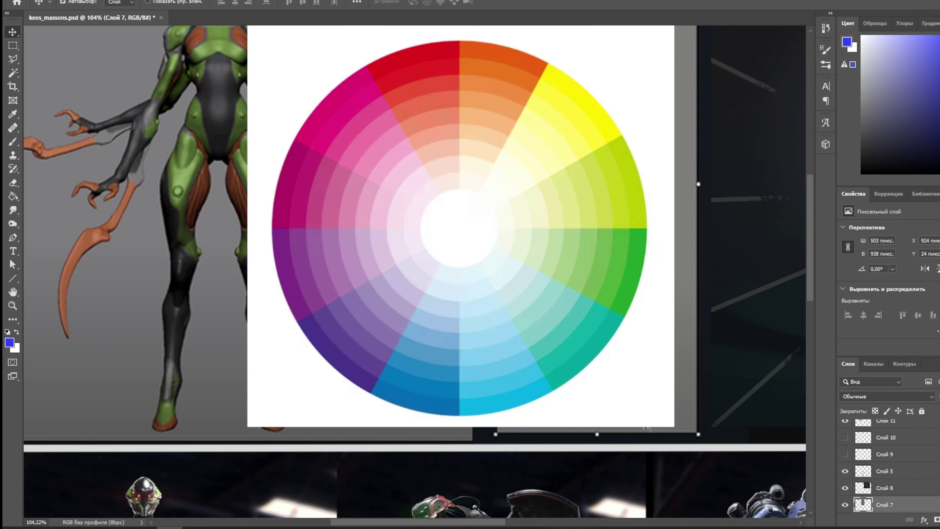
scroll(888, 466, up, 1)
click(896, 428)
key(ctrl+shift+alt+n)
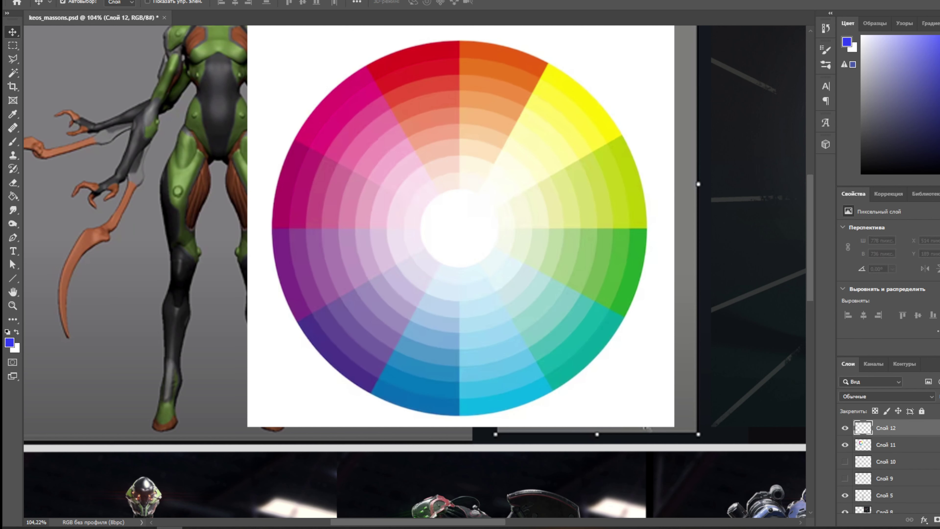
key(d)
key(b)
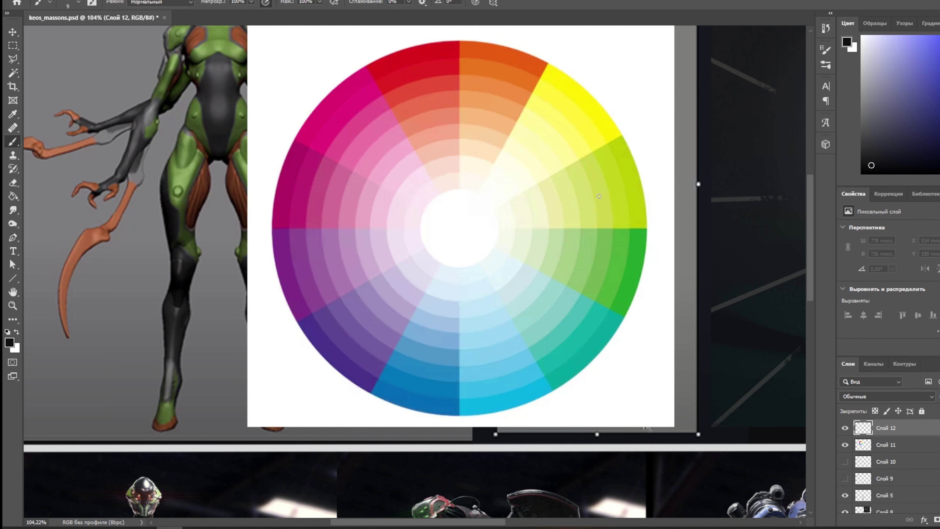
Draw a black line across the colour wheel joining yellow-green and violet, mark both ends, and outline the two sectors.
drag(599, 197, 601, 190)
drag(335, 263, 627, 184)
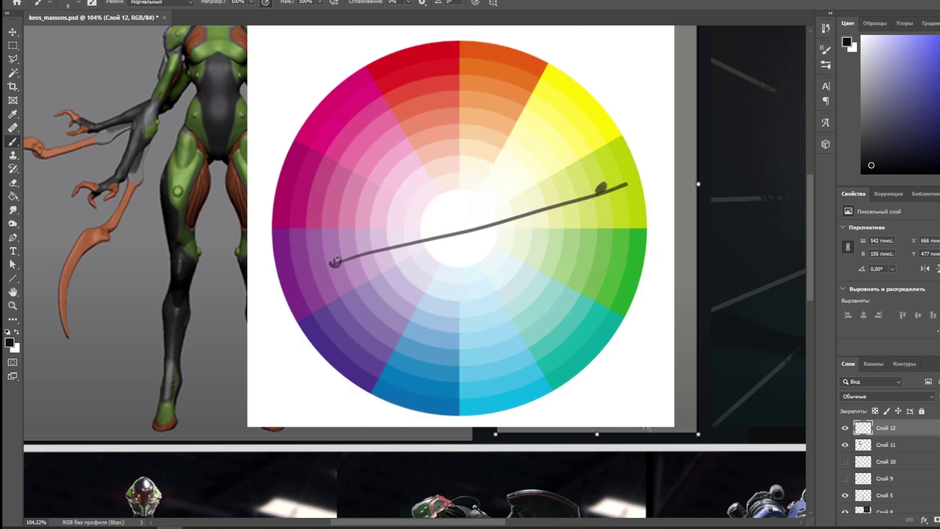
drag(337, 258, 335, 262)
mouse_move(601, 188)
mouse_down()
mouse_move(609, 185)
mouse_move(604, 192)
mouse_up()
mouse_move(624, 148)
mouse_down()
mouse_move(556, 173)
mouse_move(510, 212)
mouse_move(624, 229)
mouse_move(647, 197)
mouse_move(622, 141)
mouse_up()
mouse_move(407, 227)
mouse_down()
mouse_move(287, 231)
mouse_move(292, 314)
mouse_move(394, 263)
mouse_move(396, 227)
mouse_up()
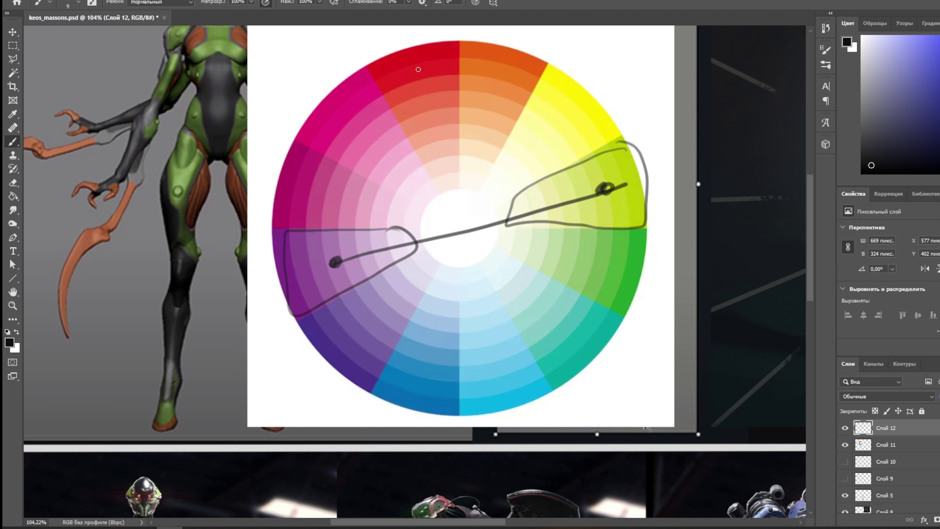
Try a stroke in the wheel's red sector, then undo all the black marks on the colour wheel.
drag(419, 70, 405, 77)
key(ctrl+z)
key(ctrl+z)
key(ctrl+z)
key(ctrl+z)
key(ctrl+z)
key(ctrl+z)
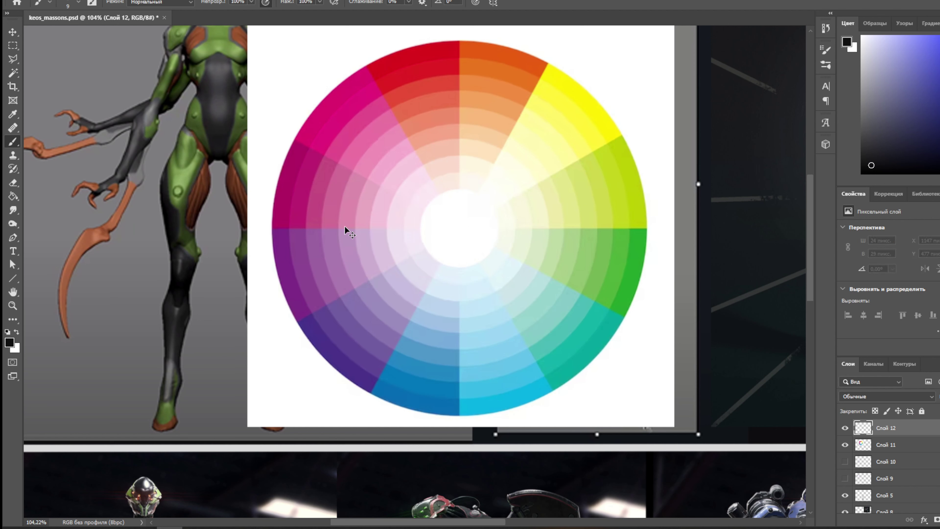
Draw a black triangle on the colour wheel joining red, green and blue-violet, and mark its corners.
click(421, 91)
mouse_move(423, 92)
mouse_down()
mouse_move(370, 333)
mouse_move(405, 312)
mouse_move(598, 251)
mouse_move(420, 82)
mouse_move(446, 78)
mouse_move(425, 79)
mouse_up()
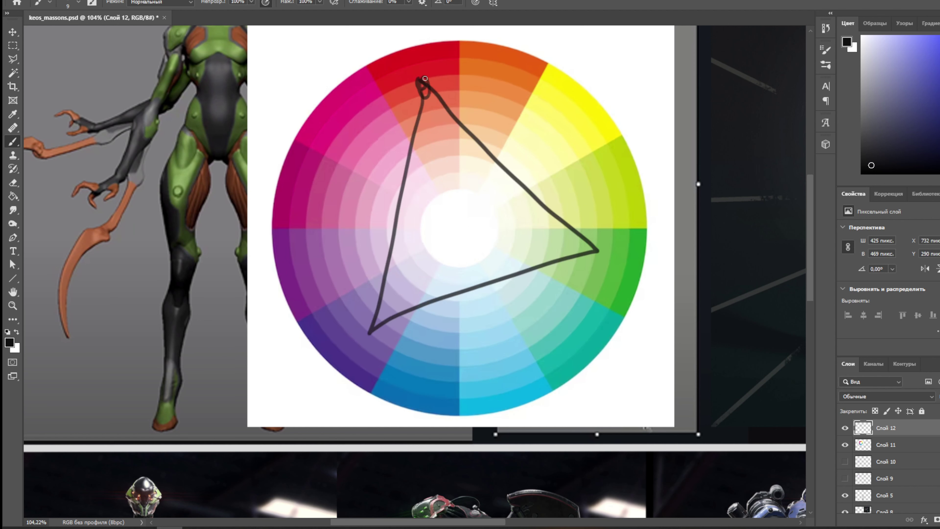
drag(363, 333, 366, 335)
drag(597, 252, 599, 252)
Delete the layer holding the triangle and move the colour wheel clear of the green model's front view.
key(Delete)
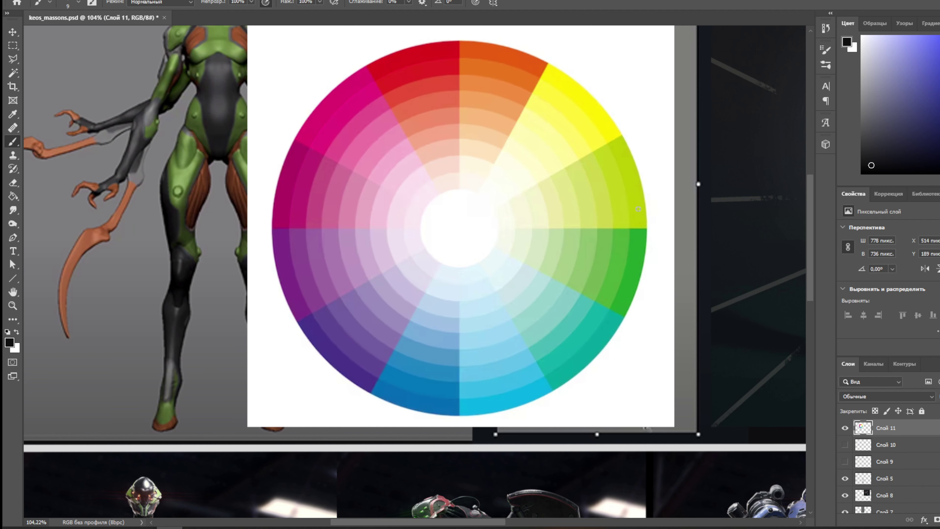
drag(258, 210, 338, 262)
drag(341, 177, 306, 223)
mouse_move(443, 311)
mouse_down()
mouse_move(511, 257)
mouse_move(567, 239)
mouse_up()
key(ctrl+z)
key(v)
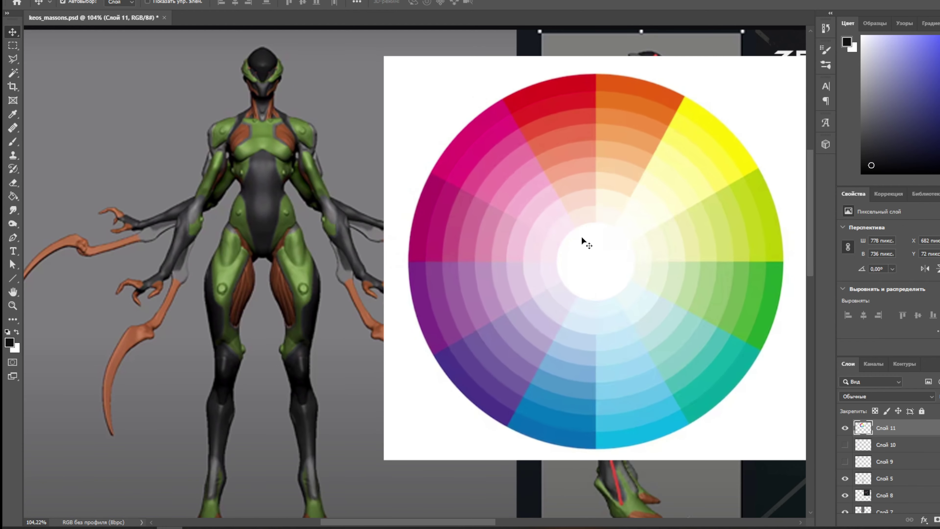
Draw a black triangle joining the wheel's red, yellow-green and violet, circle its corners, and loop the red-to-yellow-green range.
key(b)
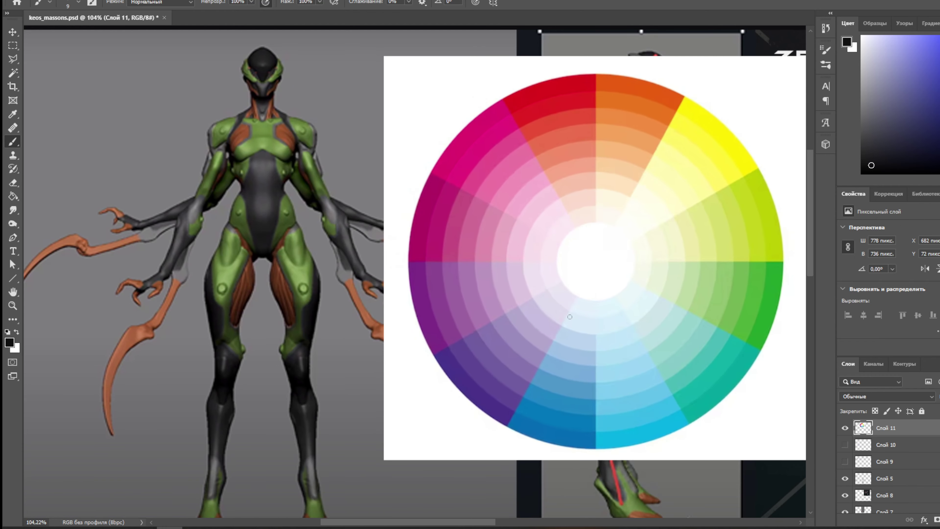
drag(726, 240, 625, 118)
key(ctrl+z)
mouse_move(725, 238)
mouse_down()
mouse_move(577, 129)
mouse_move(529, 282)
mouse_move(661, 266)
mouse_move(726, 242)
mouse_move(721, 227)
mouse_up()
mouse_move(579, 129)
mouse_down()
mouse_move(591, 126)
mouse_move(578, 131)
mouse_up()
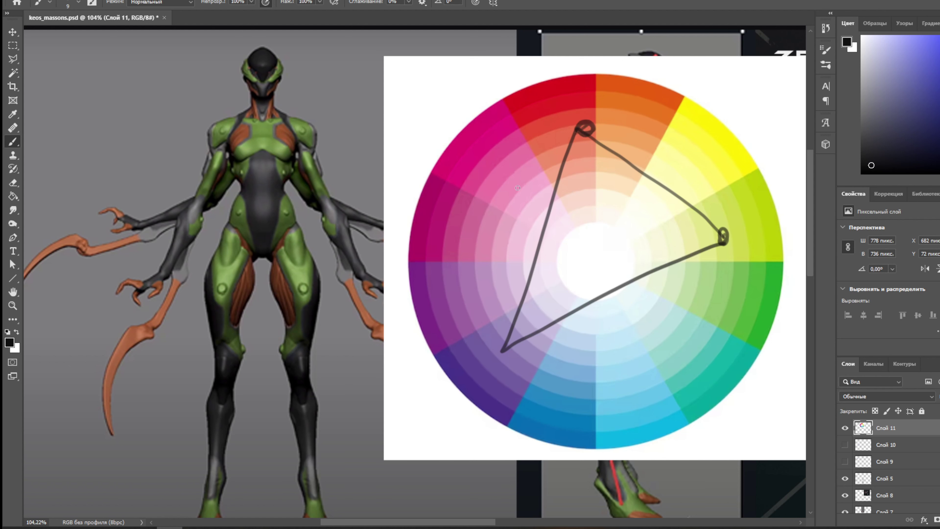
drag(496, 350, 493, 352)
mouse_move(751, 218)
mouse_down()
mouse_move(701, 148)
mouse_move(671, 259)
mouse_move(541, 97)
mouse_up()
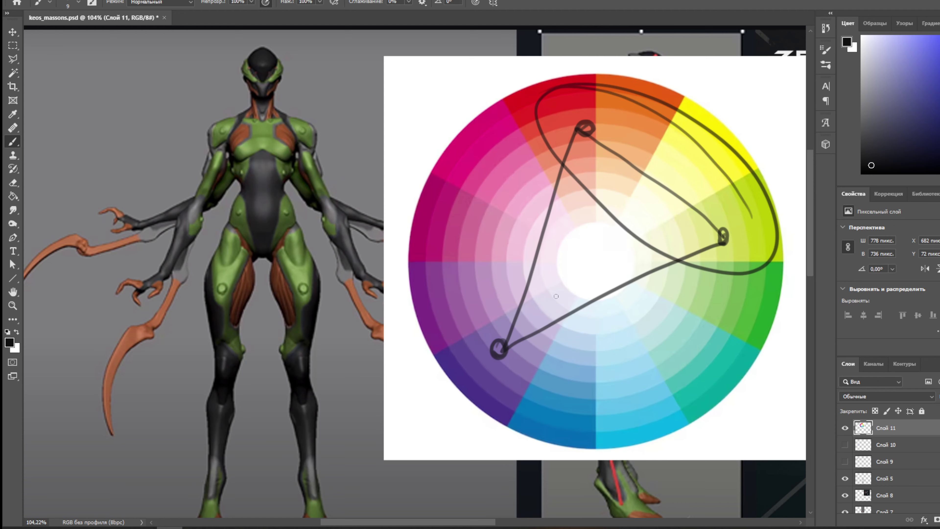
Compare the red, yellow-green and violet triangle on the colour wheel with the colours of the four robot renders.
drag(547, 322, 389, 69)
drag(533, 272, 464, 132)
drag(648, 259, 433, 133)
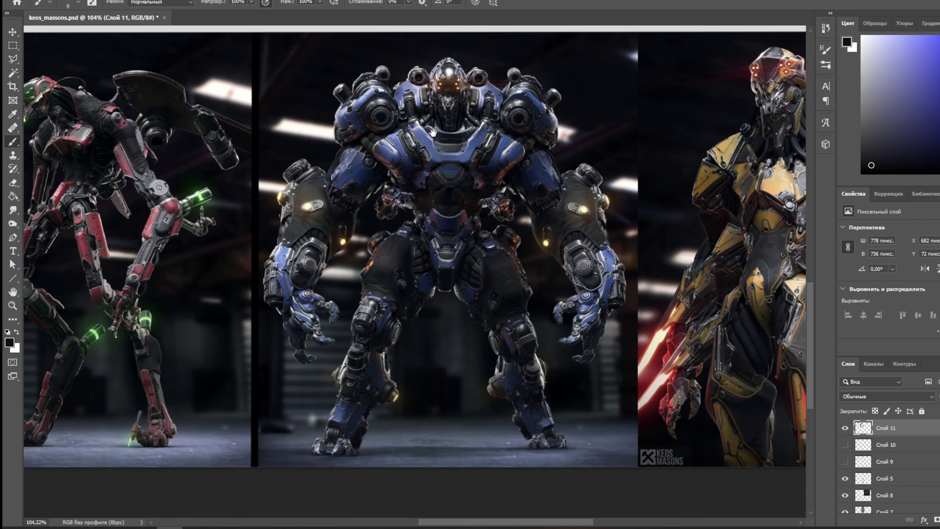
drag(514, 231, 339, 263)
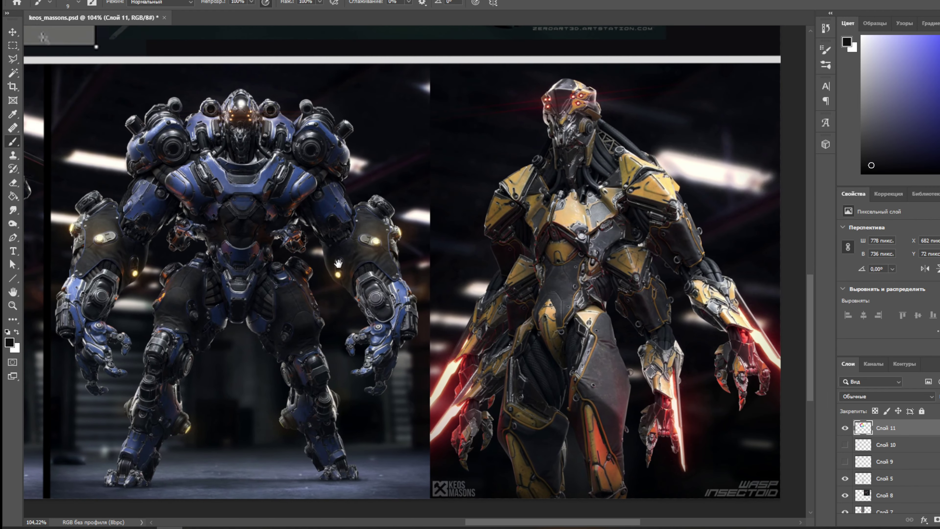
drag(455, 306, 759, 313)
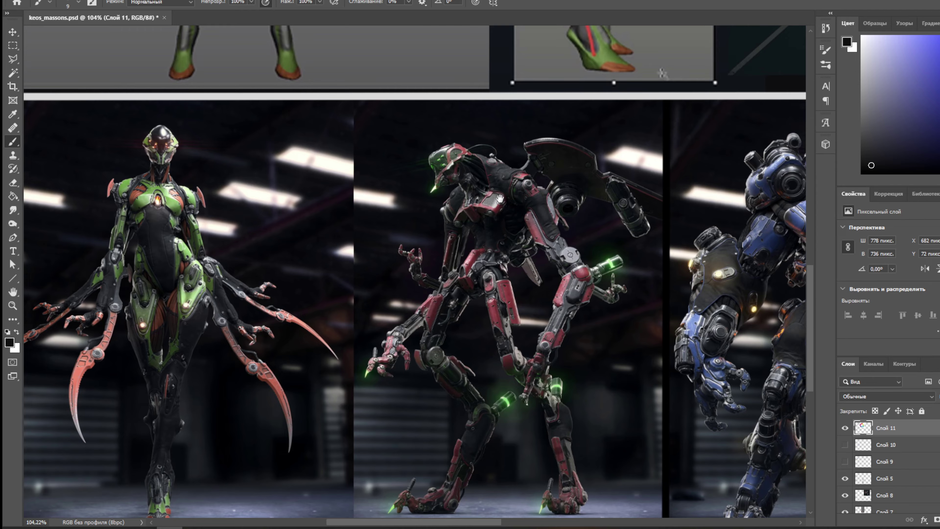
drag(500, 199, 480, 288)
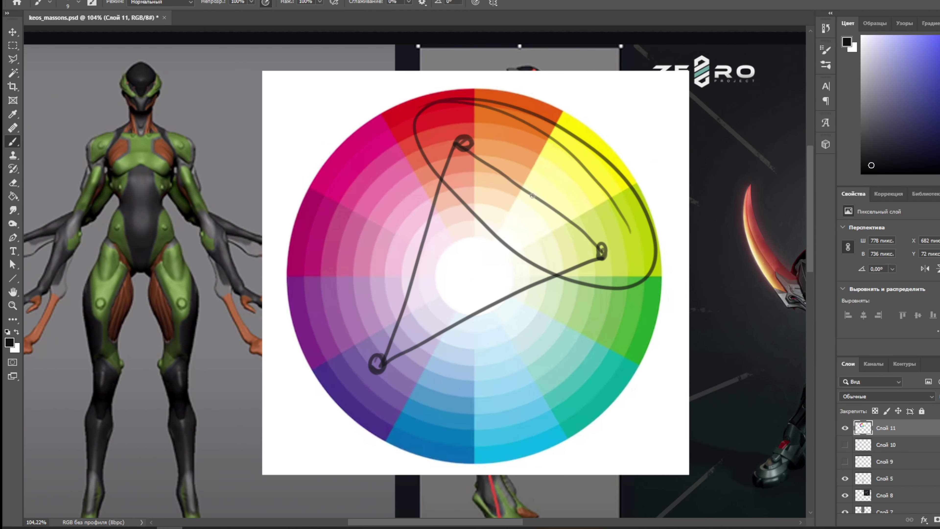
drag(528, 378, 559, 107)
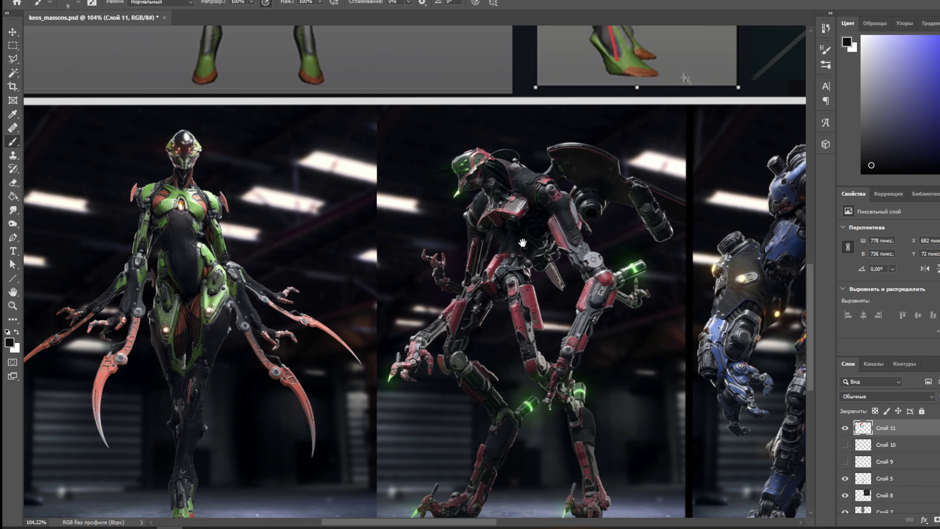
drag(520, 242, 599, 211)
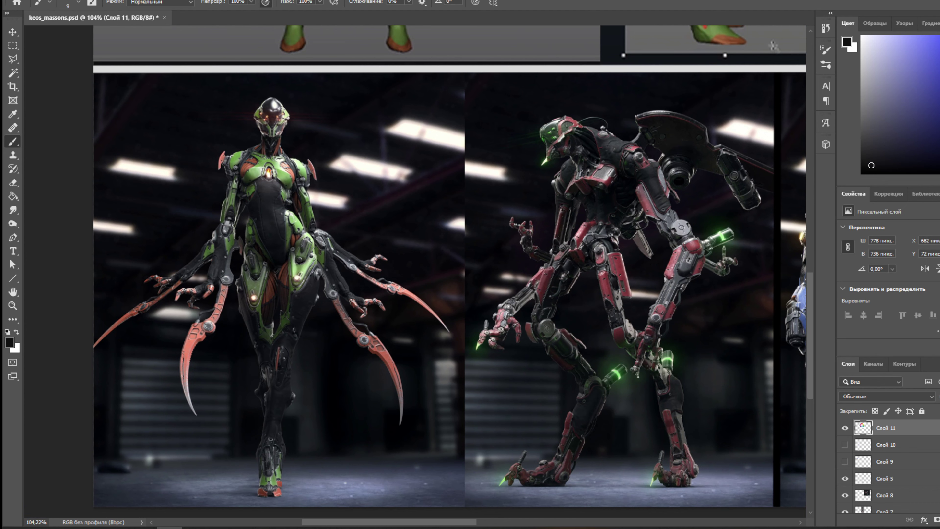
drag(564, 188, 499, 352)
mouse_move(430, 351)
mouse_down()
mouse_move(412, 356)
mouse_move(424, 398)
mouse_up()
scroll(475, 314, down, 5)
drag(447, 325, 488, 338)
drag(442, 319, 594, 121)
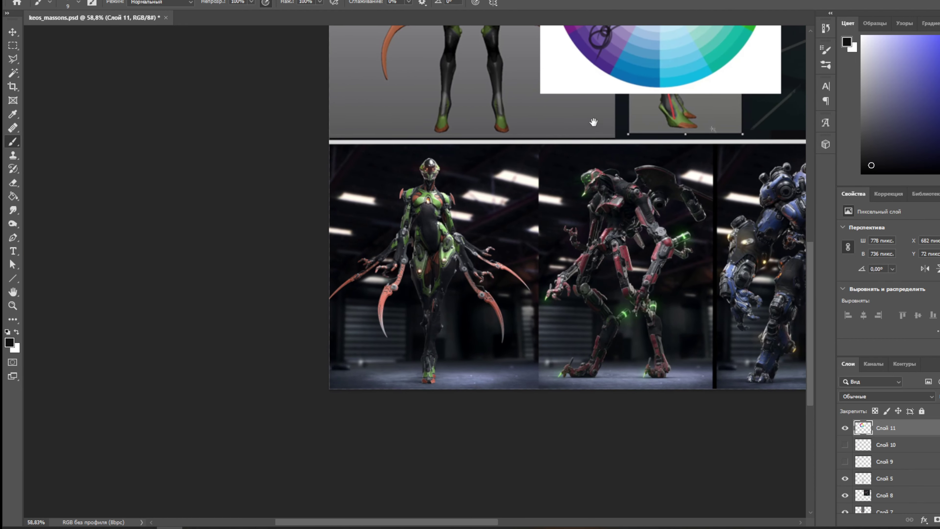
Try black and blue strokes on the green insectoid's dark torso, undoing each one.
scroll(449, 264, up, 3)
scroll(448, 264, up, 2)
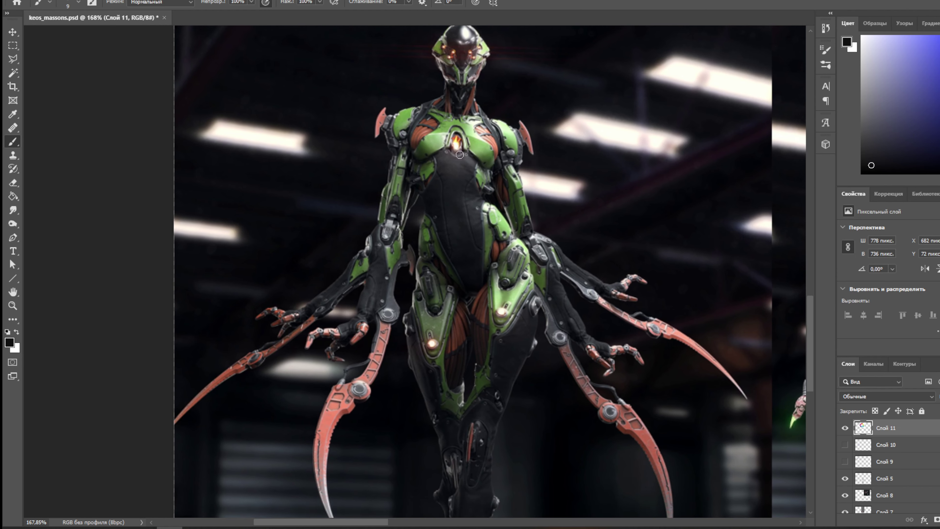
mouse_move(482, 212)
mouse_down()
mouse_move(481, 193)
mouse_move(446, 171)
mouse_up()
key(ctrl+z)
click(934, 70)
scroll(583, 241, down, 1)
scroll(582, 237, down, 3)
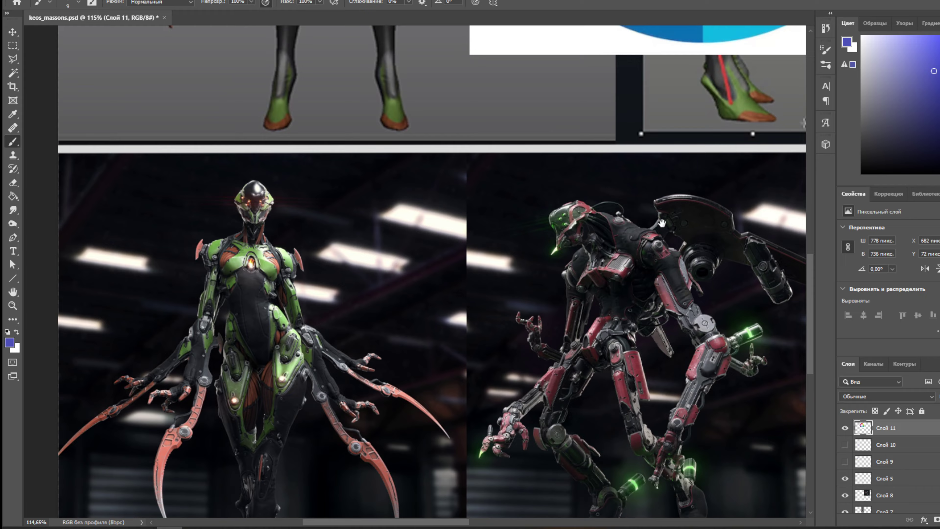
drag(662, 224, 514, 124)
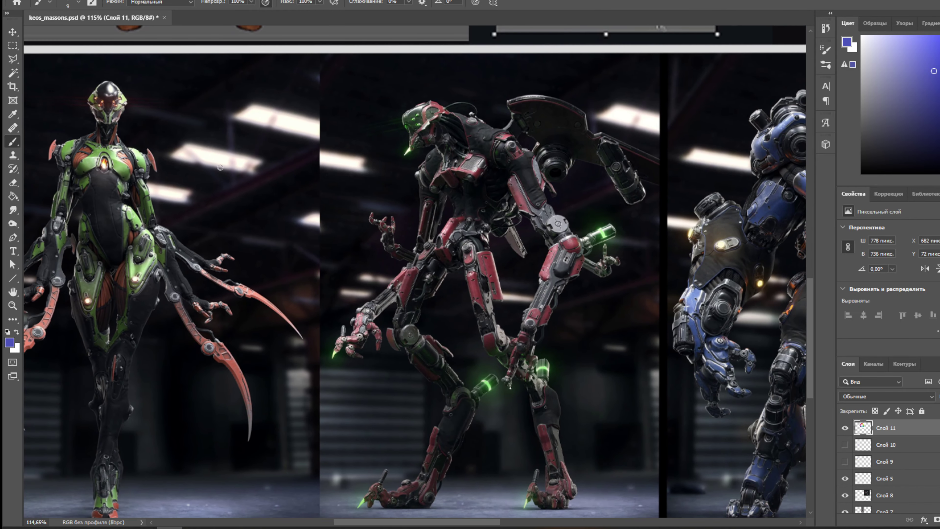
drag(220, 168, 613, 185)
scroll(504, 226, up, 3)
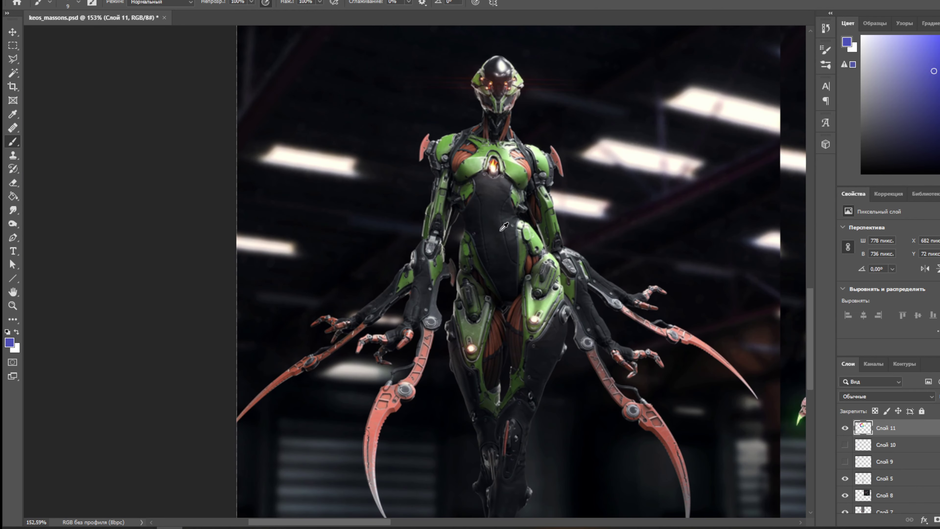
drag(491, 175, 457, 242)
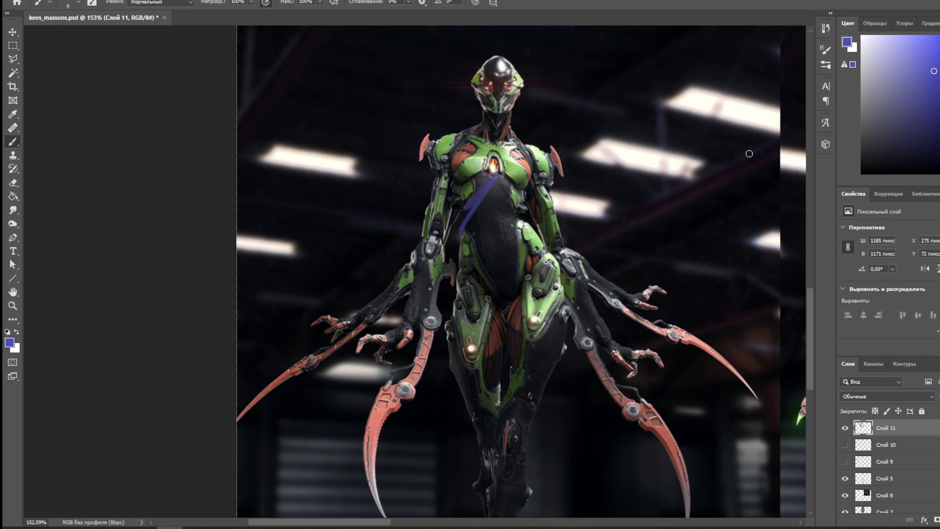
key(ctrl+z)
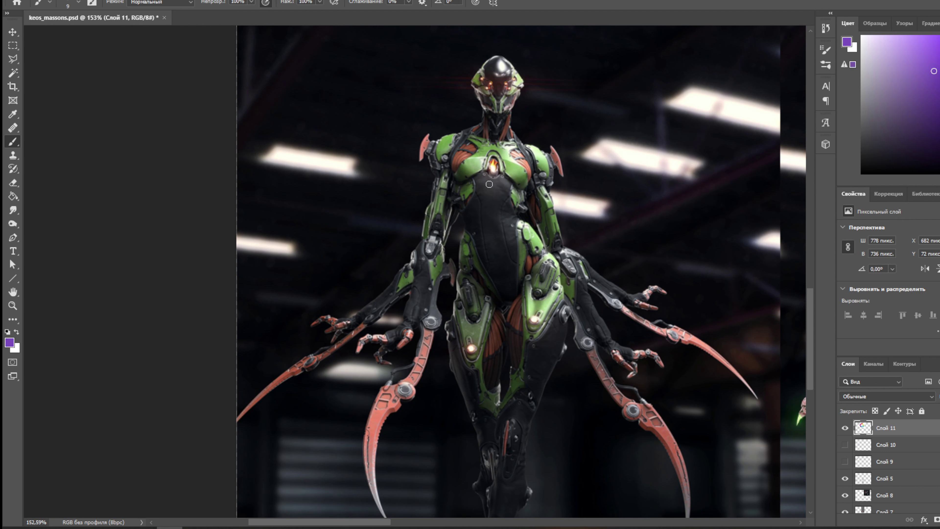
Scribble violet over the black torso and both black legs of the green insectoid render.
mouse_move(489, 183)
mouse_down()
mouse_move(499, 176)
mouse_move(476, 211)
mouse_move(498, 213)
mouse_move(485, 252)
mouse_move(516, 245)
mouse_move(499, 288)
mouse_up()
drag(452, 335, 480, 409)
drag(465, 370, 487, 483)
mouse_move(555, 315)
mouse_down()
mouse_move(521, 361)
mouse_move(550, 356)
mouse_move(496, 526)
mouse_up()
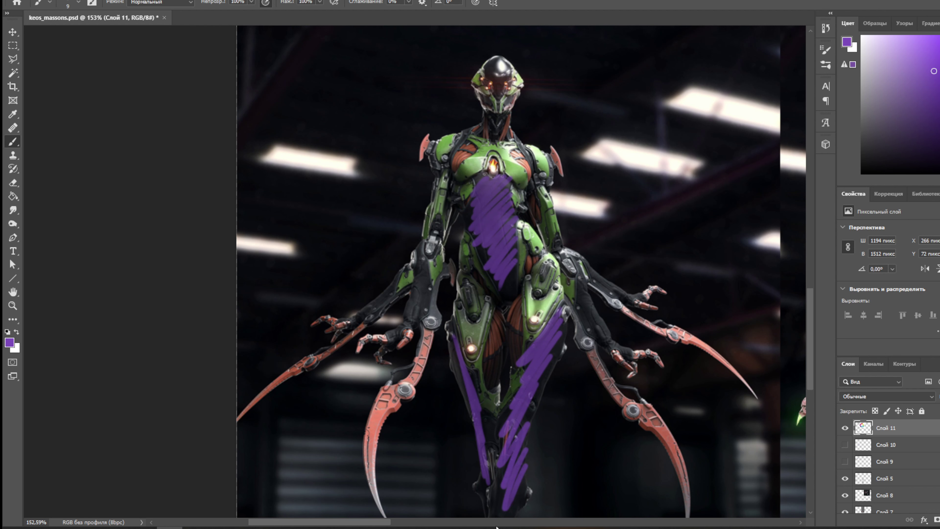
Scribble violet over the green insectoid's four black forearms and fill out the violet on its torso and legs.
mouse_move(422, 252)
mouse_down()
mouse_move(413, 277)
mouse_move(426, 276)
mouse_move(418, 322)
mouse_up()
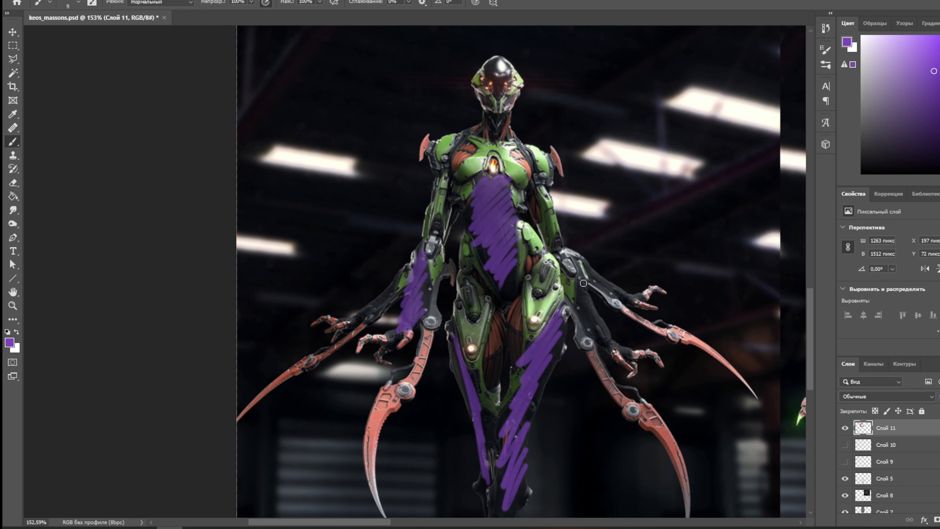
drag(587, 262, 626, 315)
drag(580, 284, 619, 358)
drag(392, 279, 353, 323)
scroll(469, 272, down, 1)
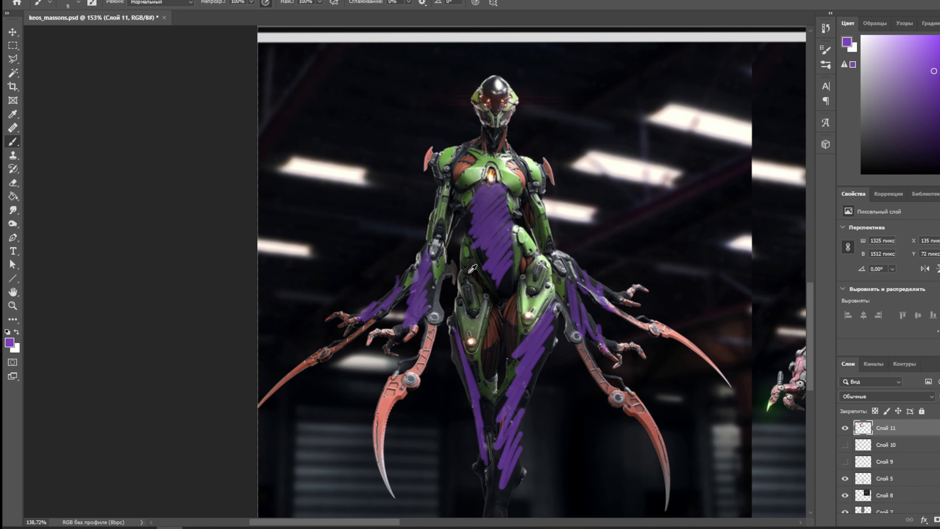
scroll(472, 269, down, 2)
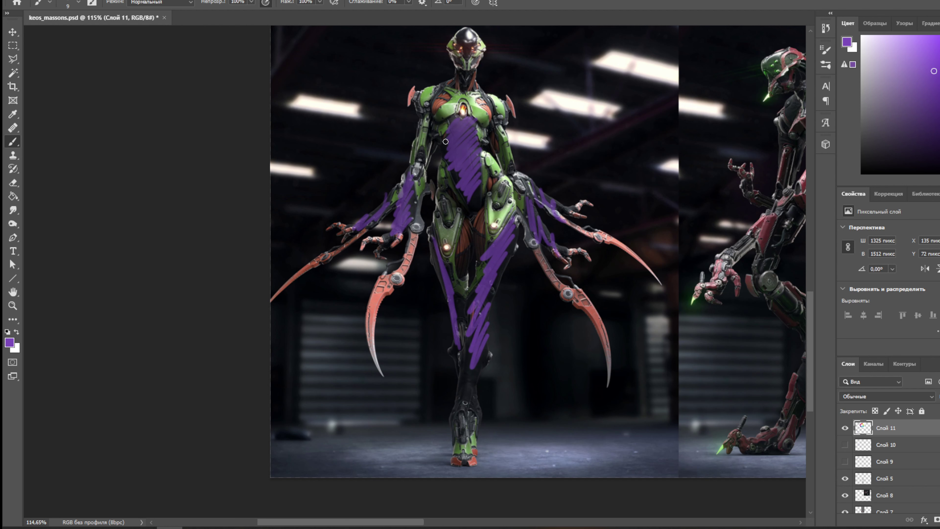
mouse_move(475, 194)
mouse_down()
mouse_move(455, 140)
mouse_move(495, 242)
mouse_move(437, 318)
mouse_move(454, 264)
mouse_move(457, 300)
mouse_up()
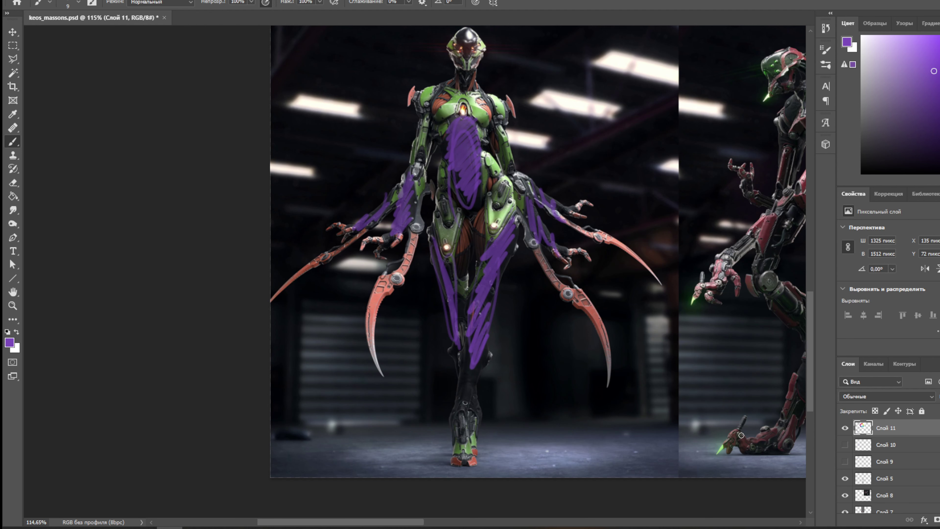
Examine the dark areas and accent colours of the red, blue and yellow robots beside the violet-marked insectoid.
drag(649, 195, 296, 226)
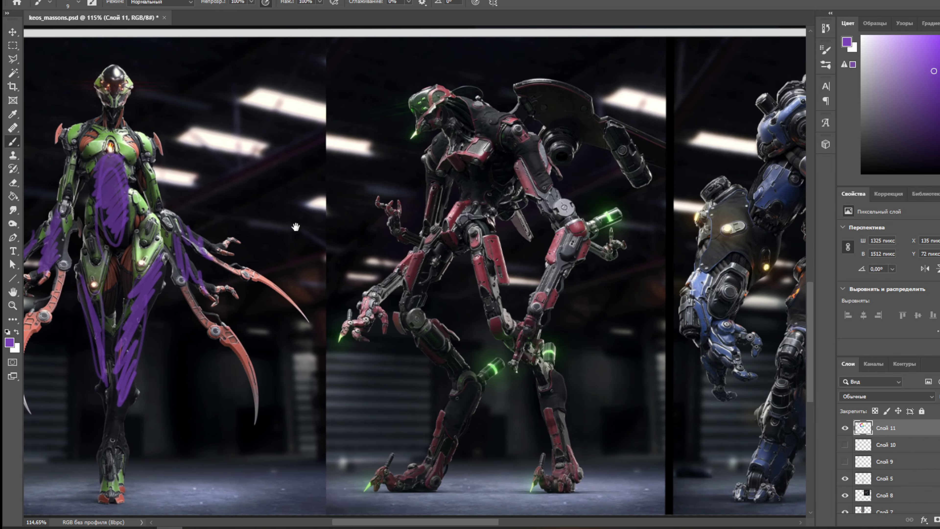
drag(612, 222, 261, 219)
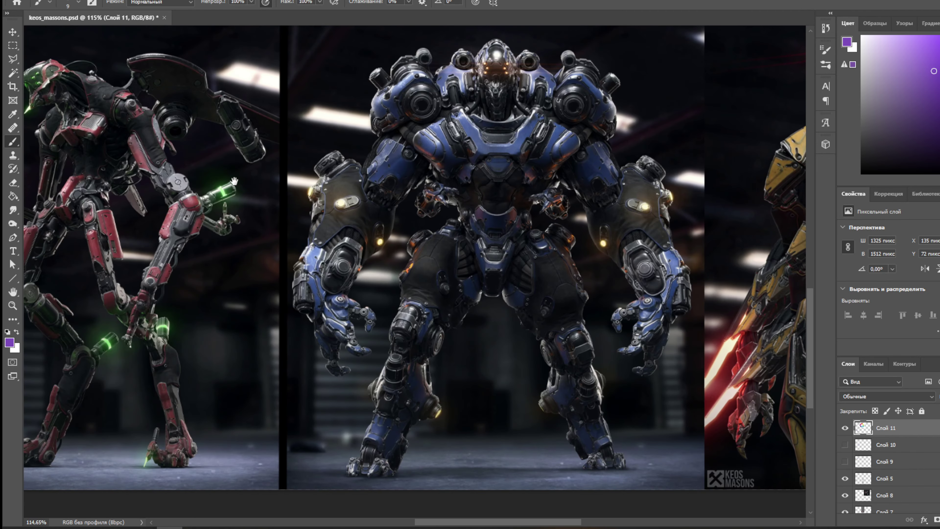
drag(620, 211, 291, 215)
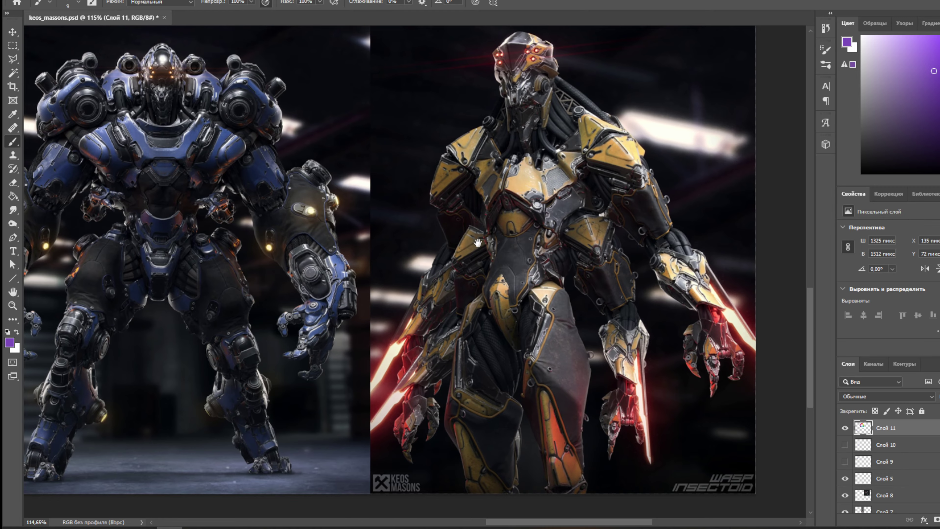
drag(475, 243, 451, 237)
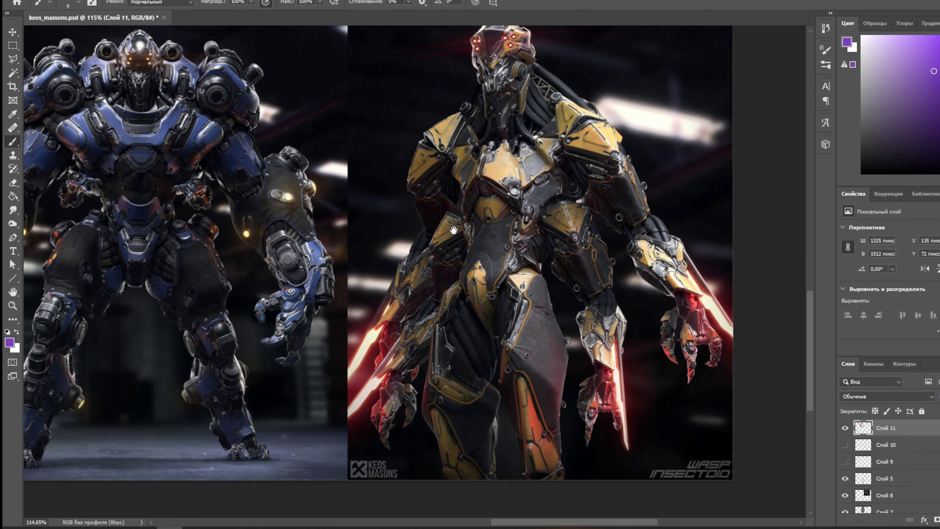
drag(288, 230, 357, 226)
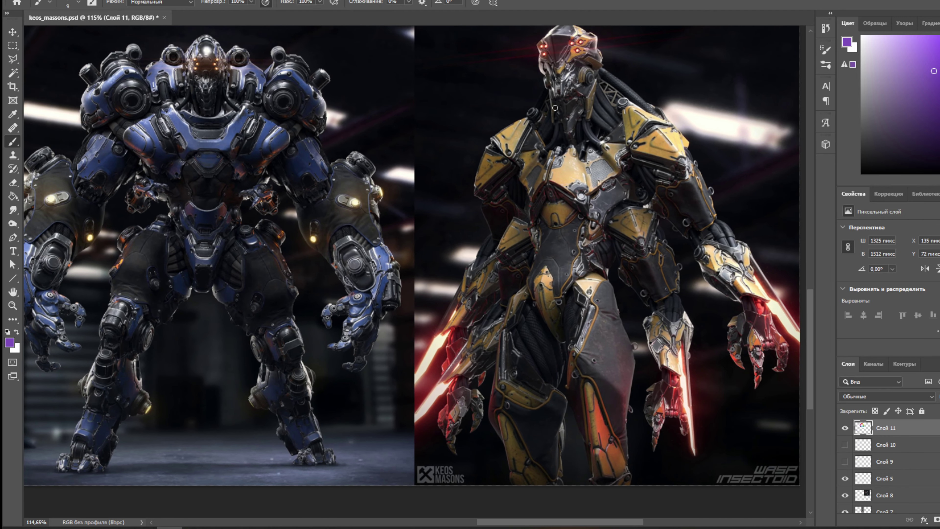
drag(541, 306, 615, 305)
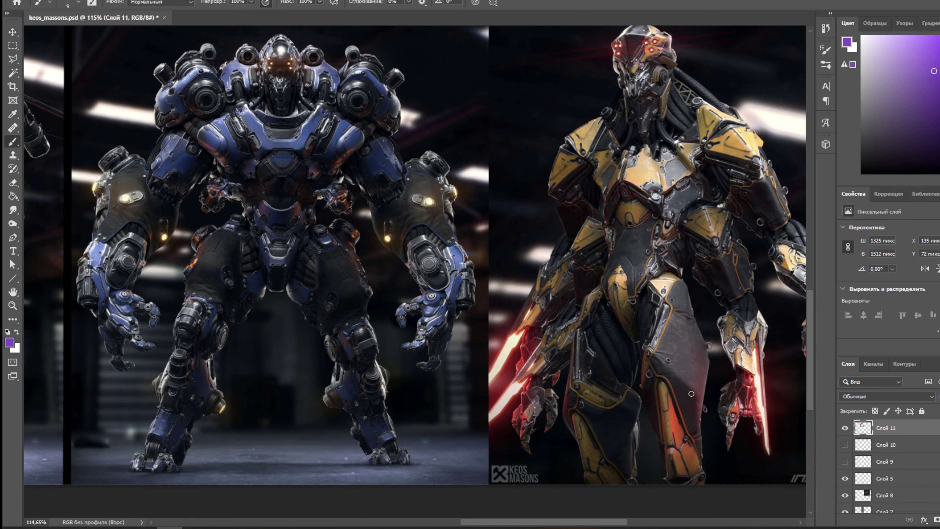
mouse_move(691, 310)
mouse_down()
mouse_move(684, 375)
mouse_move(693, 334)
mouse_up()
drag(315, 290, 592, 296)
drag(374, 302, 350, 299)
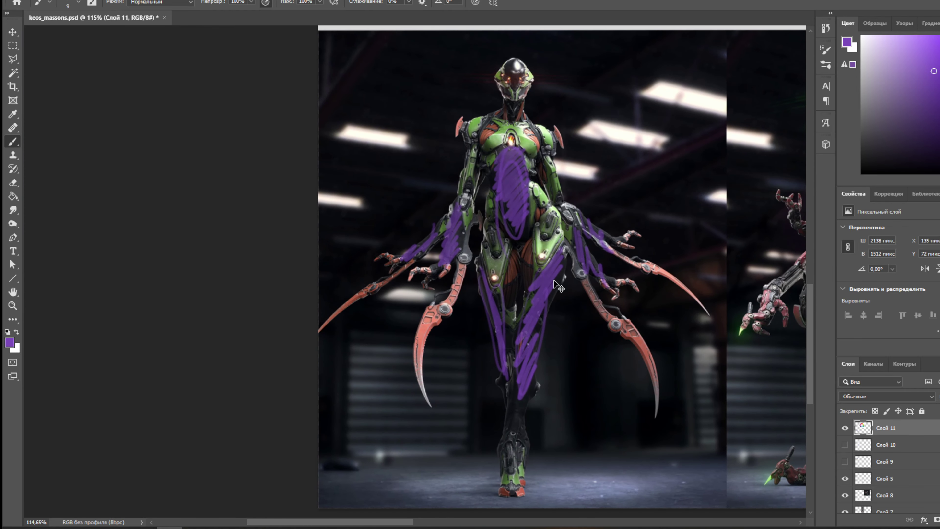
Undo all the violet strokes on the green insectoid render.
key(ctrl+z)
key(ctrl+z)
key(ctrl+z)
key(ctrl+z)
key(ctrl+z)
key(ctrl+z)
key(ctrl+z)
key(ctrl+z)
key(ctrl+z)
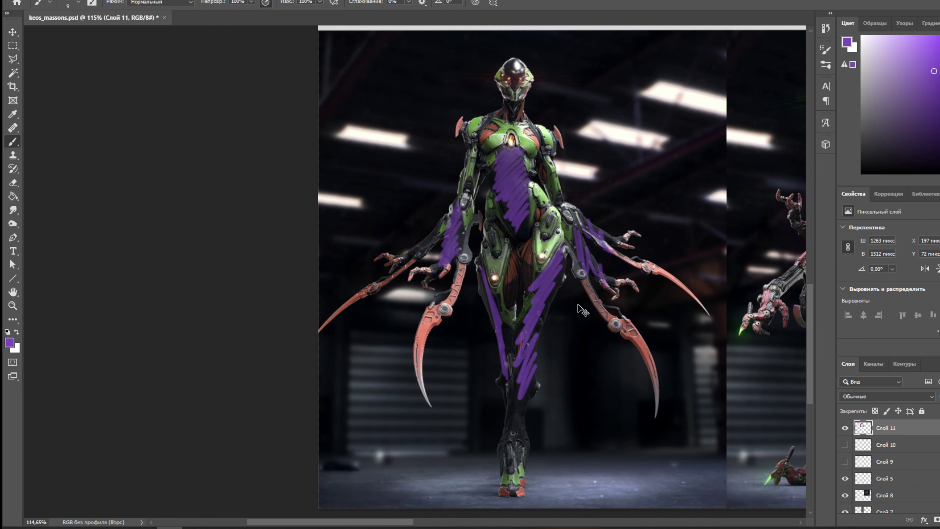
key(ctrl+z)
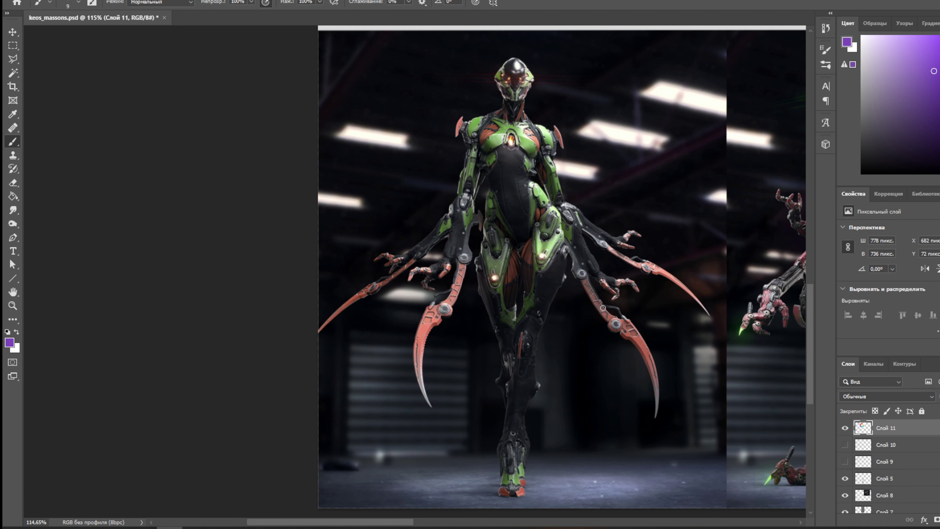
Compare the black areas and main body colours across the green, red, blue and yellow robot renders.
scroll(649, 311, right, 15)
scroll(483, 201, up, 1)
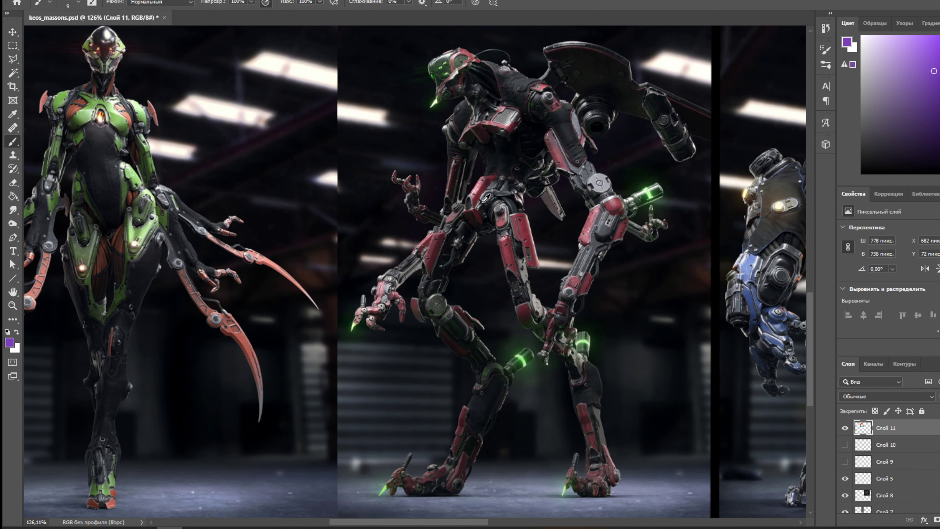
scroll(560, 197, up, 3)
scroll(560, 197, down, 3)
drag(647, 252, 371, 210)
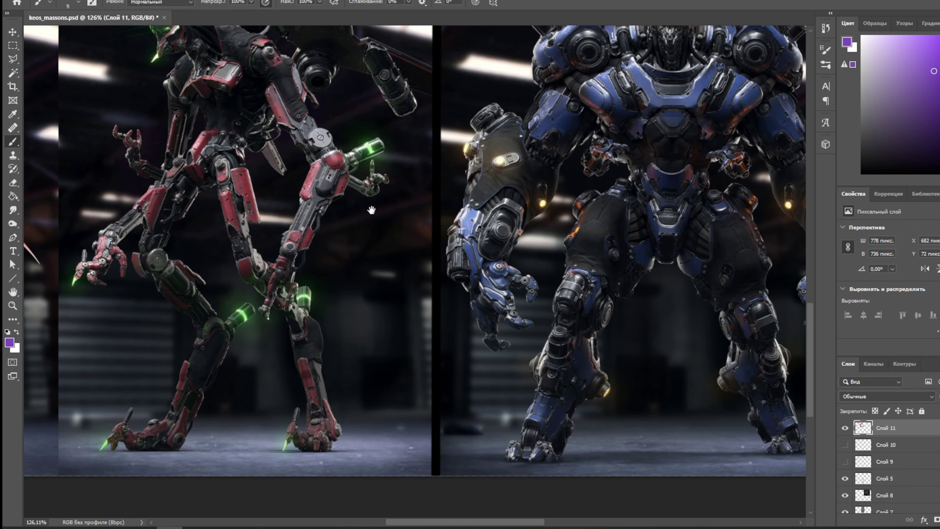
drag(471, 190, 805, 201)
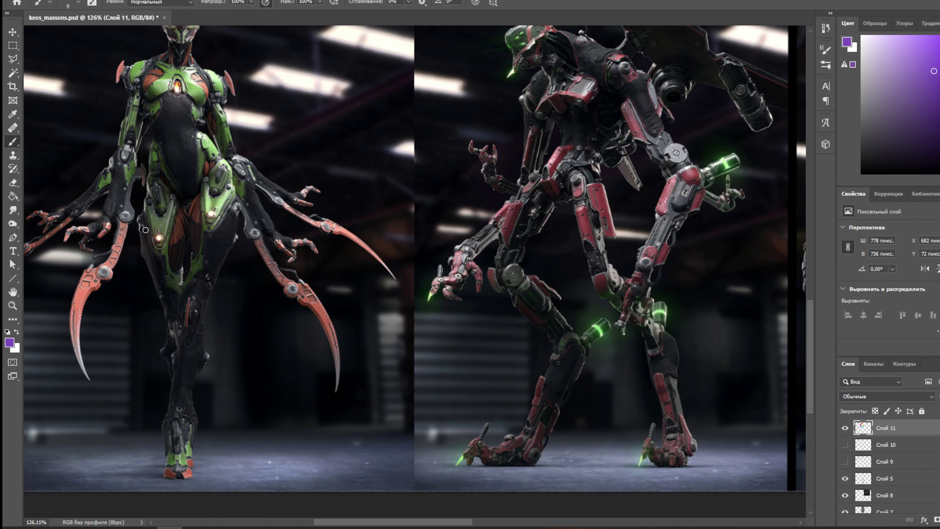
scroll(629, 229, right, 10)
scroll(687, 253, right, 15)
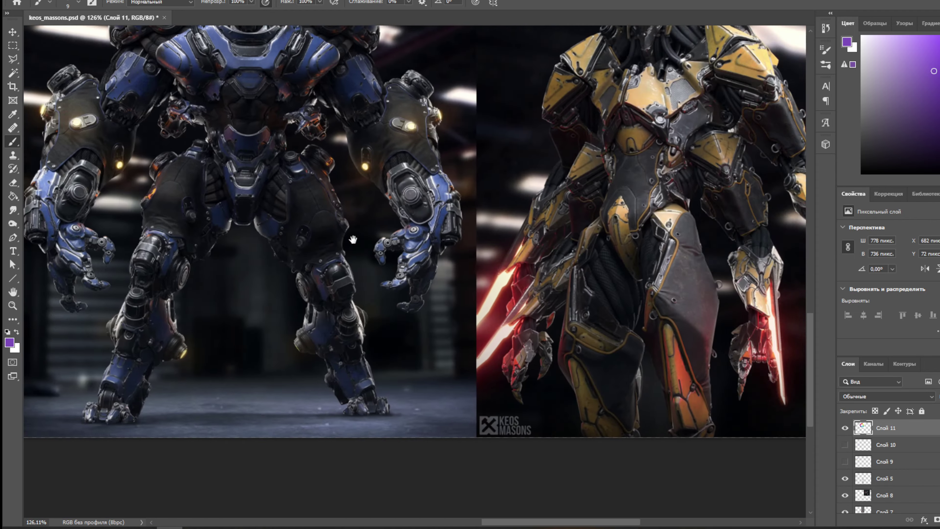
scroll(550, 260, left, 5)
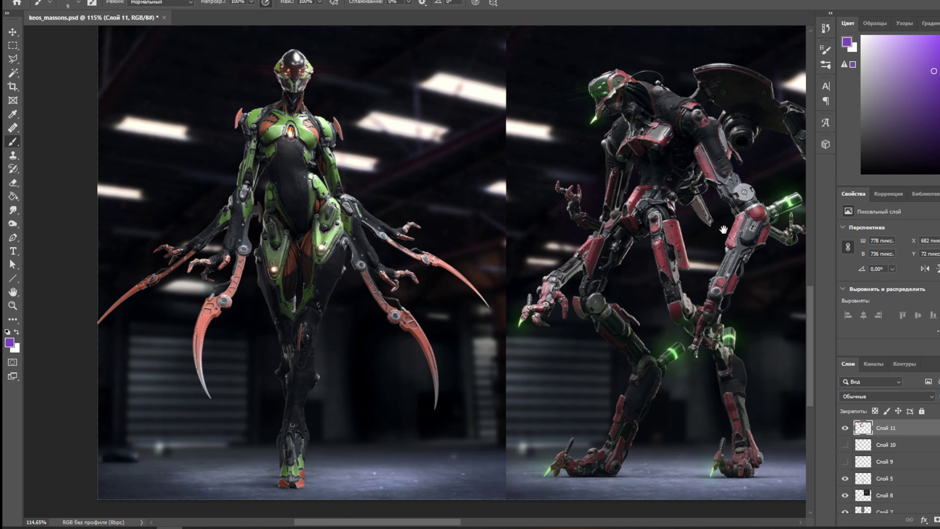
drag(723, 230, 196, 182)
mouse_move(661, 162)
mouse_down()
mouse_move(339, 177)
mouse_move(214, 201)
mouse_move(244, 202)
mouse_up()
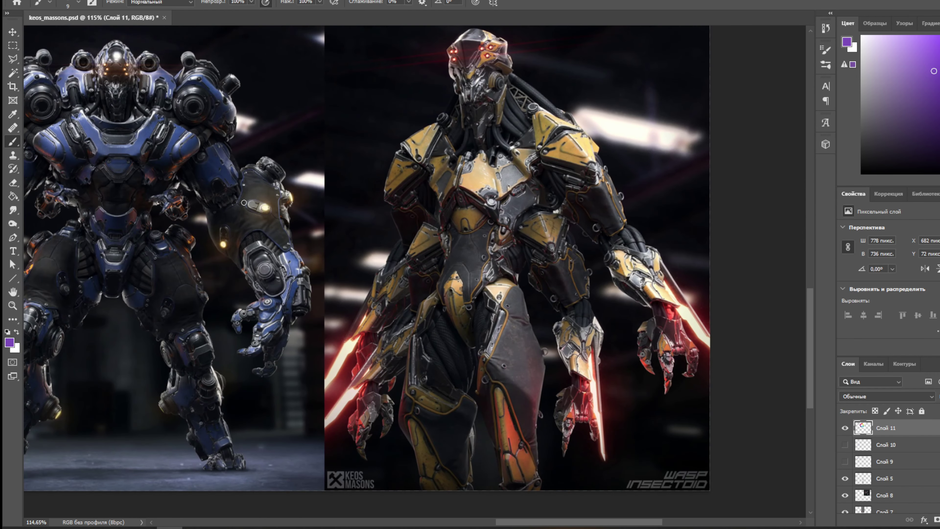
On a new layer with Слой 11 hidden, outline in pink the triangular plates on the yellow robot's shoulder, chest, lower arm and lower legs.
key(ctrl+shift+alt+n)
click(845, 445)
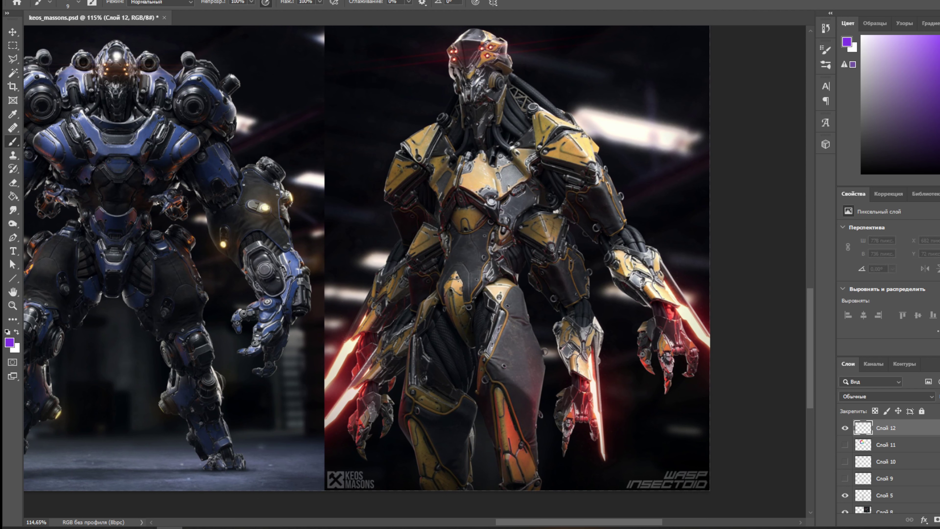
drag(540, 153, 584, 120)
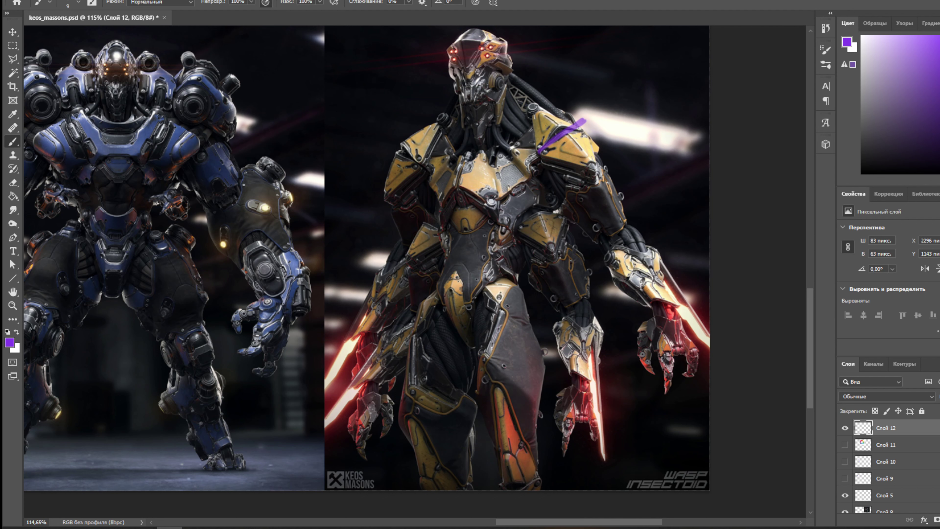
drag(543, 148, 581, 115)
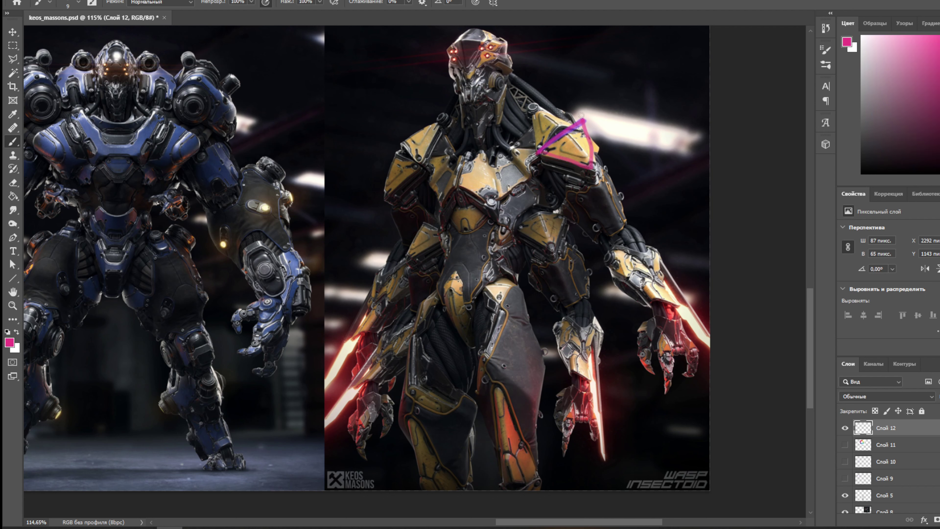
mouse_move(519, 225)
mouse_down()
mouse_move(565, 201)
mouse_move(559, 228)
mouse_up()
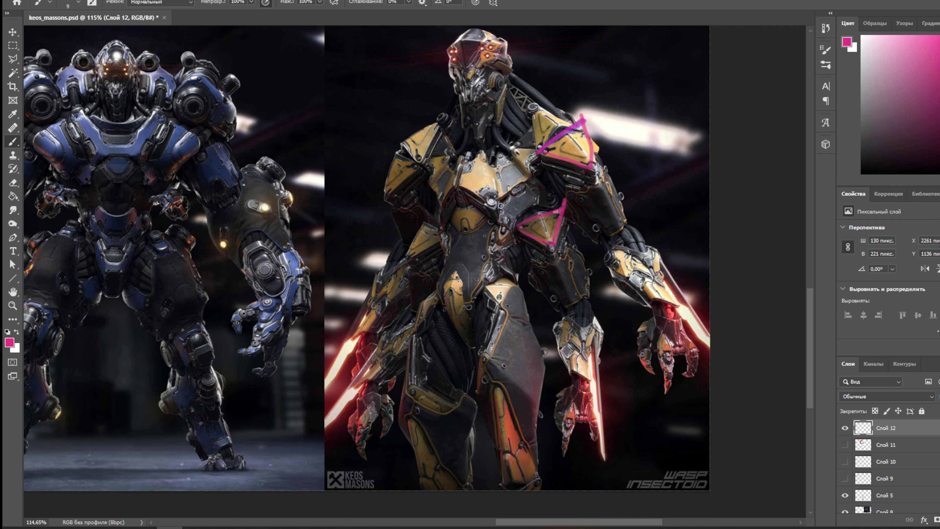
mouse_move(458, 186)
mouse_down()
mouse_move(489, 206)
mouse_move(537, 172)
mouse_up()
drag(459, 183, 525, 171)
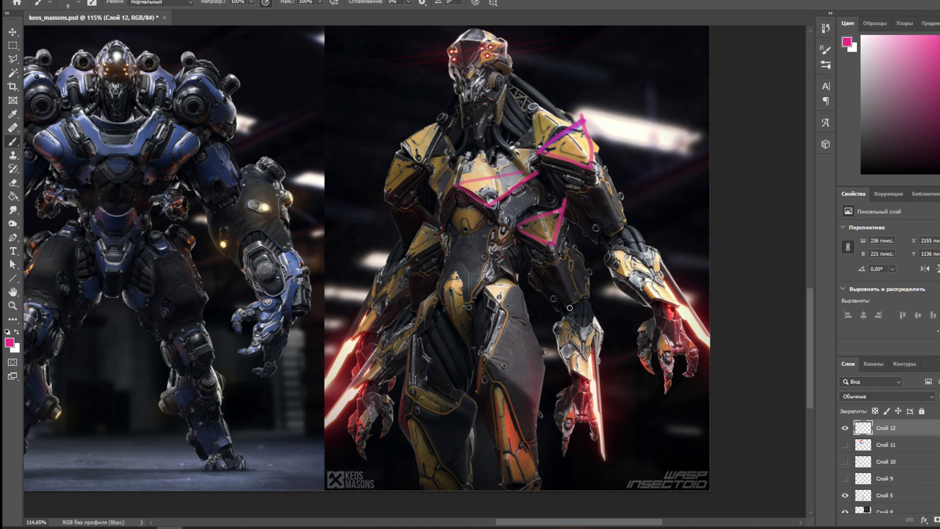
mouse_move(504, 473)
mouse_down()
mouse_move(509, 410)
mouse_move(528, 488)
mouse_up()
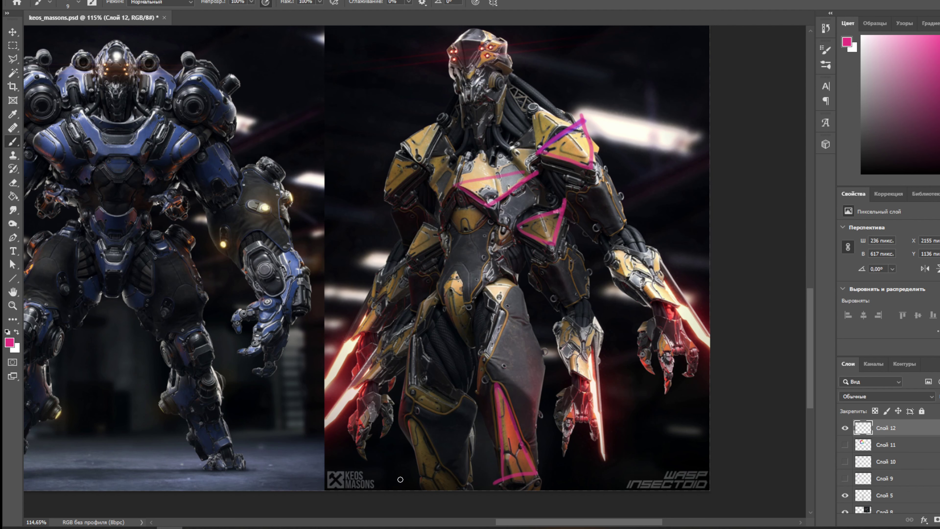
mouse_move(416, 463)
mouse_down()
mouse_move(440, 462)
mouse_move(415, 486)
mouse_up()
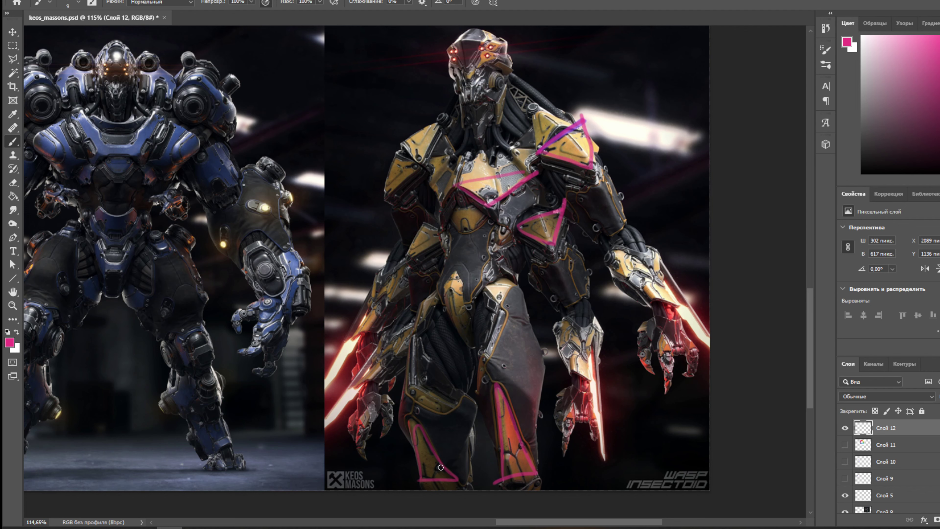
Scribble pink over one of the yellow robot's glowing clawed hands and mark the wrists of the two opposite arms.
scroll(500, 348, down, 2)
drag(442, 384, 557, 277)
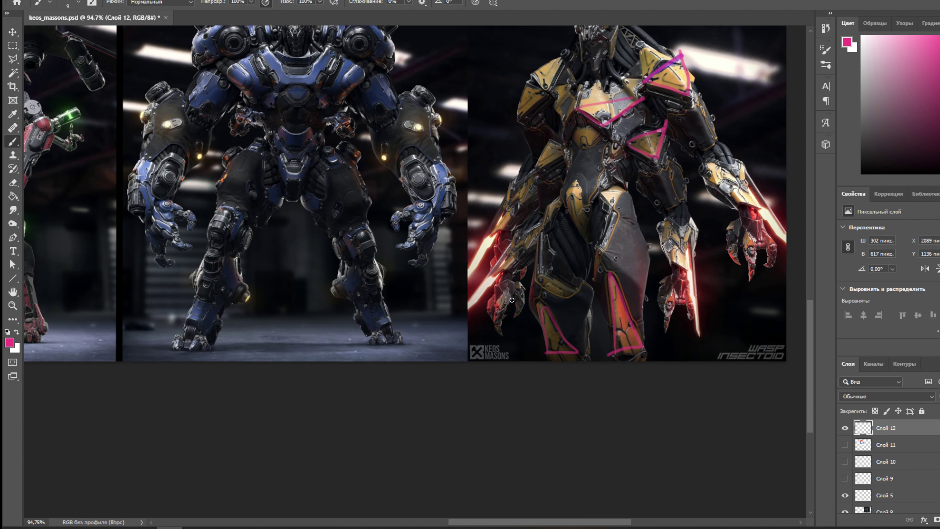
scroll(512, 300, up, 1)
mouse_move(489, 325)
mouse_down()
mouse_move(500, 312)
mouse_move(479, 313)
mouse_up()
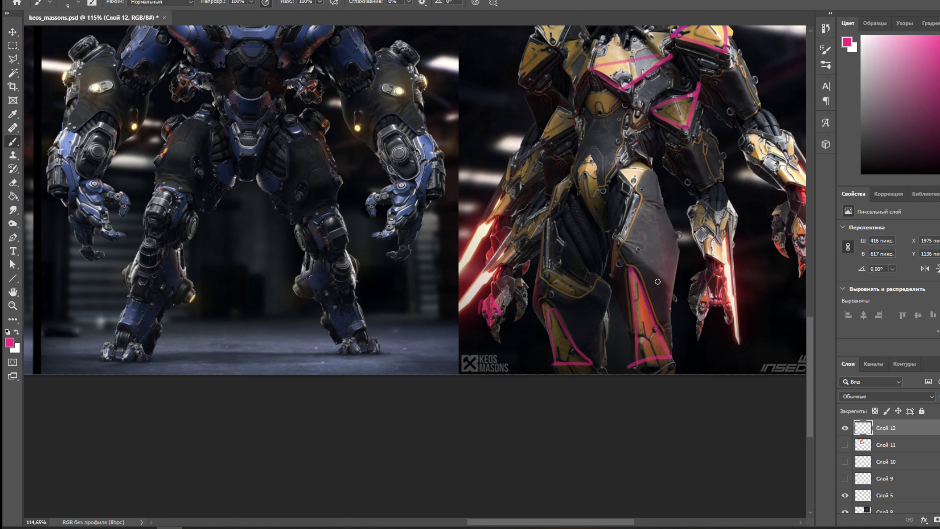
drag(689, 198, 654, 226)
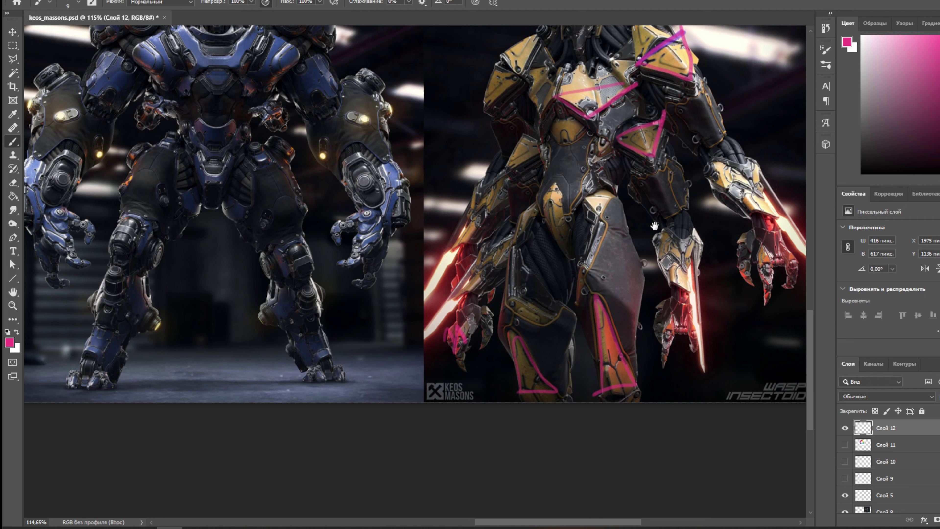
drag(667, 292, 695, 292)
mouse_move(752, 211)
mouse_down()
mouse_move(782, 222)
mouse_move(757, 231)
mouse_up()
Circle the round turbines and cylinders on the blue robot's shoulders in pink and sketch a loose cylinder beside them.
scroll(669, 155, down, 1)
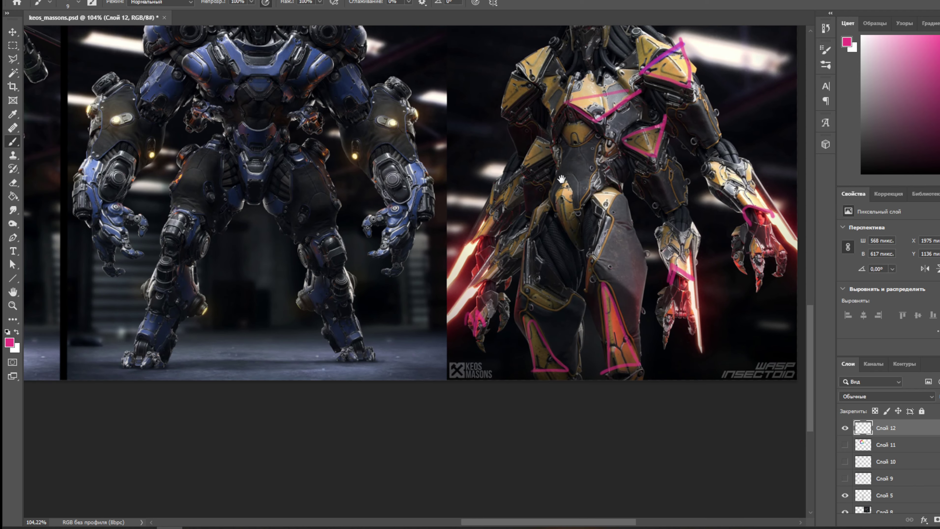
drag(547, 170, 779, 255)
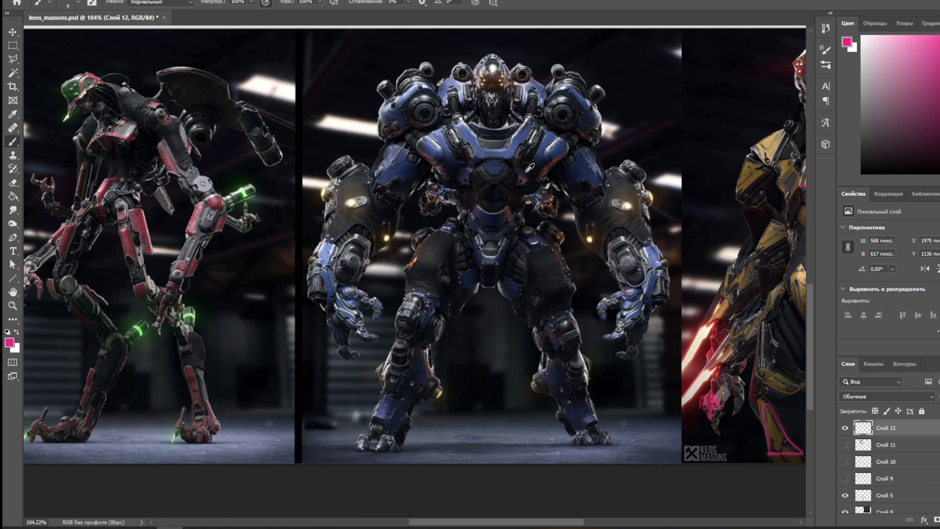
mouse_move(611, 119)
mouse_down()
mouse_move(629, 136)
mouse_move(621, 105)
mouse_move(611, 123)
mouse_move(635, 97)
mouse_move(629, 129)
mouse_up()
drag(642, 77, 649, 111)
mouse_move(561, 136)
mouse_down()
mouse_move(552, 163)
mouse_move(568, 149)
mouse_up()
mouse_move(572, 106)
mouse_down()
mouse_move(553, 126)
mouse_move(572, 107)
mouse_up()
drag(568, 59, 570, 77)
mouse_move(529, 64)
mouse_down()
mouse_move(519, 68)
mouse_move(537, 79)
mouse_up()
drag(462, 65, 432, 107)
drag(429, 63, 418, 72)
mouse_move(385, 100)
mouse_down()
mouse_move(385, 78)
mouse_move(400, 90)
mouse_up()
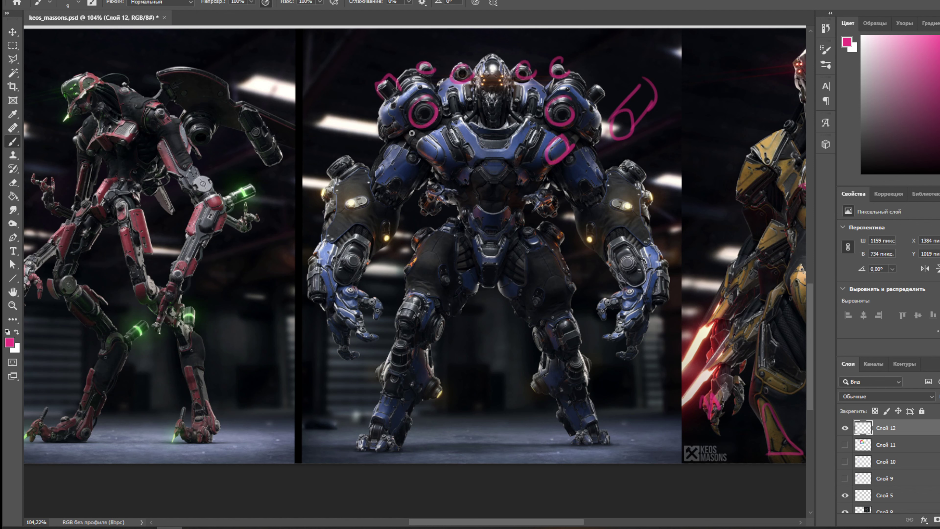
Circle the round caps at the blue robot's elbows and the round joints on both forearms in pink.
drag(334, 160, 354, 165)
mouse_move(352, 255)
mouse_down()
mouse_move(344, 272)
mouse_move(361, 259)
mouse_up()
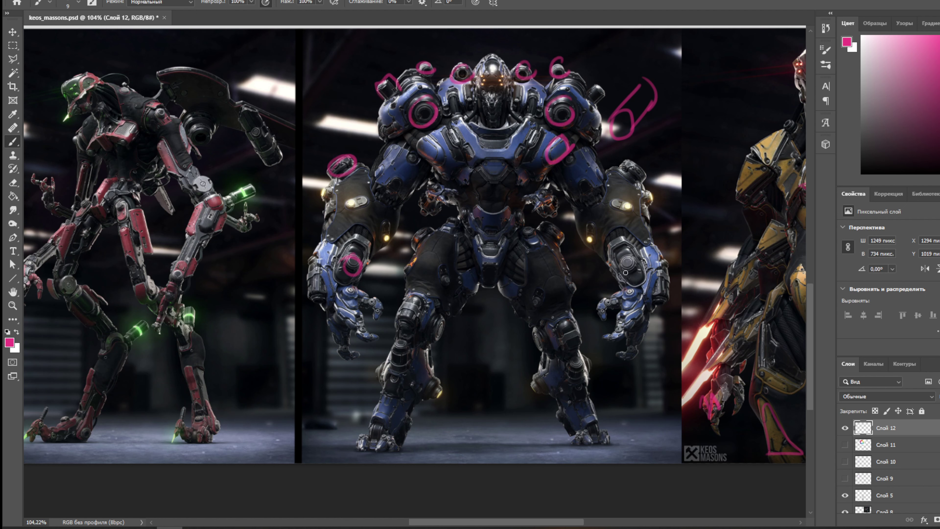
drag(635, 257, 616, 266)
mouse_move(628, 161)
mouse_down()
mouse_move(644, 180)
mouse_move(642, 169)
mouse_up()
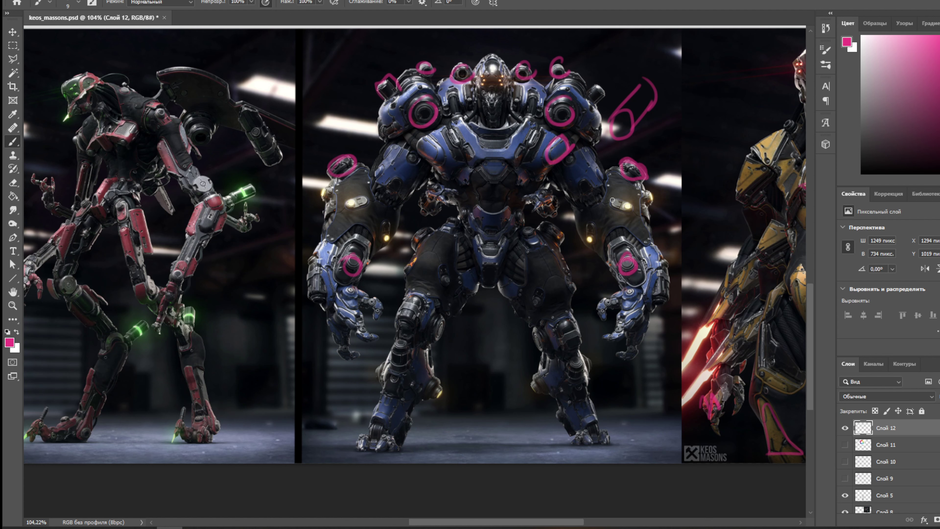
Undo all the pink circles on the blue robot's shoulders and arms.
mouse_move(616, 74)
mouse_down()
mouse_move(442, 42)
mouse_move(586, 104)
mouse_move(322, 292)
mouse_move(548, 309)
mouse_up()
key(ctrl+z)
key(ctrl+z)
drag(430, 135, 442, 136)
key(ctrl+z)
key(ctrl+z)
key(ctrl+z)
key(ctrl+z)
key(ctrl+z)
key(ctrl+z)
key(ctrl+z)
key(ctrl+z)
key(ctrl+z)
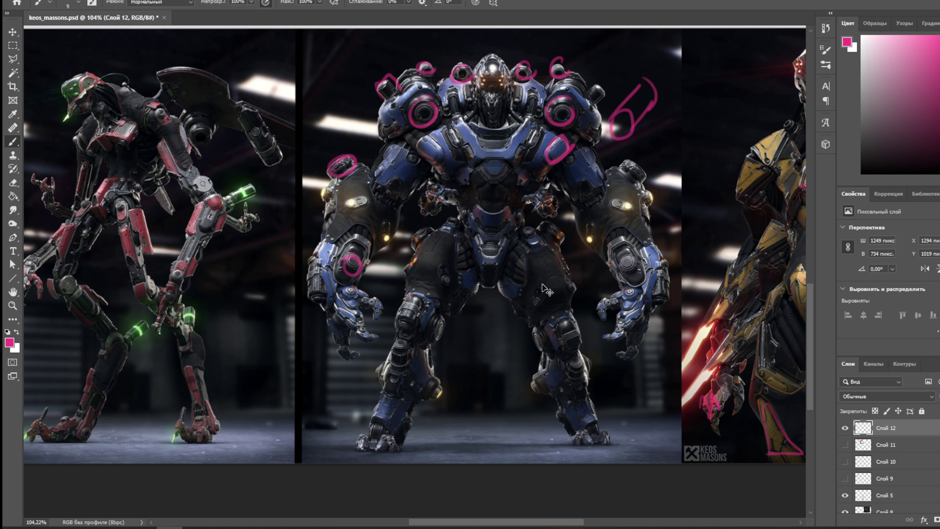
key(ctrl+z)
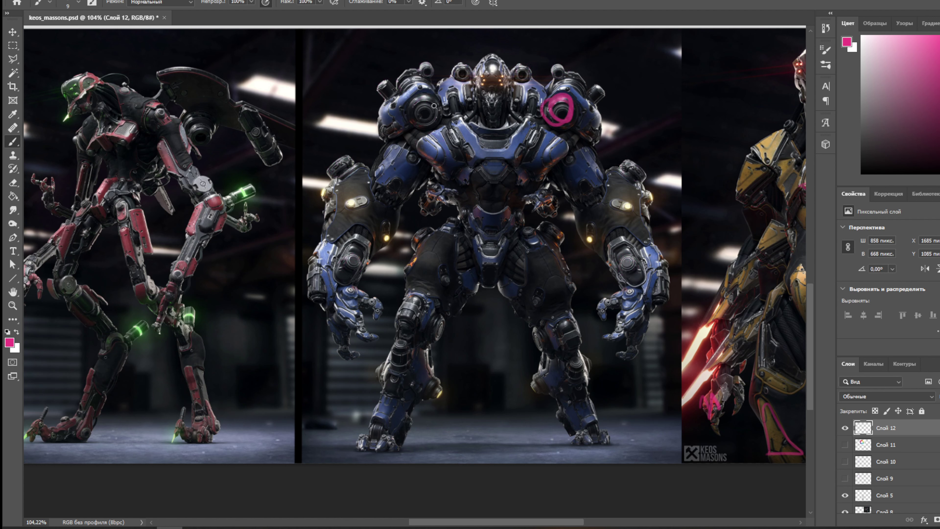
Circle the blue robot's two large shoulder turbines and the small cylinders around its head and outer shoulder in pink.
drag(422, 99, 420, 118)
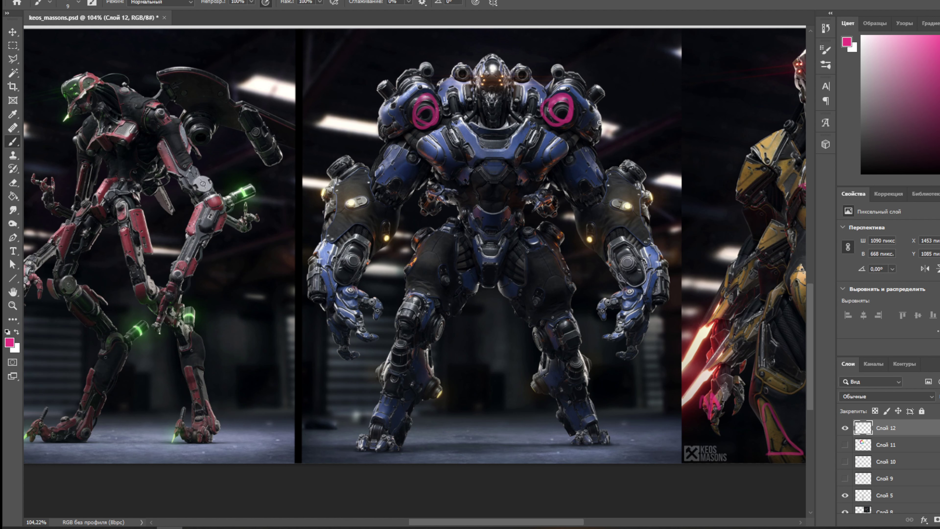
drag(583, 98, 600, 104)
mouse_move(562, 65)
mouse_down()
mouse_move(565, 76)
mouse_move(519, 81)
mouse_up()
drag(469, 71, 462, 79)
drag(426, 74, 438, 62)
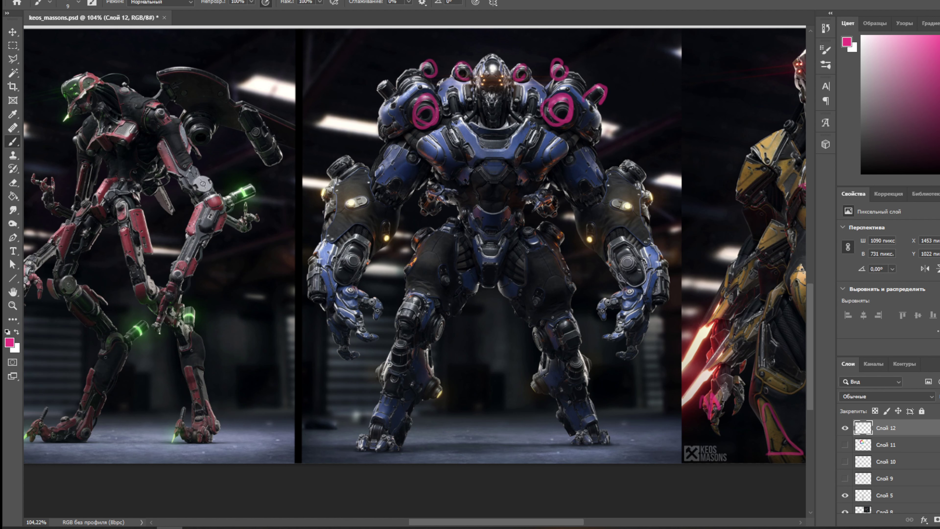
Outline the diamond-shaped shin sections, one knee, one foot and the angular lower-leg contours of the blue robot in pink.
mouse_move(390, 364)
mouse_down()
mouse_move(398, 338)
mouse_move(412, 362)
mouse_move(392, 399)
mouse_move(386, 367)
mouse_up()
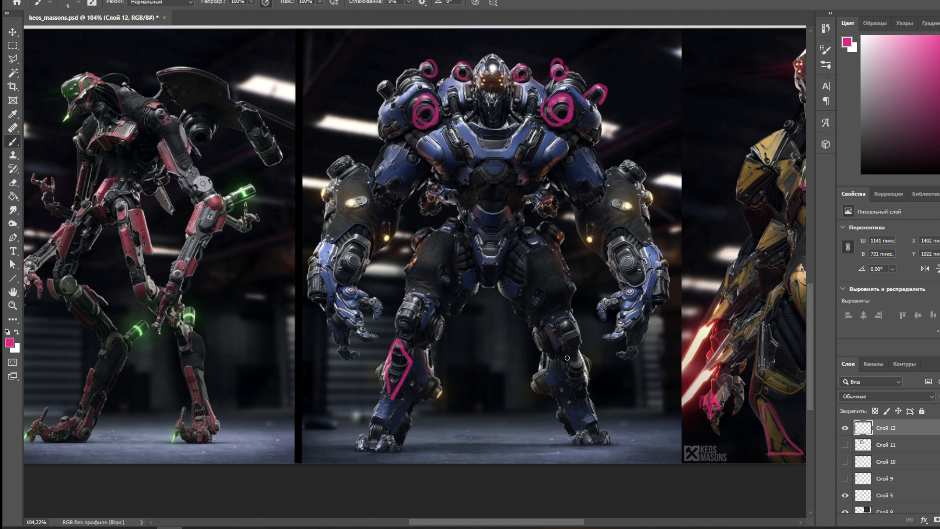
mouse_move(567, 358)
mouse_down()
mouse_move(569, 330)
mouse_move(561, 365)
mouse_move(577, 362)
mouse_up()
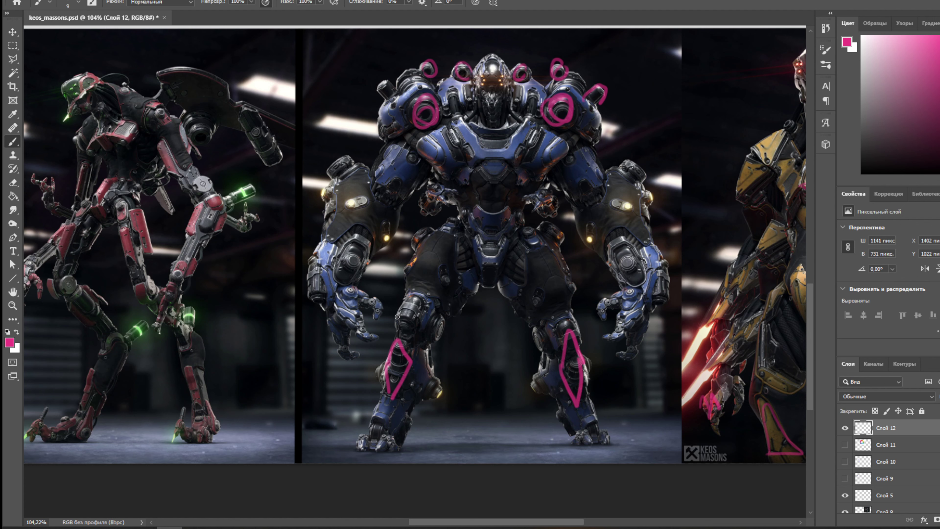
mouse_move(411, 304)
mouse_down()
mouse_move(394, 322)
mouse_move(400, 335)
mouse_move(430, 311)
mouse_move(403, 336)
mouse_up()
mouse_move(363, 433)
mouse_down()
mouse_move(352, 461)
mouse_move(363, 426)
mouse_move(387, 441)
mouse_move(380, 456)
mouse_up()
mouse_move(428, 347)
mouse_down()
mouse_move(435, 388)
mouse_move(398, 426)
mouse_up()
mouse_move(384, 351)
mouse_down()
mouse_move(362, 385)
mouse_move(364, 418)
mouse_up()
mouse_move(542, 350)
mouse_down()
mouse_move(540, 392)
mouse_move(562, 427)
mouse_up()
drag(586, 338, 600, 434)
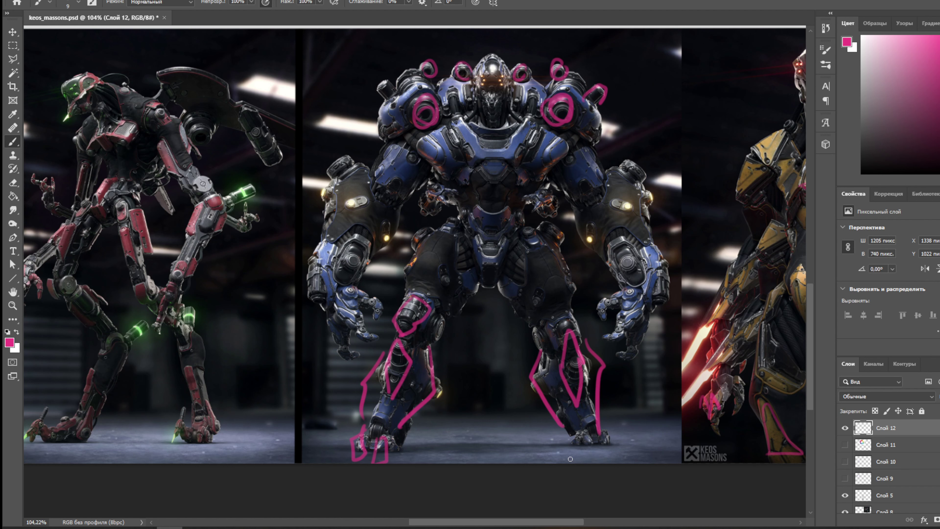
Link the yellow robot's thigh to the blue robot's knee with a pink stroke and trace the two rounded chest halves.
mouse_move(782, 306)
mouse_down()
mouse_move(744, 355)
mouse_move(762, 367)
mouse_move(563, 299)
mouse_move(597, 337)
mouse_up()
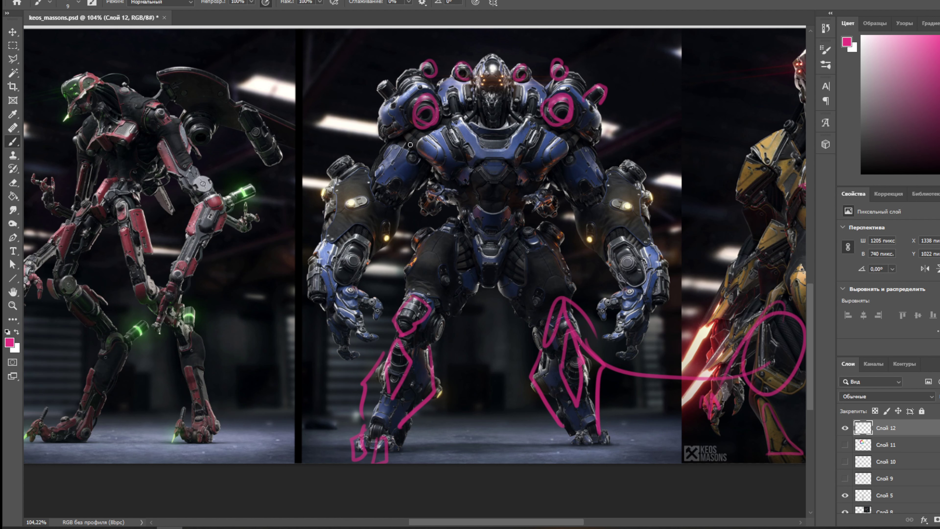
mouse_move(416, 147)
mouse_down()
mouse_move(461, 182)
mouse_move(500, 140)
mouse_up()
mouse_move(563, 140)
mouse_down()
mouse_move(559, 166)
mouse_move(477, 153)
mouse_up()
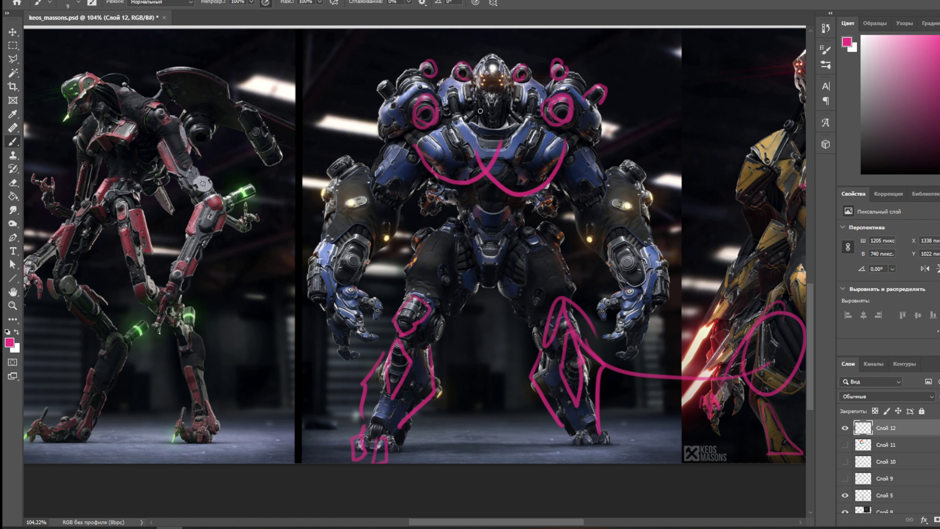
Undo the pink strokes on the blue robot's chest, knees, lower legs and feet, keeping the shoulder circles.
key(ctrl+z)
key(ctrl+z)
key(ctrl+z)
key(ctrl+z)
key(ctrl+z)
key(ctrl+z)
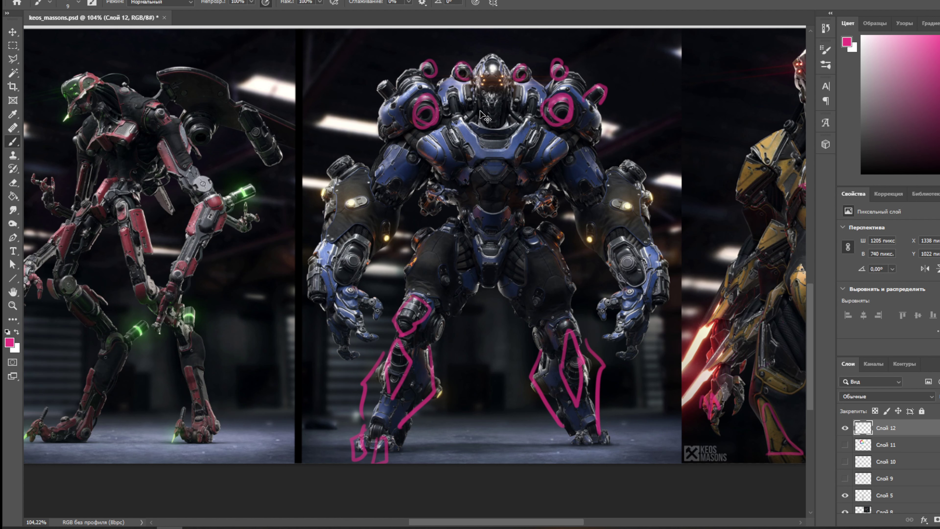
key(ctrl+z)
key(ctrl+z)
key(ctrl+z)
key(ctrl+z)
key(ctrl+z)
key(ctrl+z)
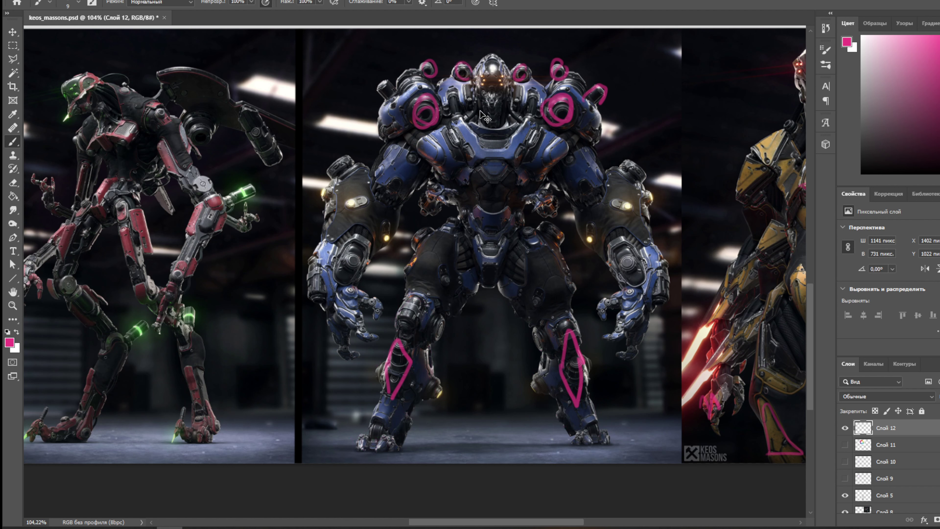
key(ctrl+z)
key(ctrl+z)
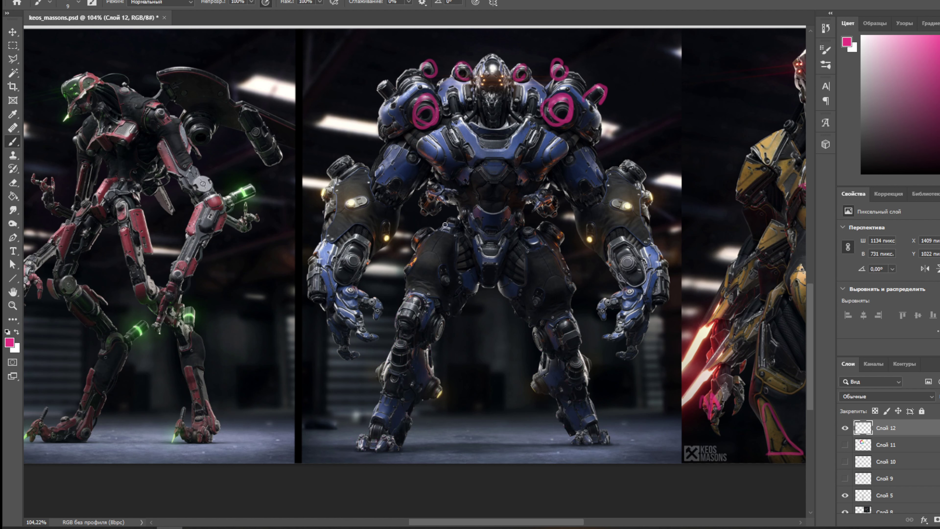
Ring the blue robot's chest and both lower legs with large pink ellipses.
mouse_move(467, 118)
mouse_down()
mouse_move(493, 189)
mouse_move(411, 159)
mouse_up()
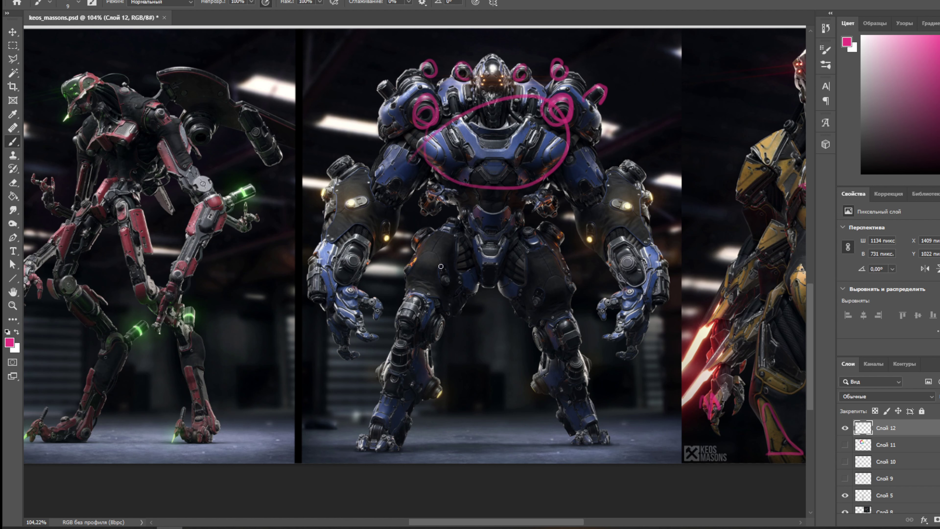
mouse_move(441, 267)
mouse_down()
mouse_move(354, 409)
mouse_move(383, 305)
mouse_up()
mouse_move(591, 348)
mouse_down()
mouse_move(606, 409)
mouse_move(581, 298)
mouse_up()
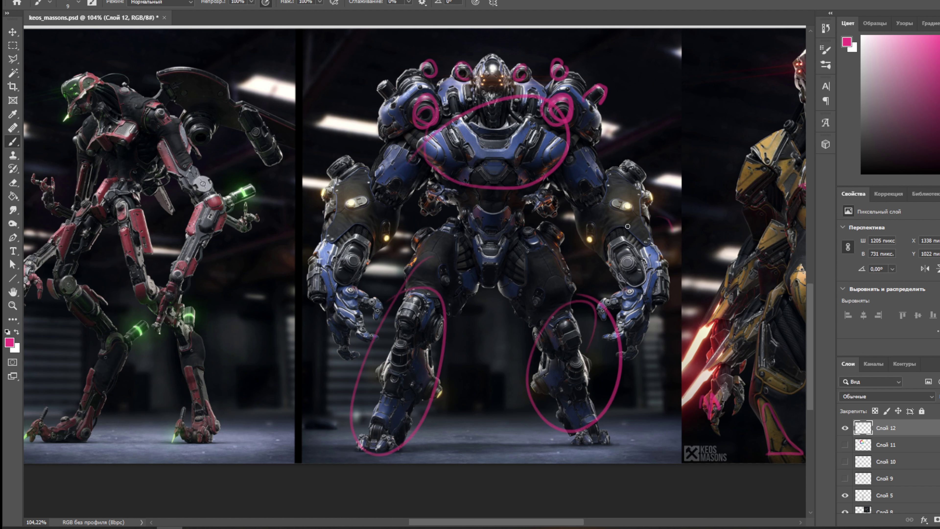
drag(627, 226, 666, 233)
Undo the large ellipses around the blue robot's chest and lower legs.
key(ctrl+z)
key(ctrl+z)
key(ctrl+z)
key(ctrl+z)
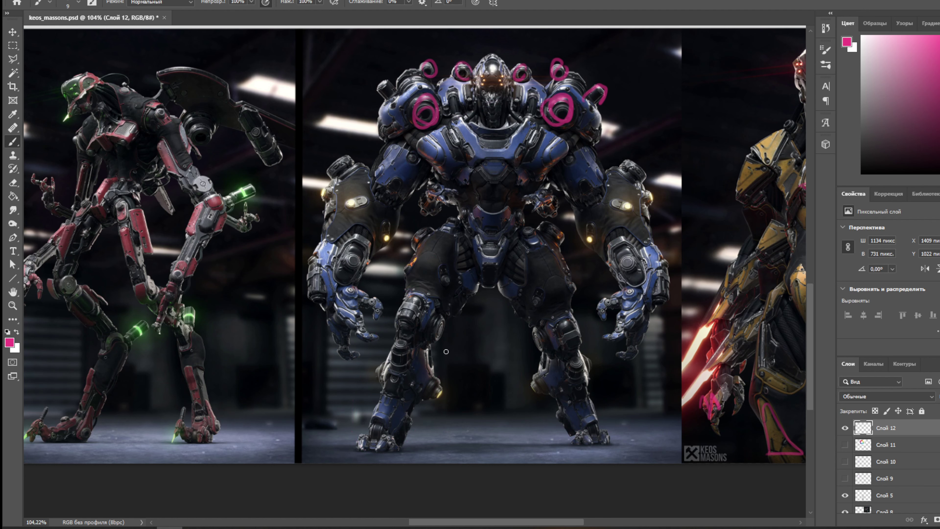
Outline the red robot's long bent front arm in pink, from the shoulder joint through the elbow to the wrist.
scroll(225, 312, left, 10)
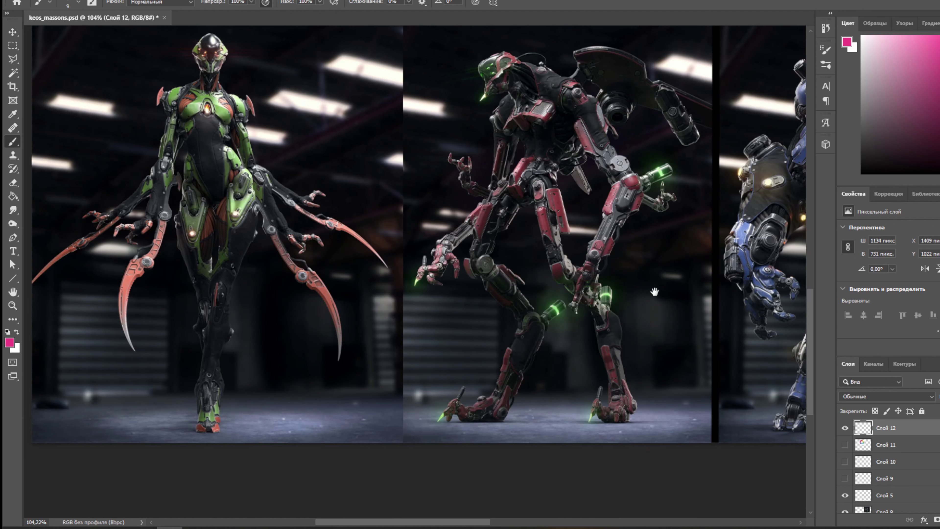
scroll(561, 254, up, 2)
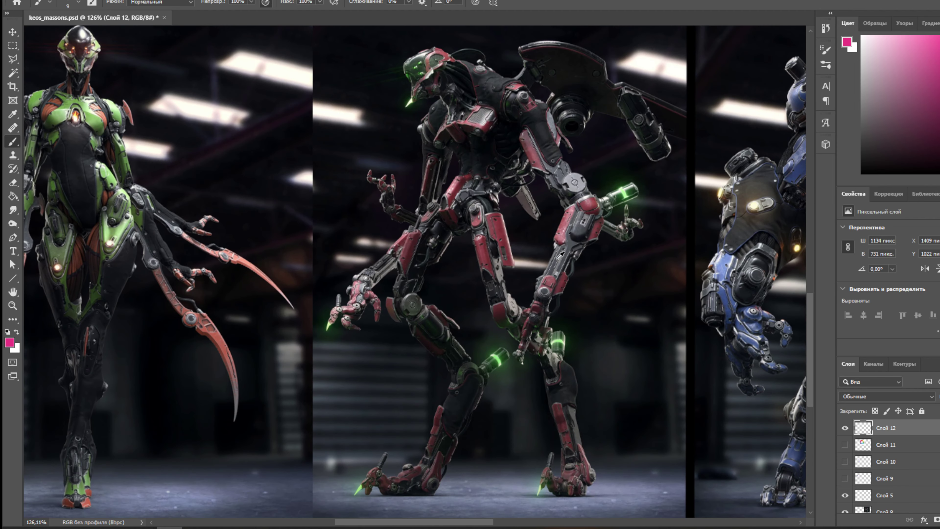
mouse_move(554, 240)
mouse_down()
mouse_move(531, 322)
mouse_move(542, 335)
mouse_move(522, 323)
mouse_move(541, 329)
mouse_move(587, 225)
mouse_move(576, 205)
mouse_move(594, 218)
mouse_up()
drag(504, 108, 560, 205)
mouse_move(523, 88)
mouse_down()
mouse_move(572, 162)
mouse_move(571, 205)
mouse_move(567, 197)
mouse_move(588, 197)
mouse_move(560, 203)
mouse_move(589, 199)
mouse_up()
mouse_move(505, 107)
mouse_down()
mouse_move(525, 84)
mouse_move(507, 110)
mouse_up()
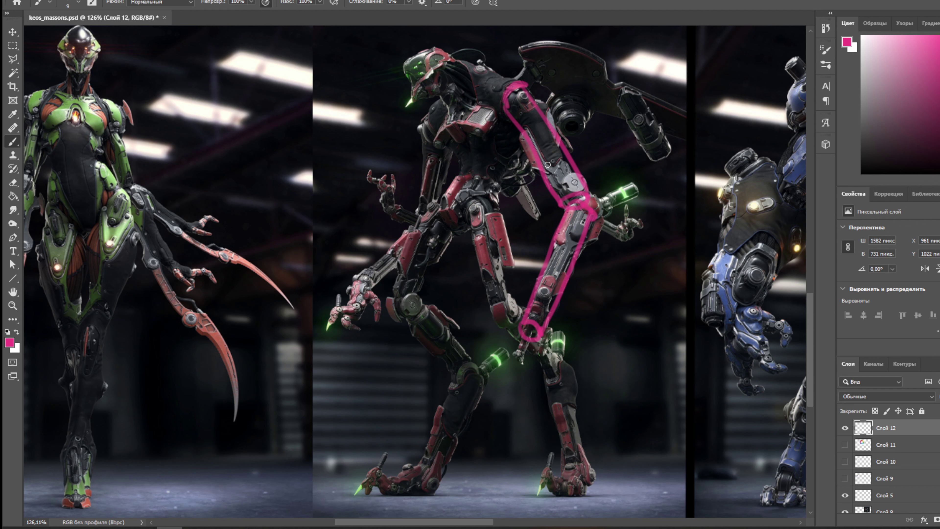
Outline the red robot's front leg segments from hip to ankle in pink, plus the glowing green cylinder at its elbow.
mouse_move(489, 291)
mouse_down()
mouse_move(506, 261)
mouse_move(497, 333)
mouse_up()
drag(493, 211, 513, 321)
drag(500, 326, 517, 309)
drag(472, 215, 493, 206)
mouse_move(503, 321)
mouse_down()
mouse_move(538, 328)
mouse_move(563, 366)
mouse_move(553, 409)
mouse_move(564, 397)
mouse_up()
drag(576, 439, 564, 471)
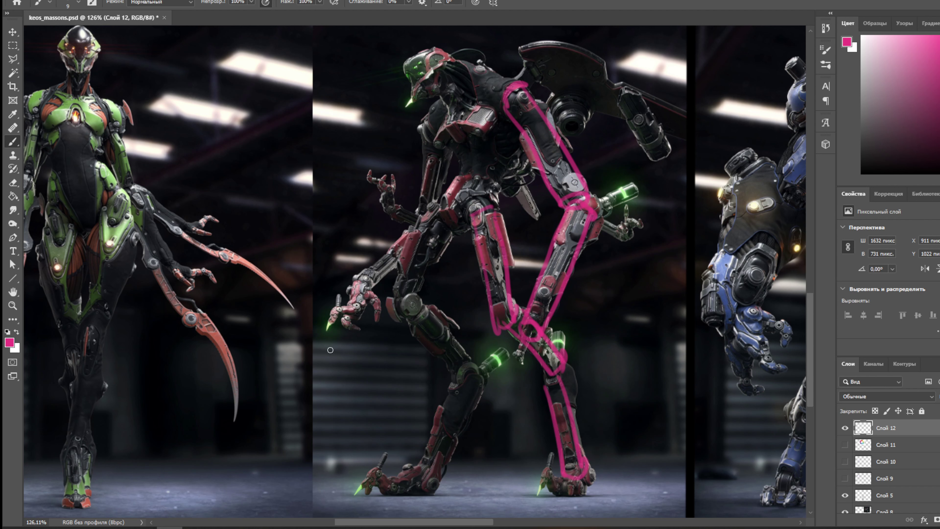
mouse_move(601, 196)
mouse_down()
mouse_move(638, 192)
mouse_move(594, 218)
mouse_up()
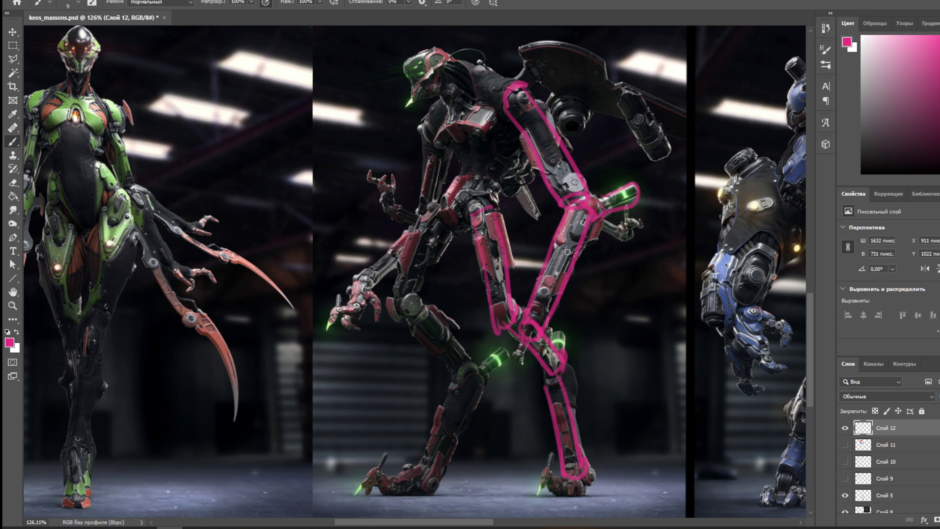
Mark the green robot's round blade joints, thigh lights and shoulder joints with small pink dots and rings.
scroll(429, 350, left, 10)
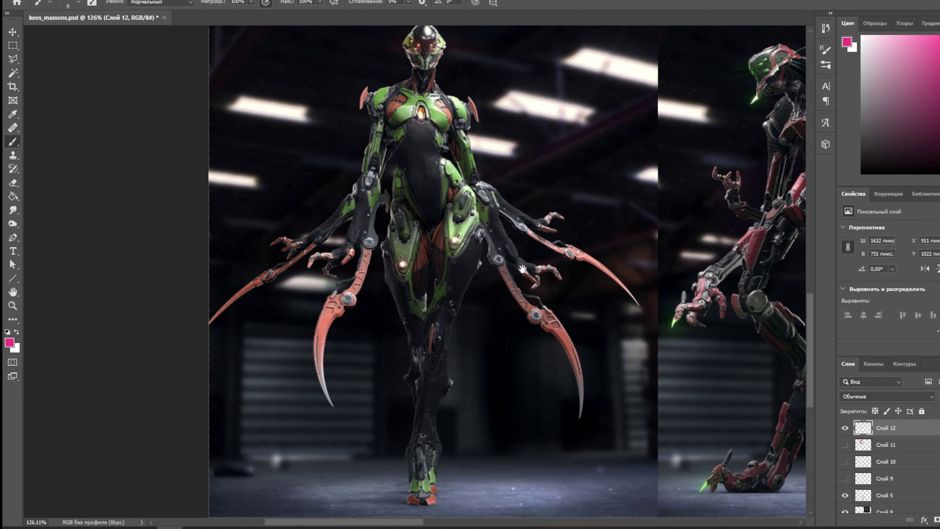
drag(523, 269, 552, 275)
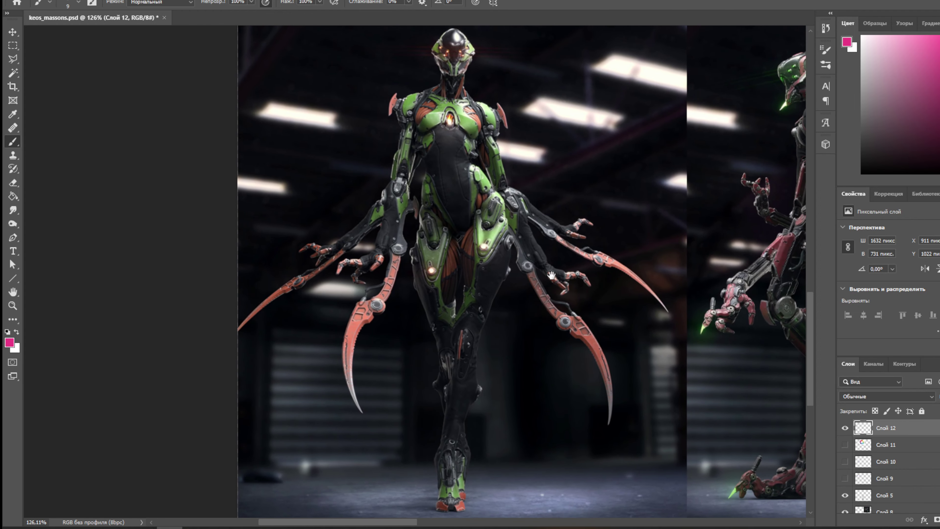
click(527, 264)
click(564, 321)
click(599, 259)
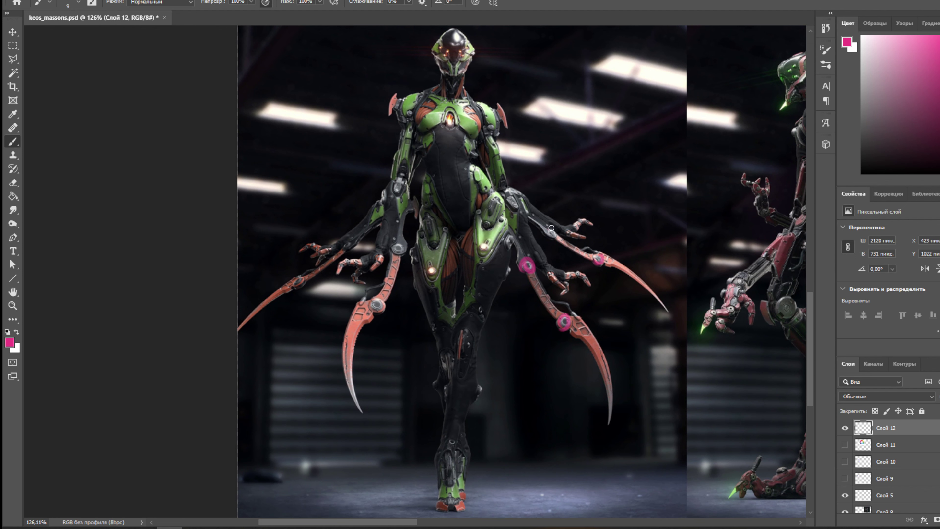
click(401, 246)
click(428, 273)
click(483, 247)
drag(538, 147, 551, 115)
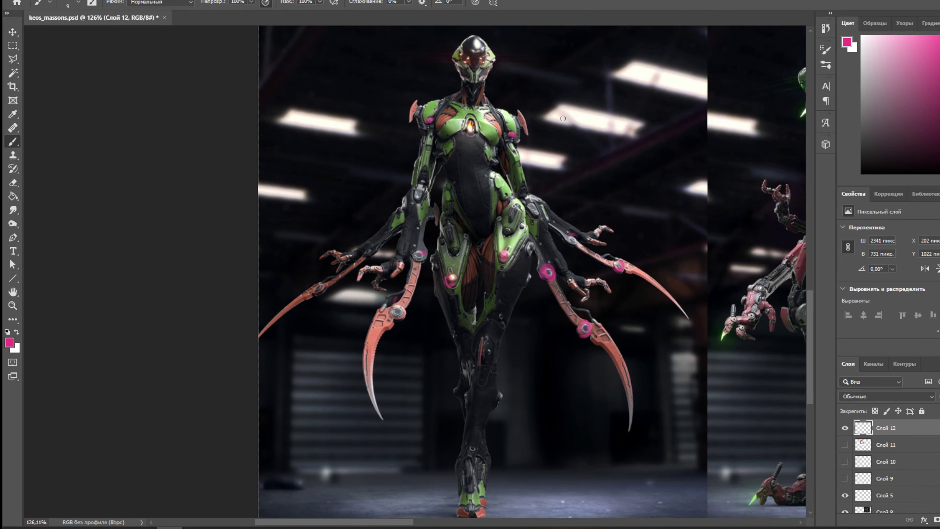
Trace the green robot's two curved shoulder fins and the plates around its knees with short pink strokes.
drag(410, 127, 420, 94)
drag(515, 107, 527, 132)
drag(481, 338, 472, 389)
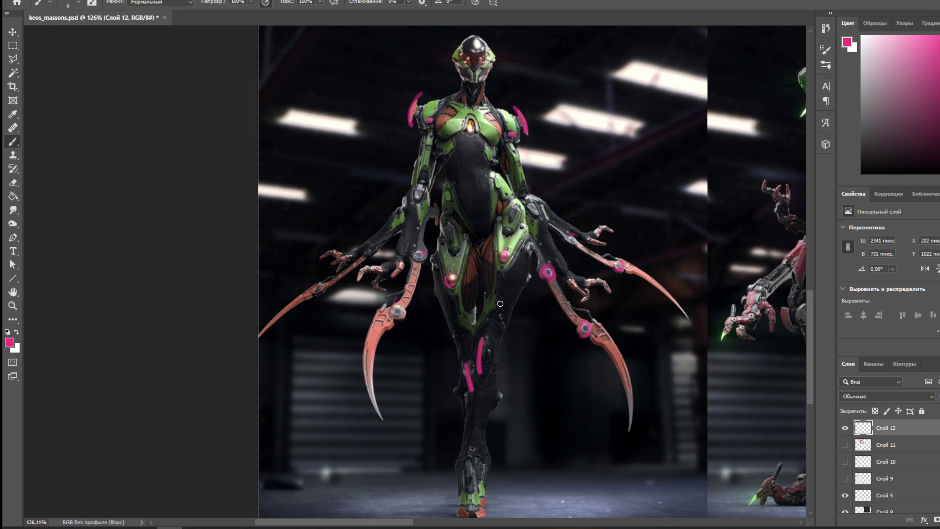
Draw pink arcs along the green robot's four scythe blades to mark their curved shape.
mouse_move(372, 297)
mouse_down()
mouse_move(360, 339)
mouse_move(368, 393)
mouse_up()
drag(311, 278, 286, 346)
drag(610, 342, 628, 403)
drag(629, 252, 666, 319)
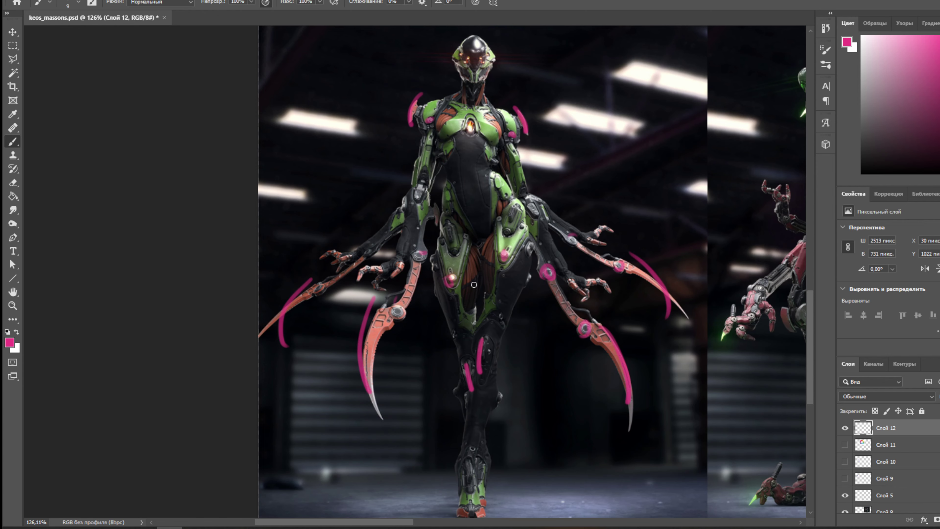
Compare the green robot's marked arcs and circles with the neighbouring robots, and examine its head, torso and limbs up close.
scroll(431, 169, up, 2)
scroll(544, 204, down, 2)
drag(544, 204, 304, 158)
drag(655, 241, 417, 285)
drag(718, 244, 453, 244)
drag(185, 226, 562, 223)
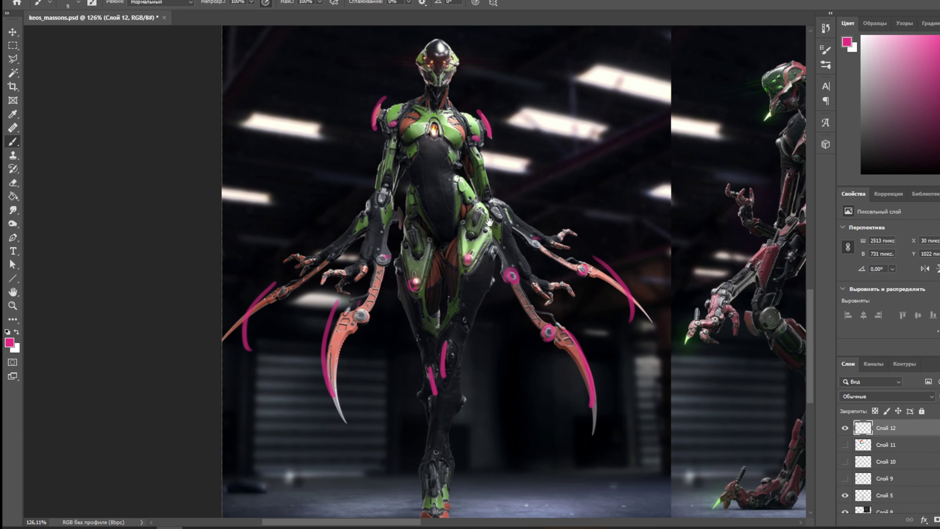
scroll(465, 169, up, 5)
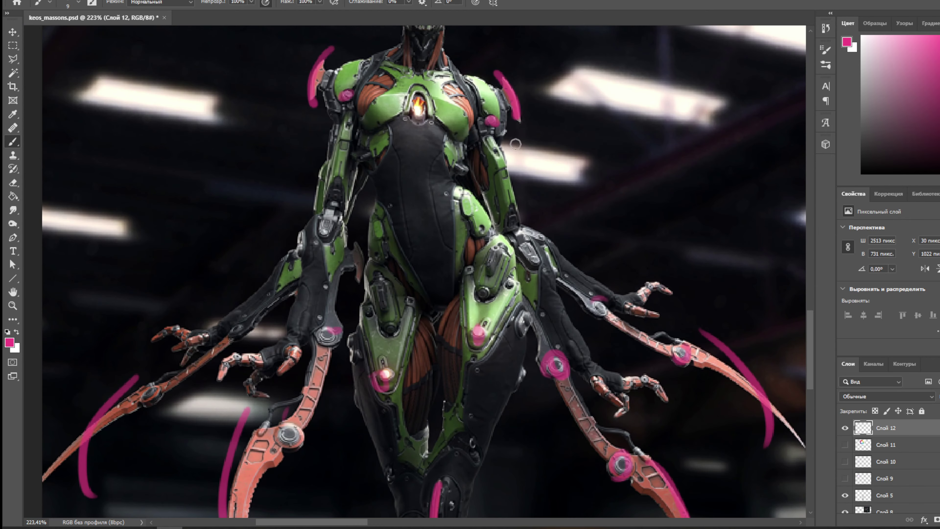
drag(521, 134, 545, 261)
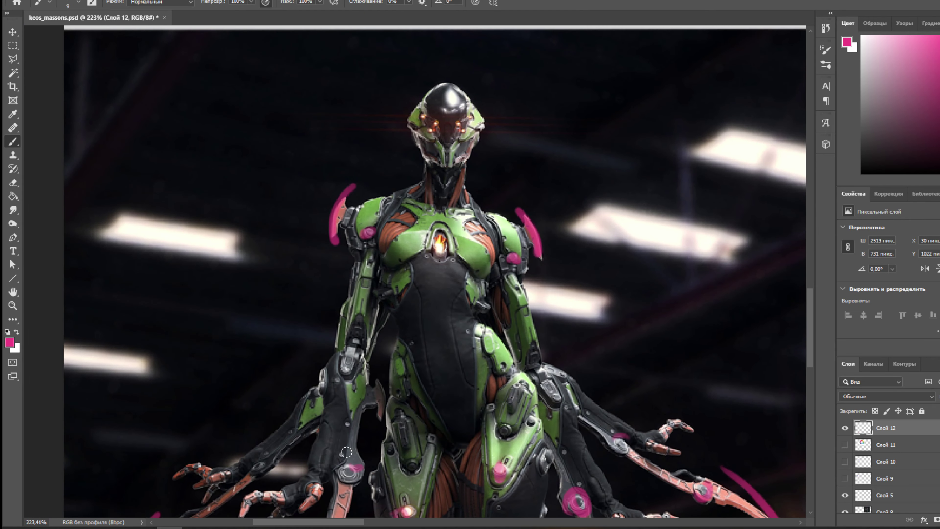
scroll(329, 164, down, 3)
drag(485, 372, 533, 234)
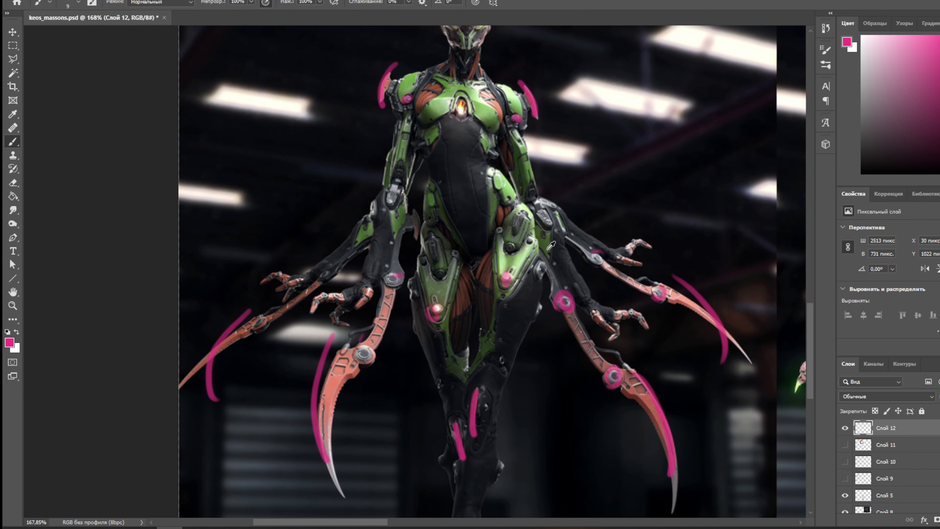
scroll(552, 246, down, 1)
drag(538, 338, 524, 373)
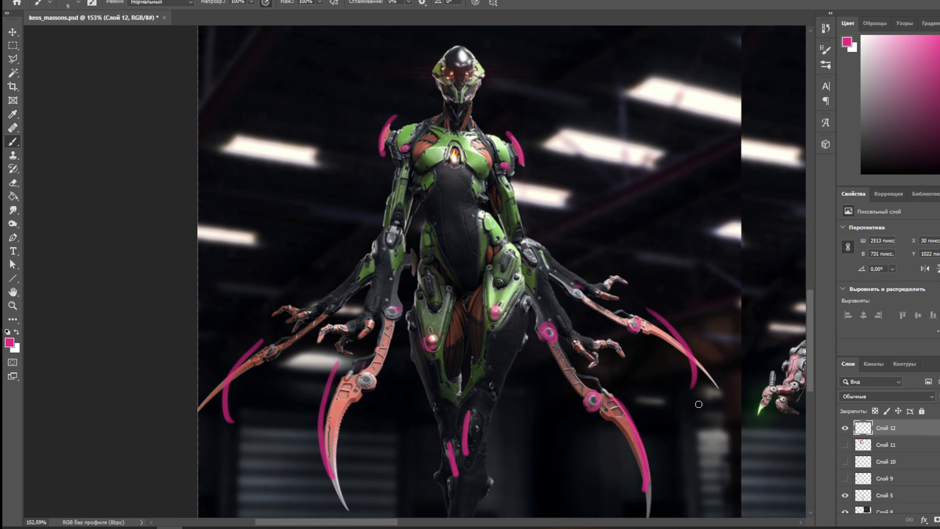
Hide the pink shape markup on layer Слой 12 and add a new empty layer above it for the next analysis.
drag(639, 204, 666, 198)
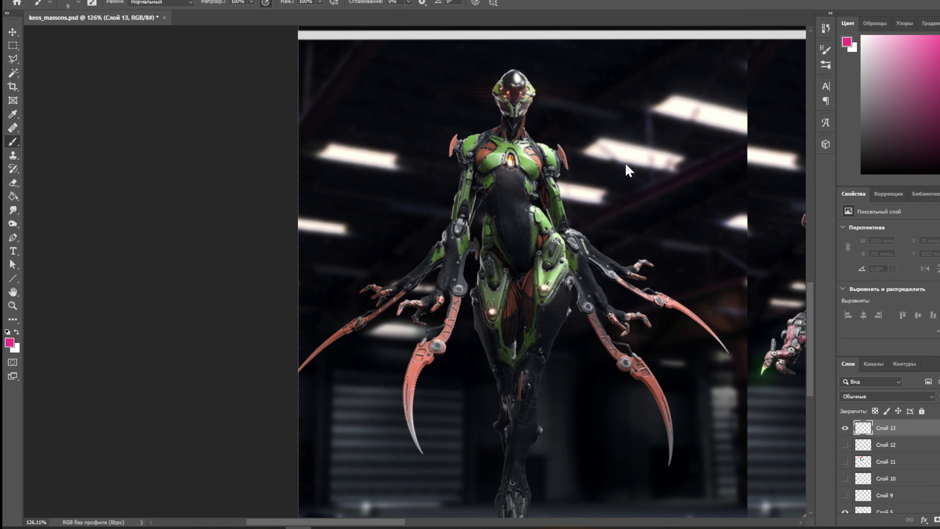
drag(641, 215, 406, 190)
drag(639, 218, 270, 207)
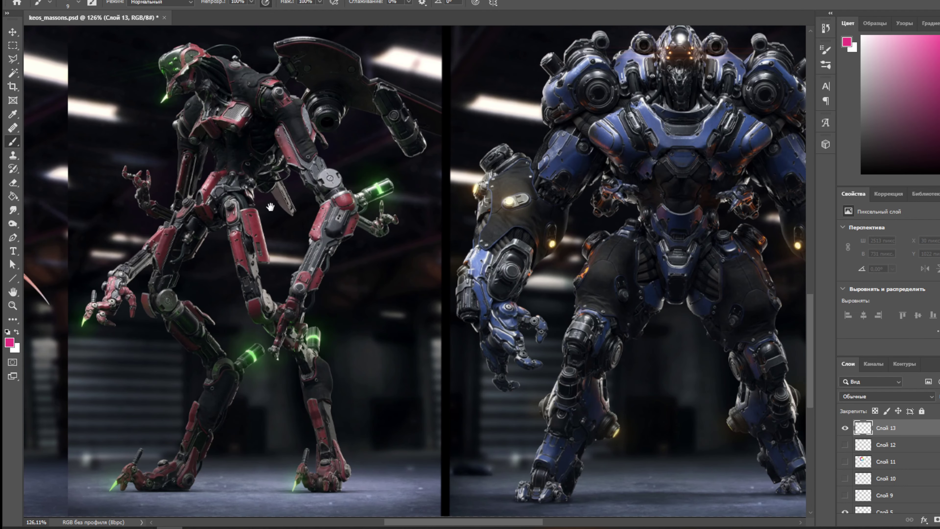
drag(673, 227, 454, 261)
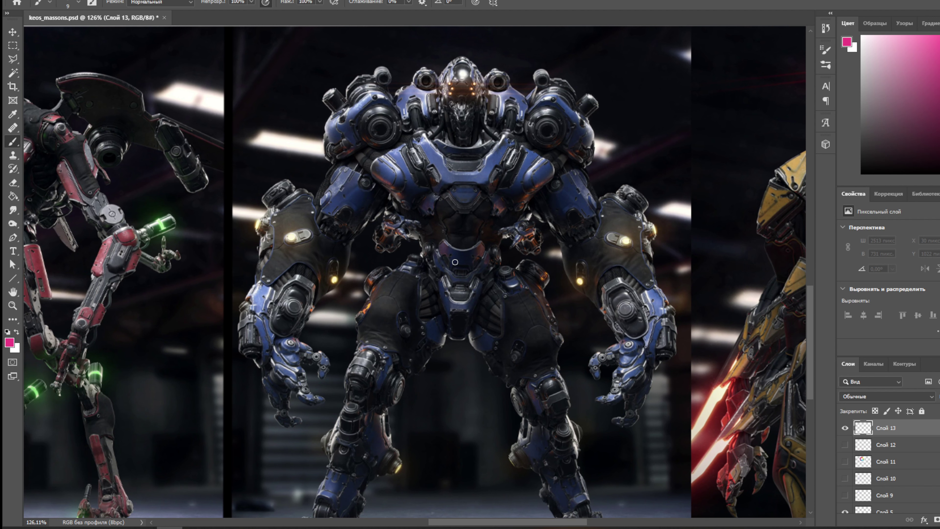
Compare the red and blue robots, and add a new empty layer above Слой 13 for further markup.
scroll(562, 231, down, 2)
drag(242, 258, 492, 252)
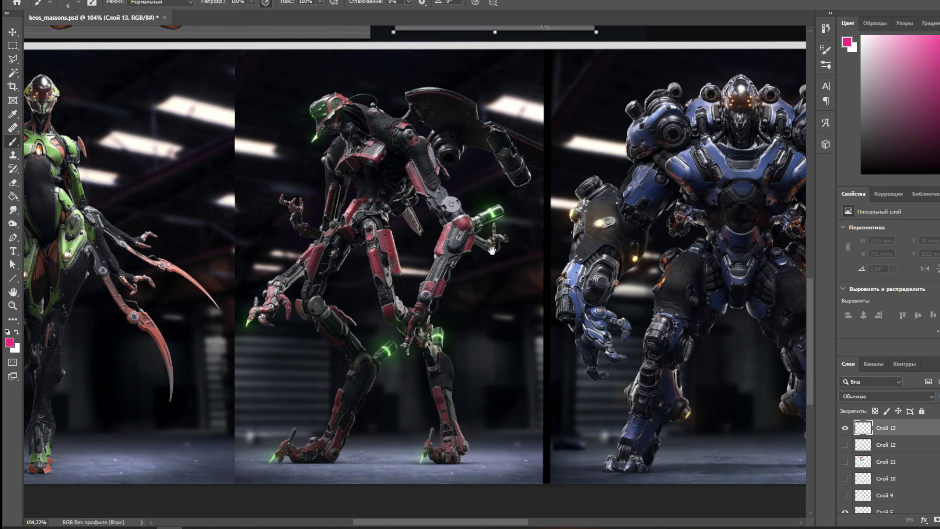
drag(350, 348, 485, 338)
drag(565, 267, 207, 286)
scroll(398, 256, up, 2)
drag(606, 296, 576, 287)
scroll(576, 288, down, 1)
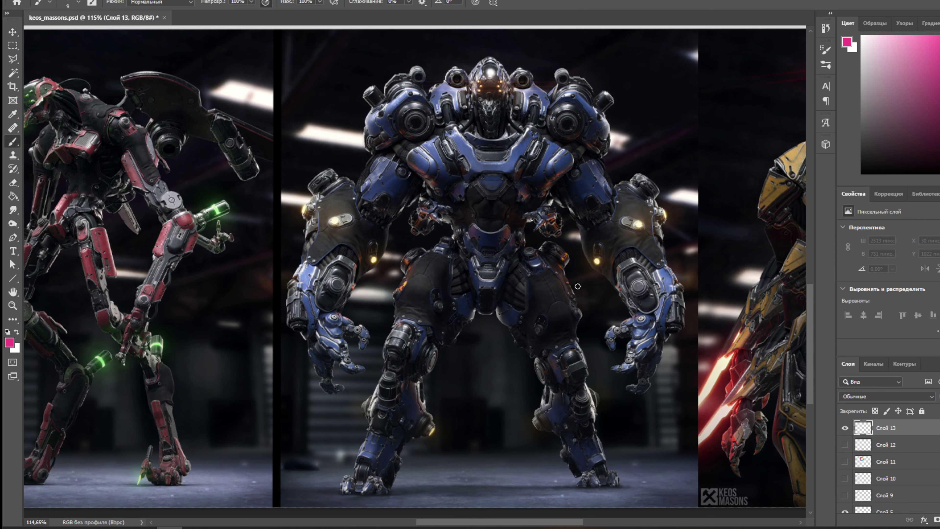
click(939, 519)
Try a pink vertical centre line running down the blue robot from above its head to the floor.
drag(483, 34, 492, 500)
mouse_move(338, 206)
mouse_down()
mouse_move(372, 243)
mouse_move(609, 232)
mouse_move(569, 312)
mouse_up()
key(ctrl+z)
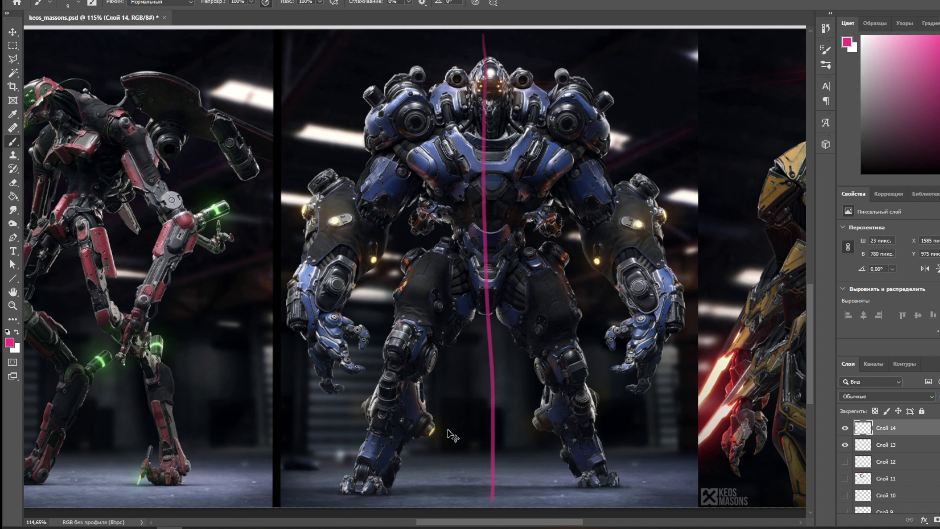
key(ctrl+z)
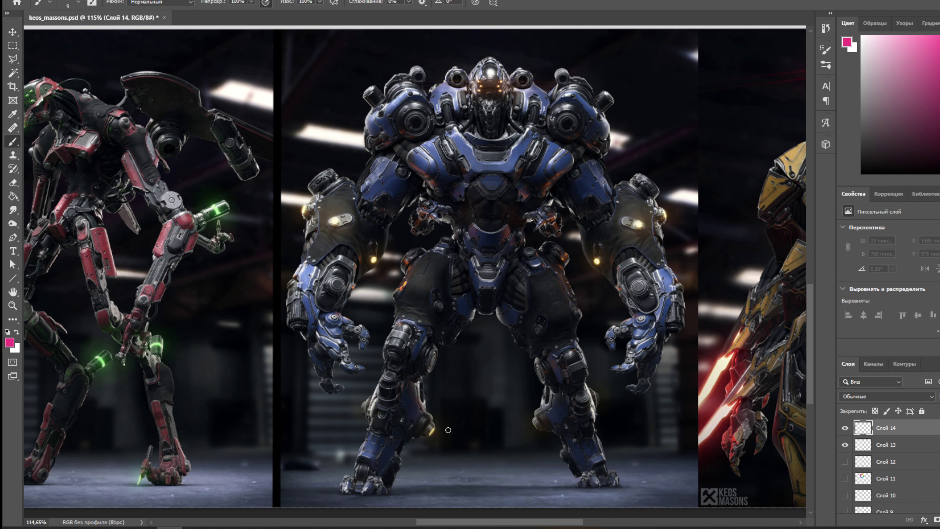
Draw pink flow lines down the green robot's torso and crossing legs, and along its two lower scythe arms.
scroll(259, 276, down, 4)
drag(259, 275, 618, 263)
scroll(542, 263, up, 5)
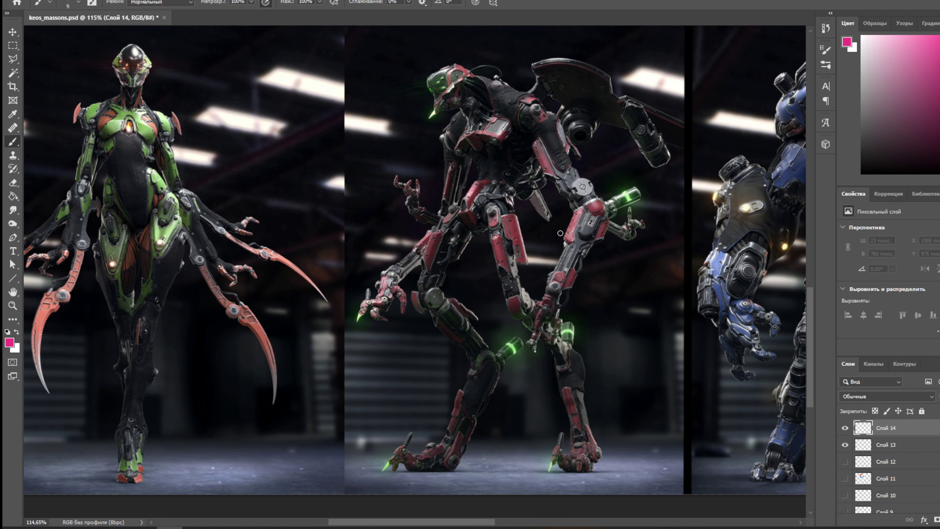
scroll(508, 257, up, 1)
drag(489, 229, 755, 240)
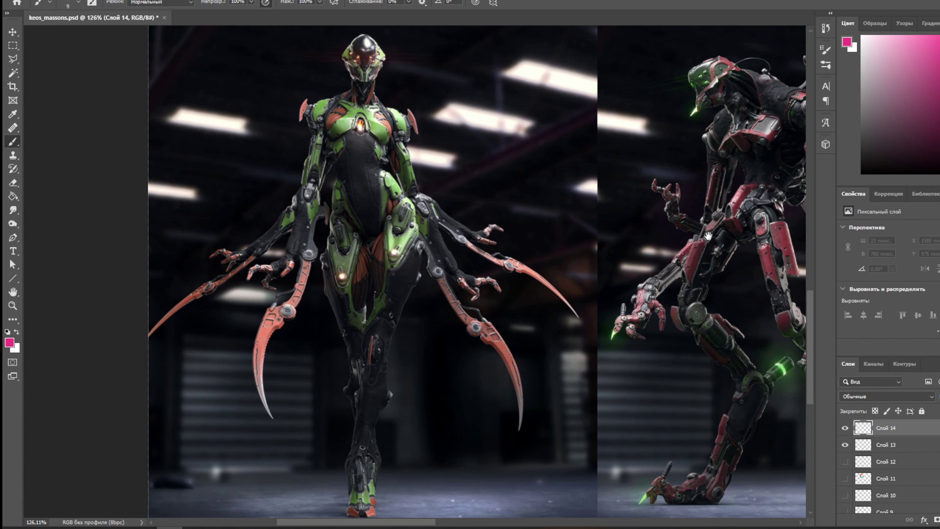
scroll(406, 219, down, 2)
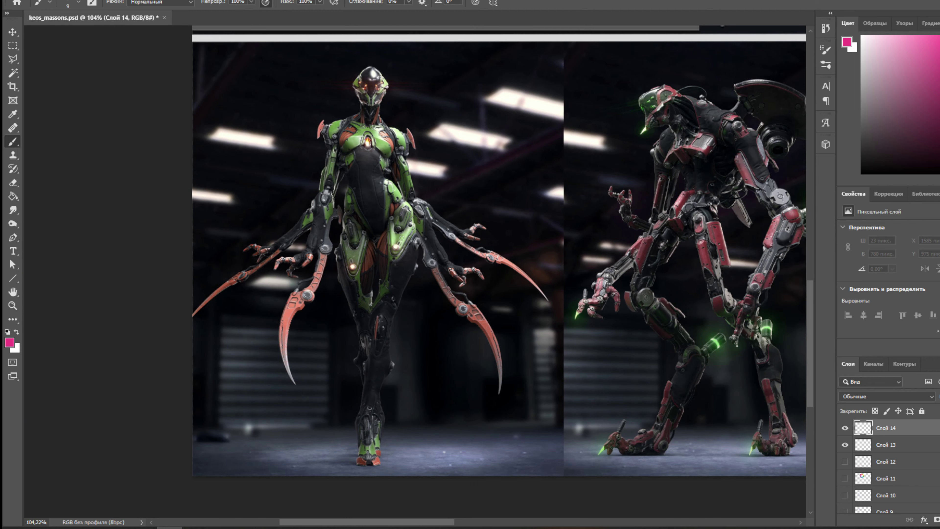
drag(402, 255, 365, 463)
drag(344, 237, 425, 475)
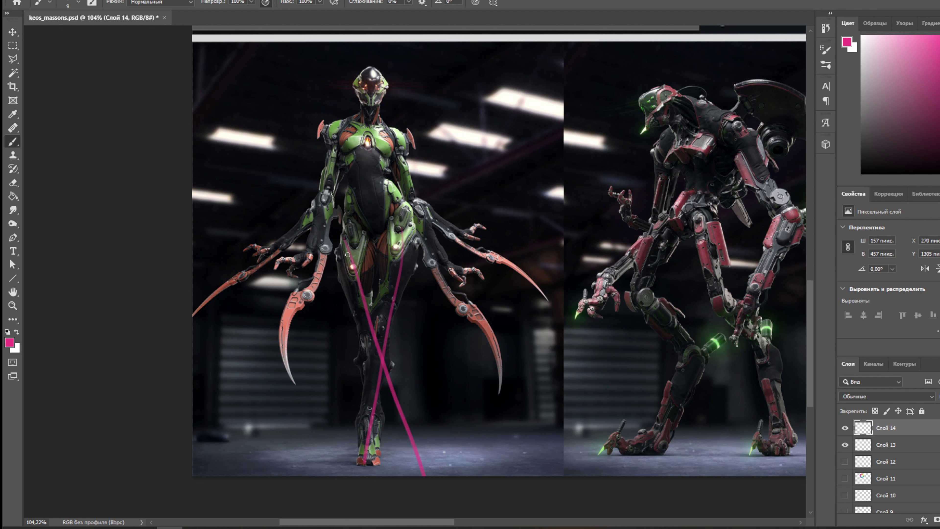
mouse_move(347, 254)
mouse_down()
mouse_move(366, 118)
mouse_move(403, 252)
mouse_up()
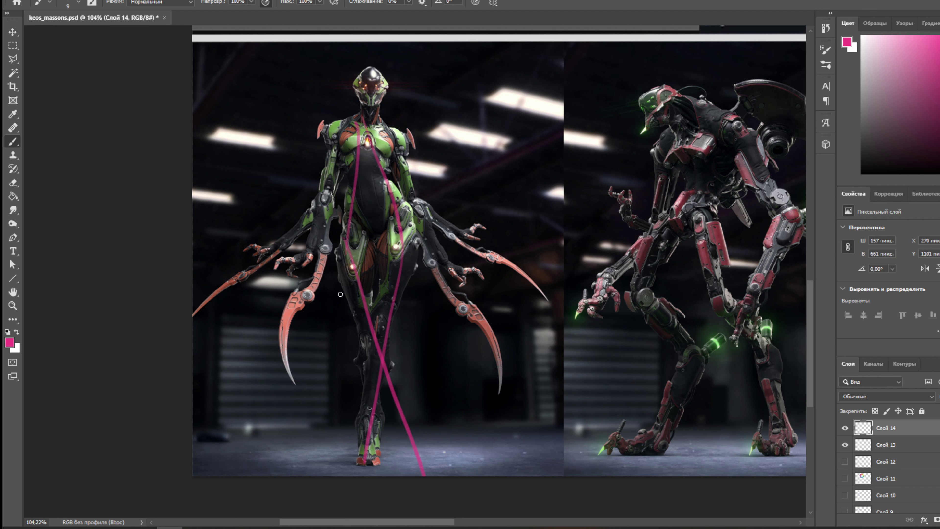
drag(315, 276, 290, 395)
mouse_move(417, 222)
mouse_down()
mouse_move(494, 362)
mouse_move(491, 387)
mouse_up()
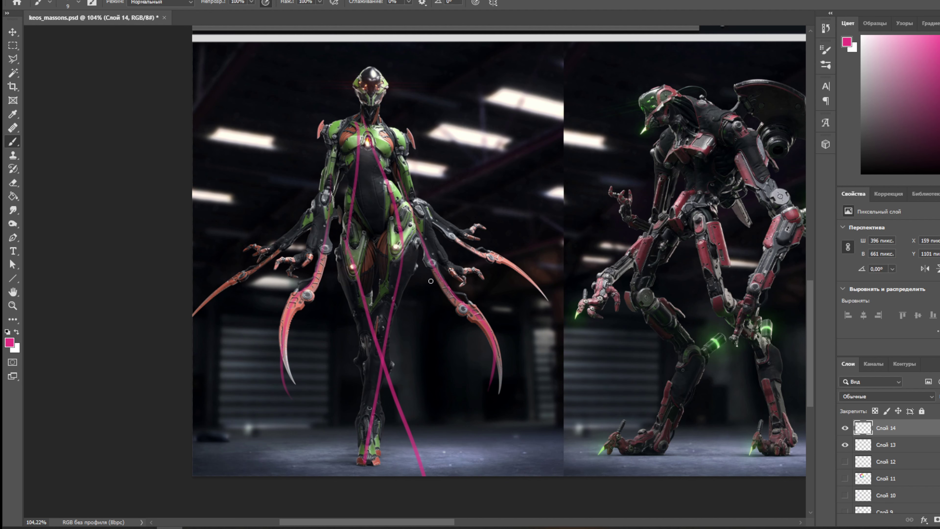
Try marking the blue robot's symmetry axis with one long pink line from head to floor.
drag(570, 257, 379, 210)
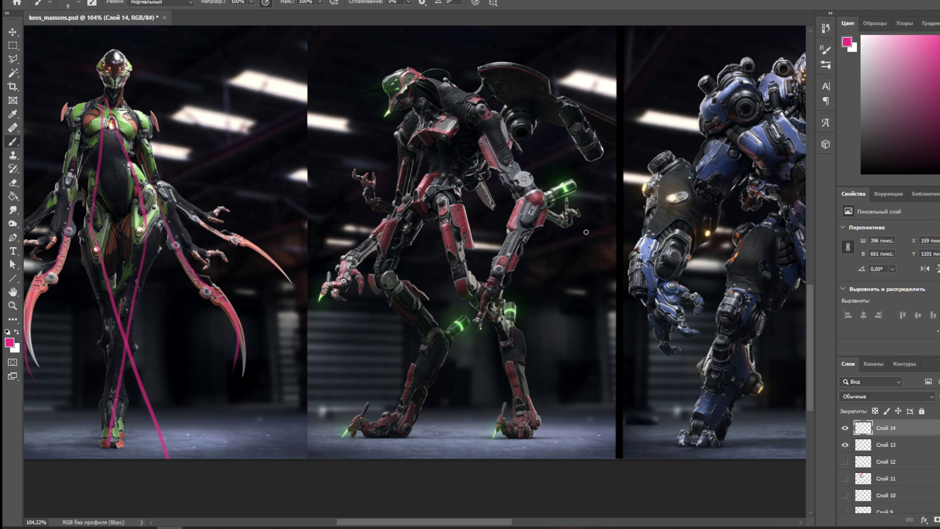
drag(585, 232, 325, 272)
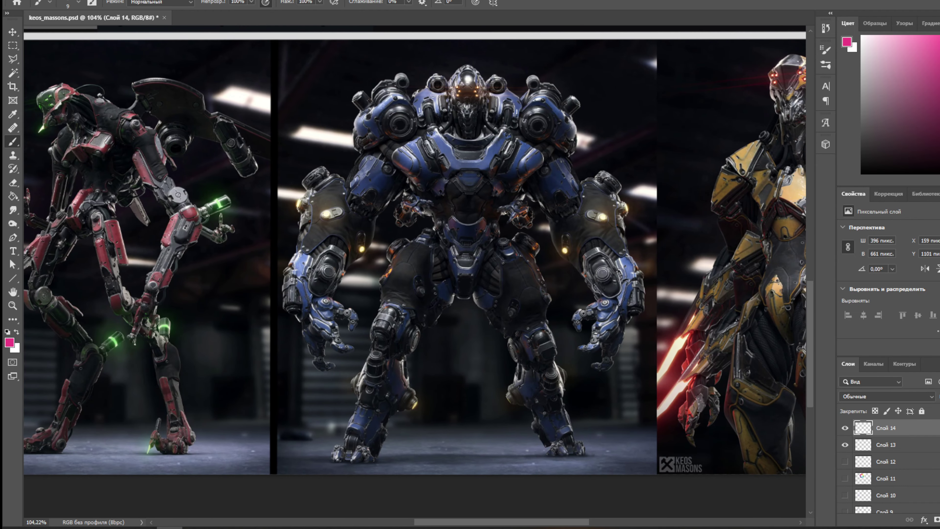
drag(459, 52, 462, 481)
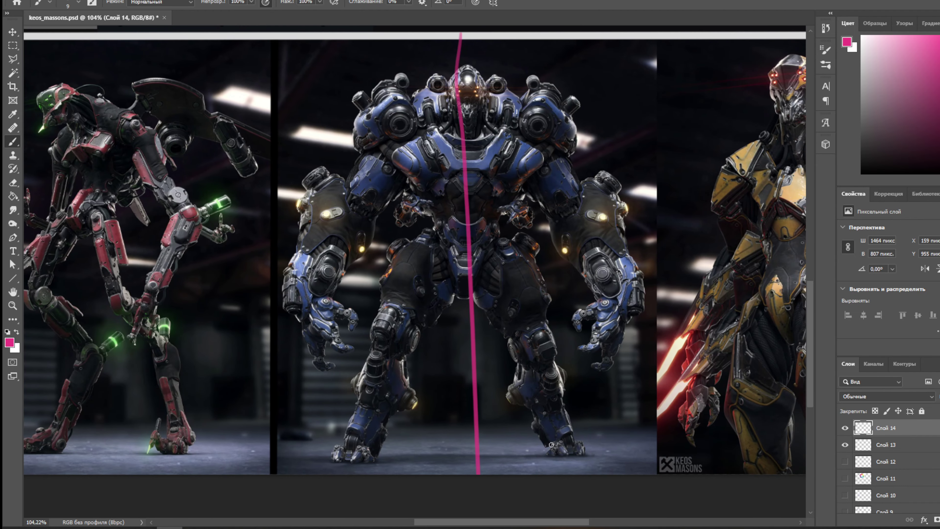
Try tracing the yellow wasp robot's outer forearm blade with pink lines and arching a loop over its shoulder.
drag(611, 322, 284, 296)
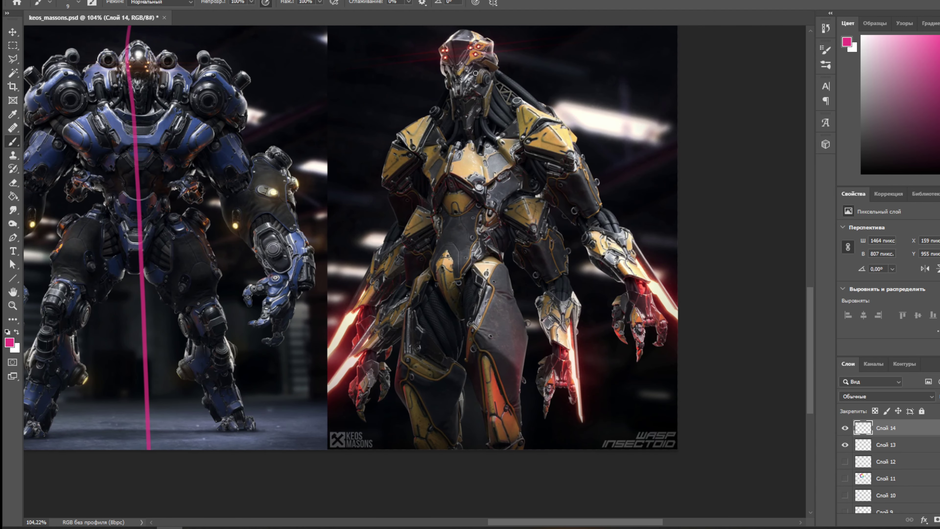
drag(573, 124, 562, 150)
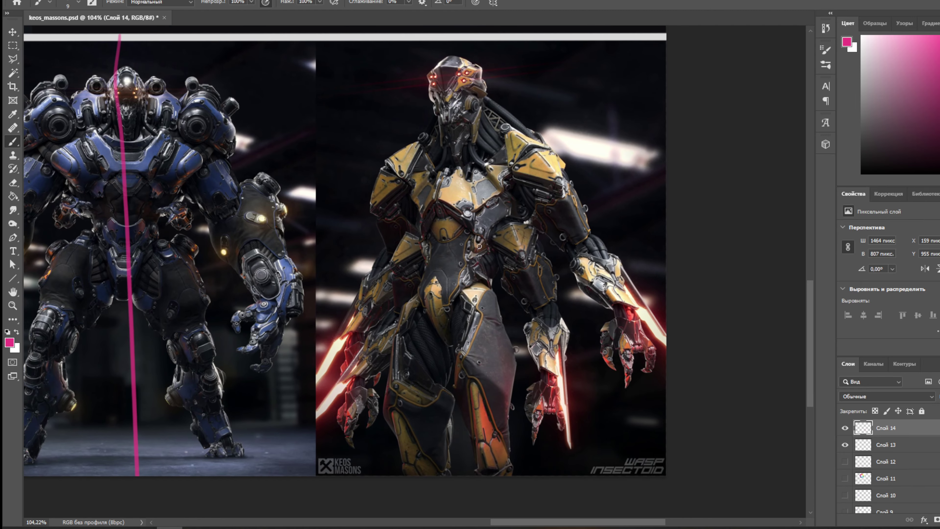
drag(438, 253, 441, 227)
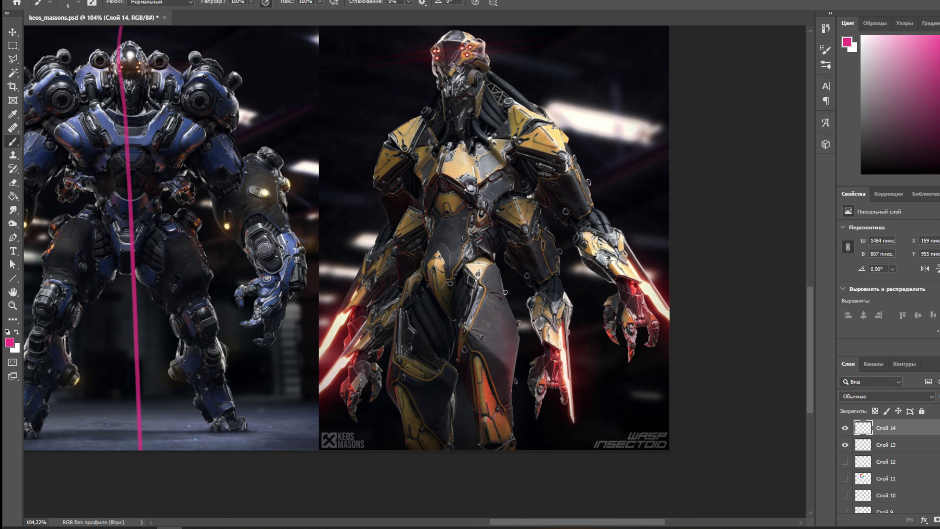
drag(352, 271, 312, 251)
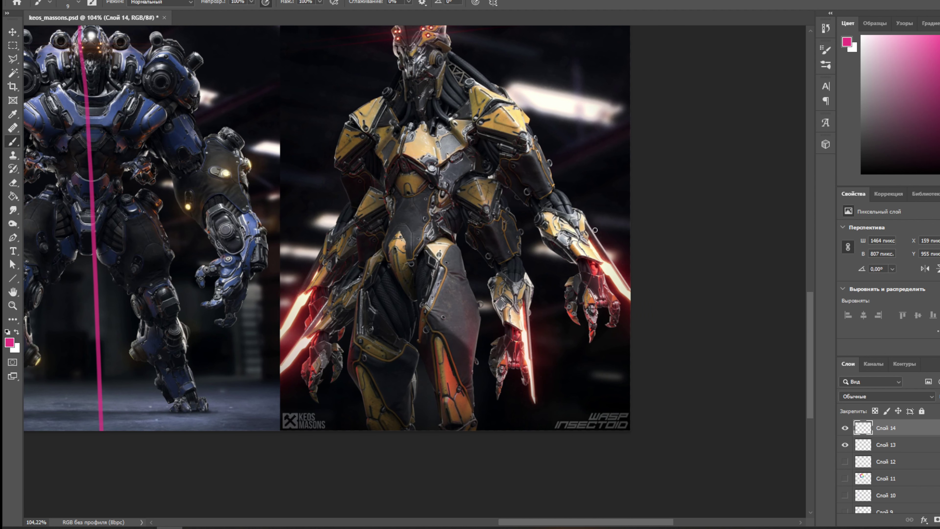
drag(587, 215, 711, 392)
drag(635, 335, 558, 196)
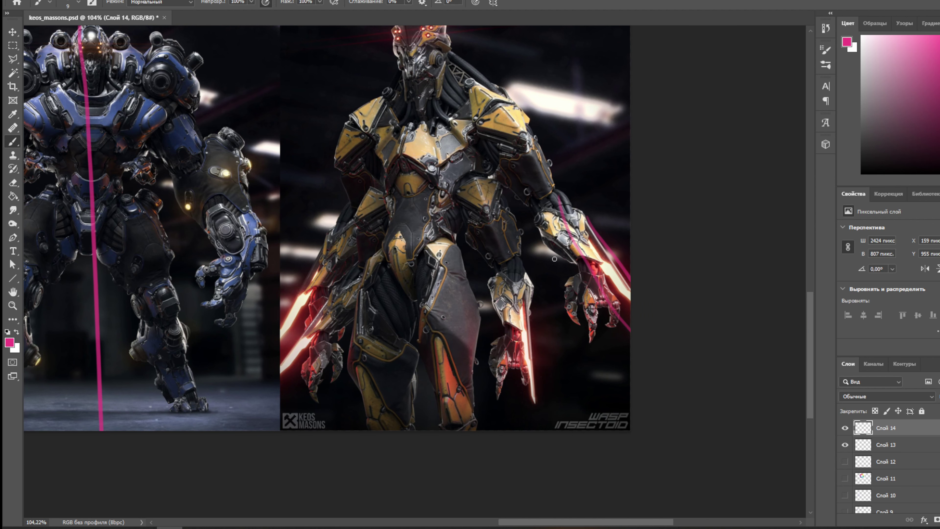
drag(533, 348, 629, 398)
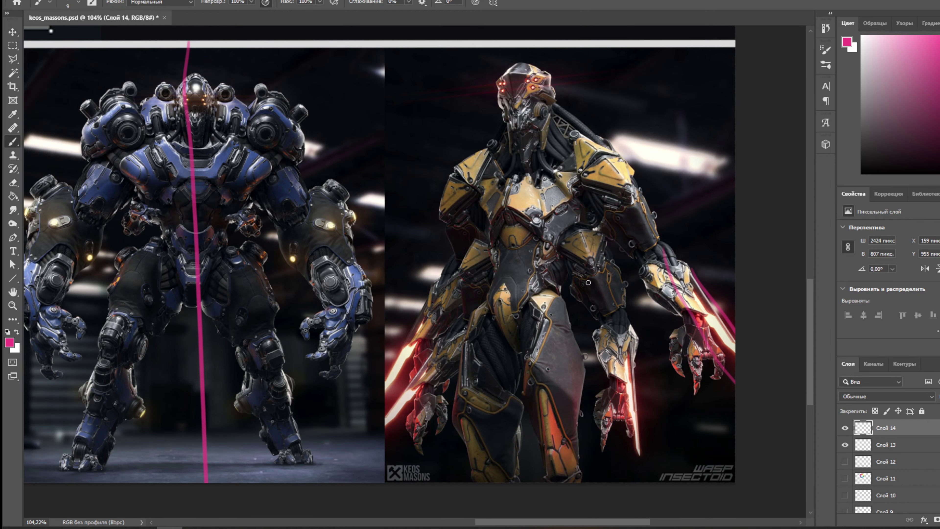
mouse_move(593, 133)
mouse_down()
mouse_move(654, 165)
mouse_move(581, 181)
mouse_up()
drag(549, 324, 710, 307)
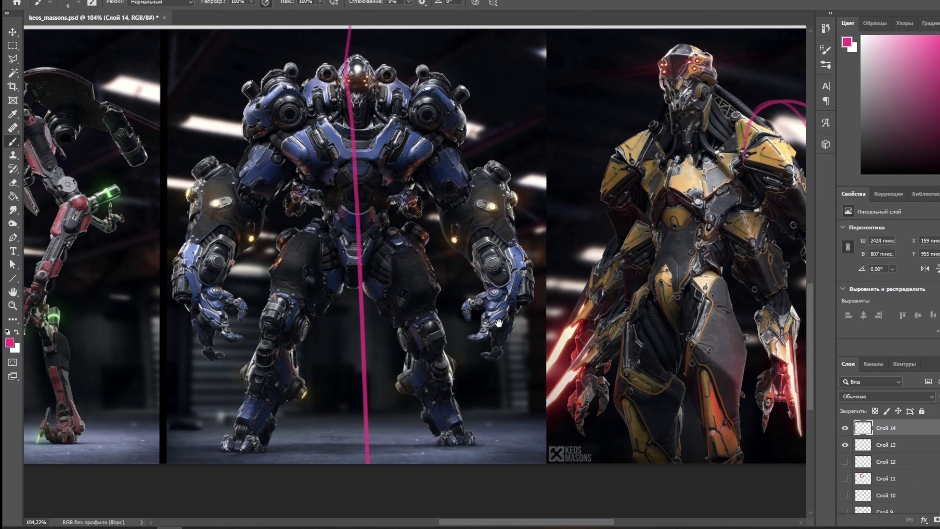
mouse_move(496, 324)
mouse_down()
mouse_move(700, 331)
mouse_move(596, 348)
mouse_move(355, 342)
mouse_up()
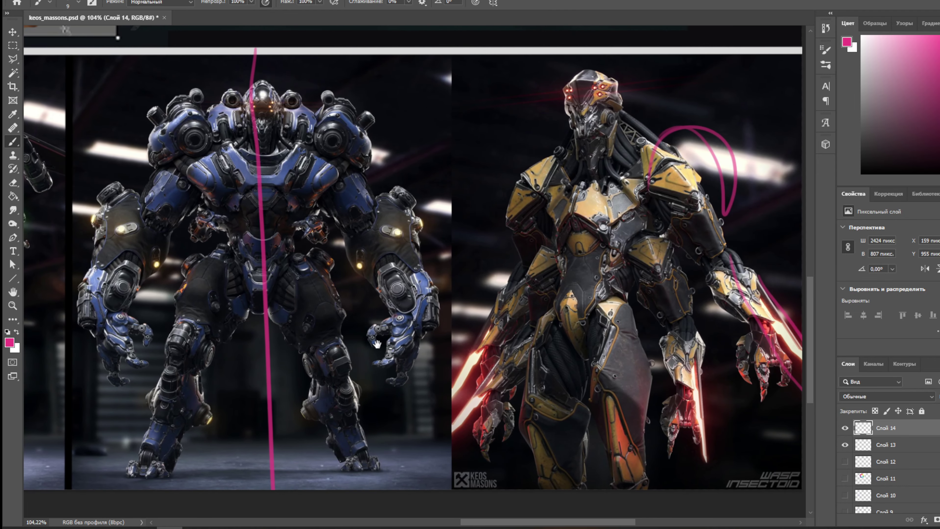
Hide the markup layers Слой 13 and Слой 14, and add a new empty layer above them.
drag(161, 308, 601, 264)
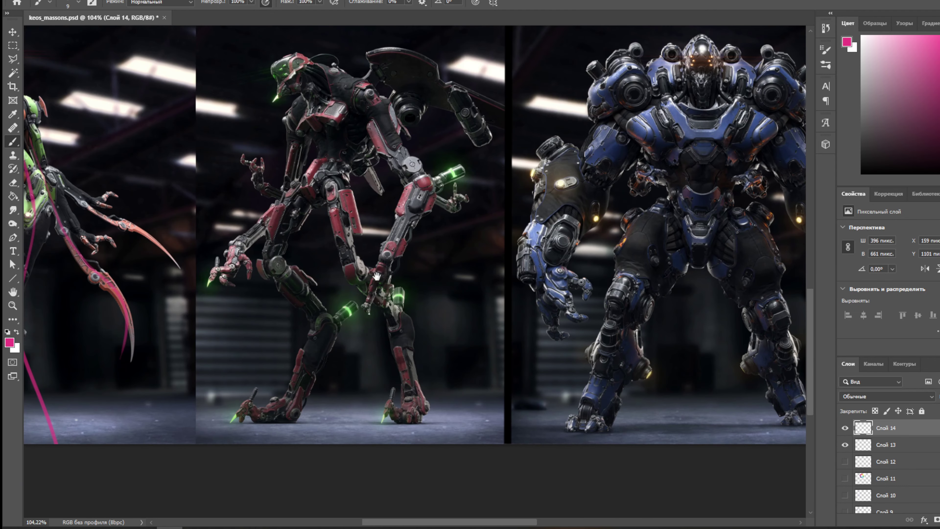
drag(376, 276, 436, 346)
drag(605, 341, 288, 330)
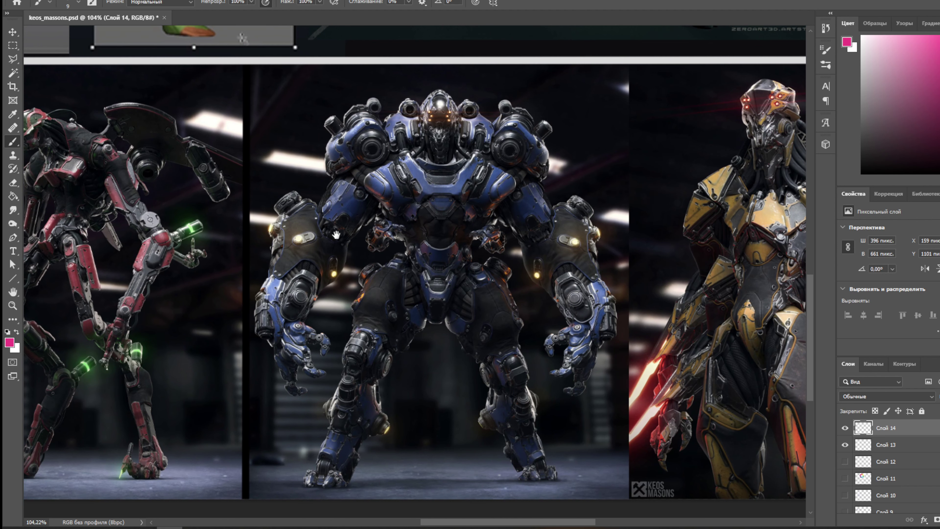
drag(339, 237, 860, 448)
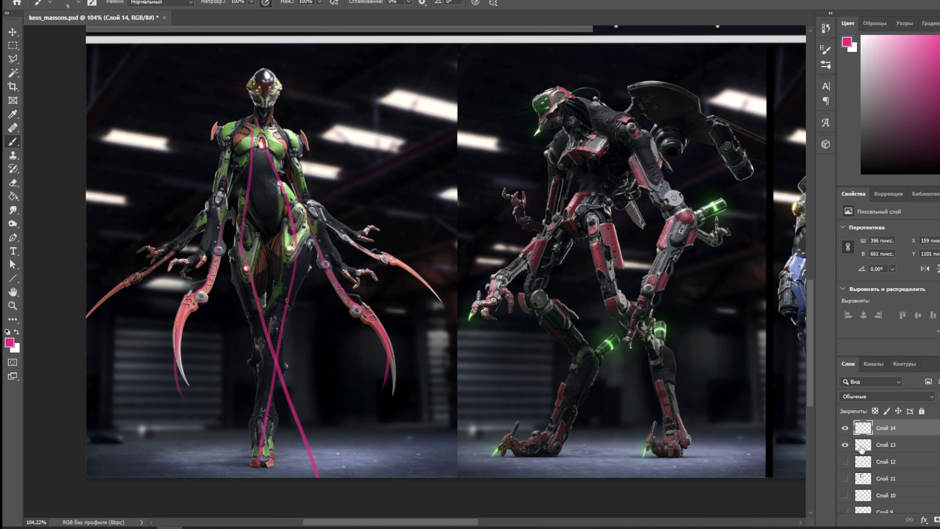
click(844, 444)
click(845, 429)
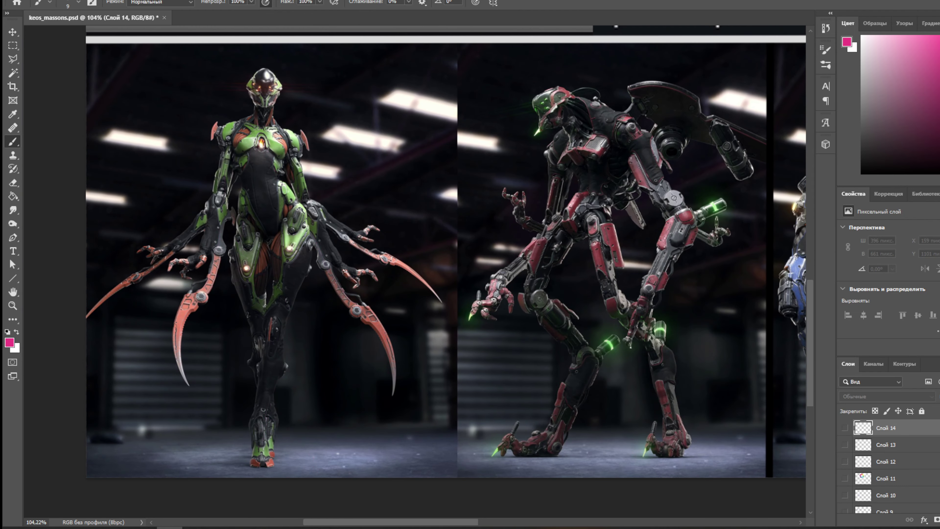
key(ctrl+shift+alt+n)
Try marking the green robot's glowing chest core, neck and two hip lights in pink.
drag(412, 234, 587, 242)
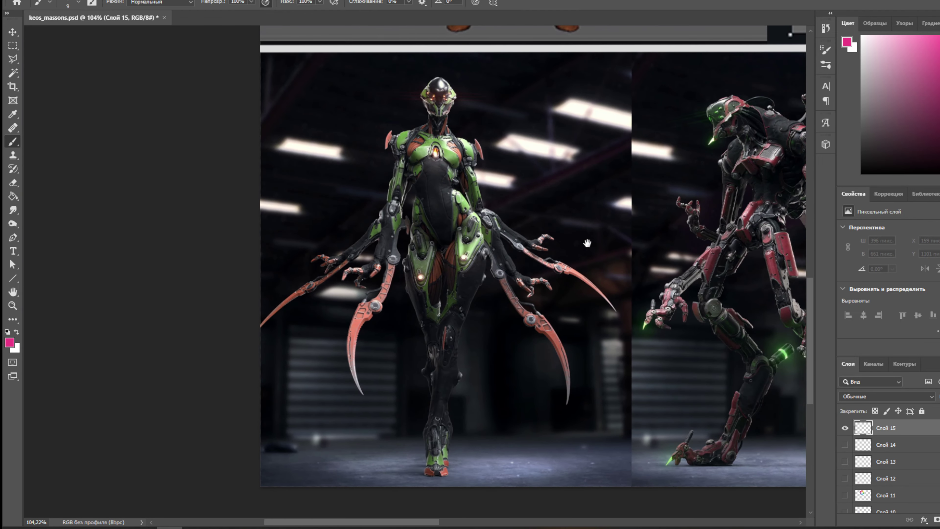
scroll(441, 181, up, 2)
drag(523, 138, 530, 193)
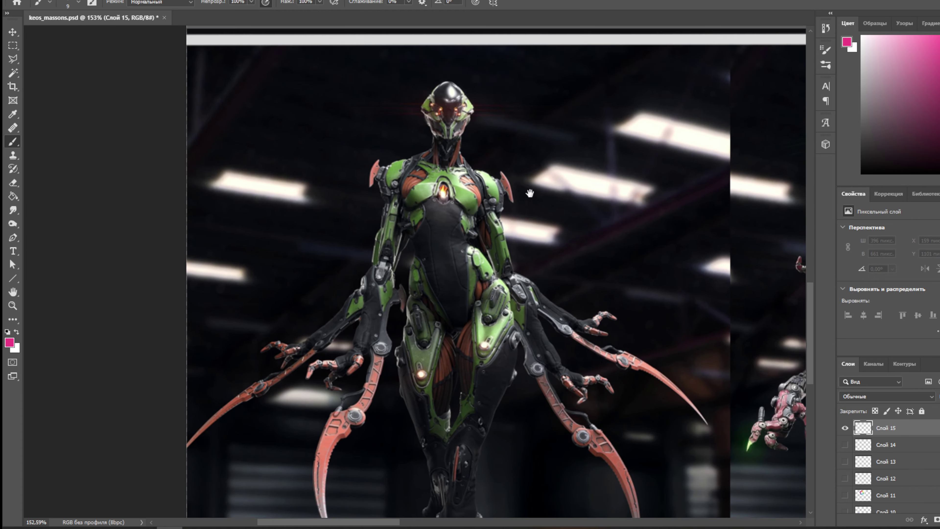
scroll(490, 246, down, 1)
mouse_move(544, 259)
mouse_down()
mouse_move(545, 238)
mouse_move(546, 247)
mouse_up()
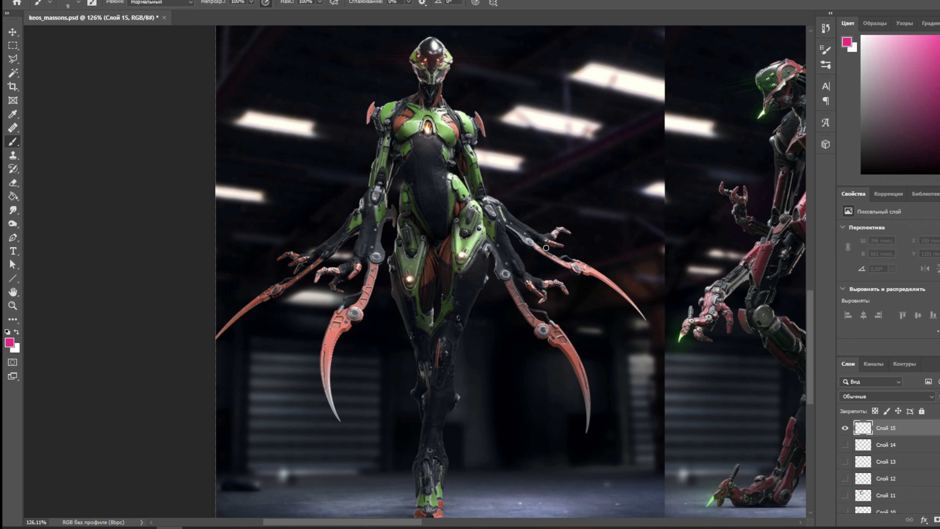
drag(430, 120, 422, 150)
mouse_move(427, 95)
mouse_down()
mouse_move(418, 104)
mouse_move(434, 108)
mouse_up()
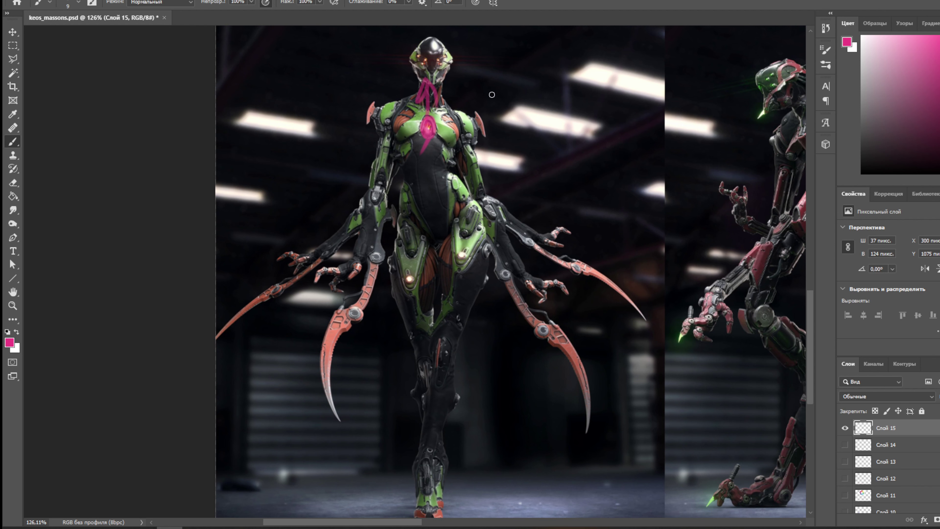
click(462, 259)
click(409, 282)
Try enclosing the whole green robot in a large pink loop, and undo the markup on its lights.
mouse_move(486, 169)
mouse_down()
mouse_move(279, 225)
mouse_move(624, 213)
mouse_move(269, 173)
mouse_up()
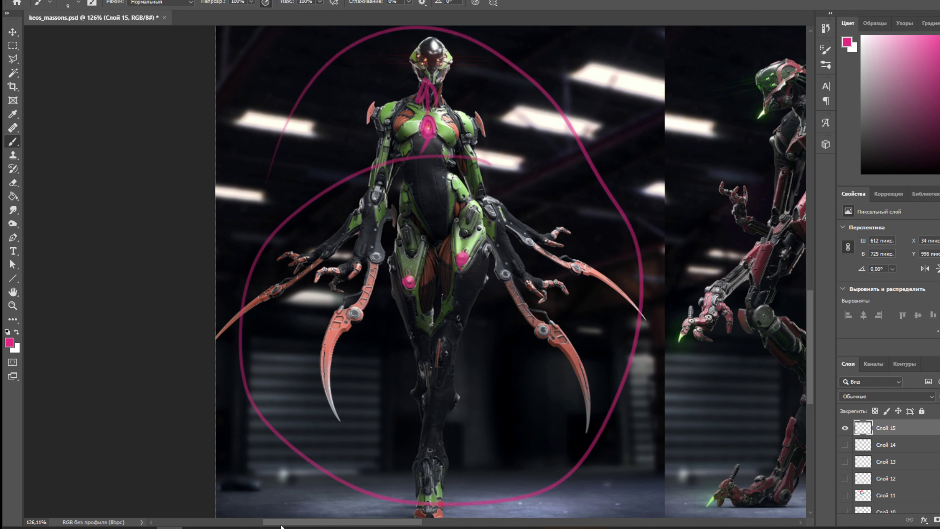
key(ctrl+z)
key(ctrl+z)
key(ctrl+z)
key(ctrl+z)
key(ctrl+z)
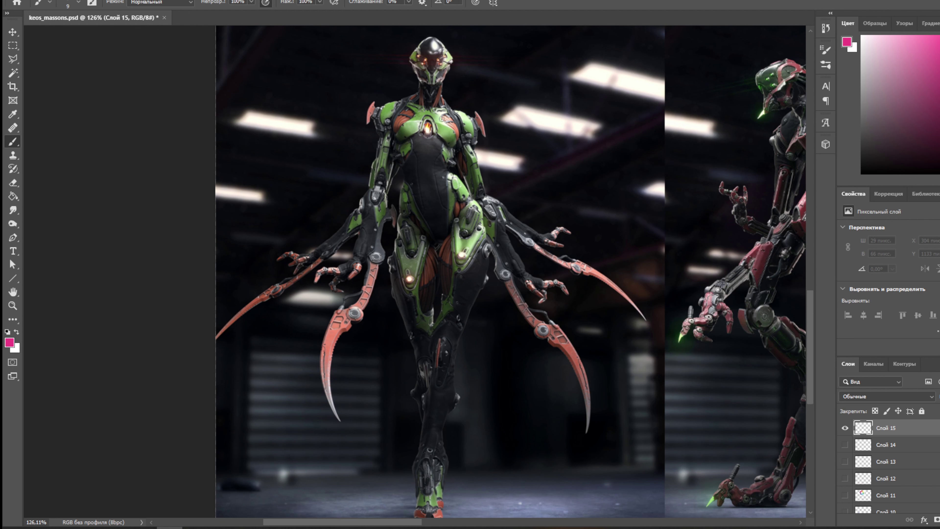
Try circling the green robot's chest core and sketching a pink zigzag curve beside its lower scythe arm.
drag(432, 121, 429, 128)
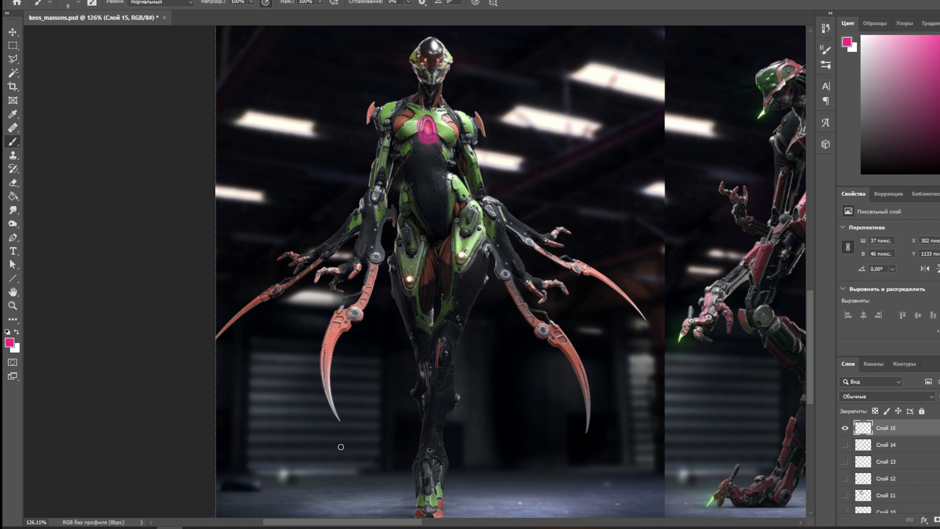
key(ctrl+z)
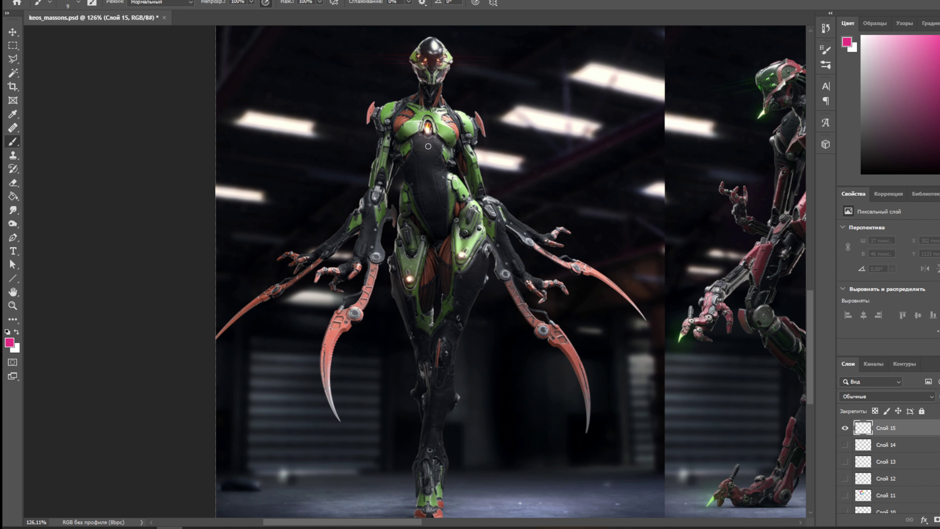
mouse_move(539, 74)
mouse_down()
mouse_move(533, 288)
mouse_move(585, 275)
mouse_up()
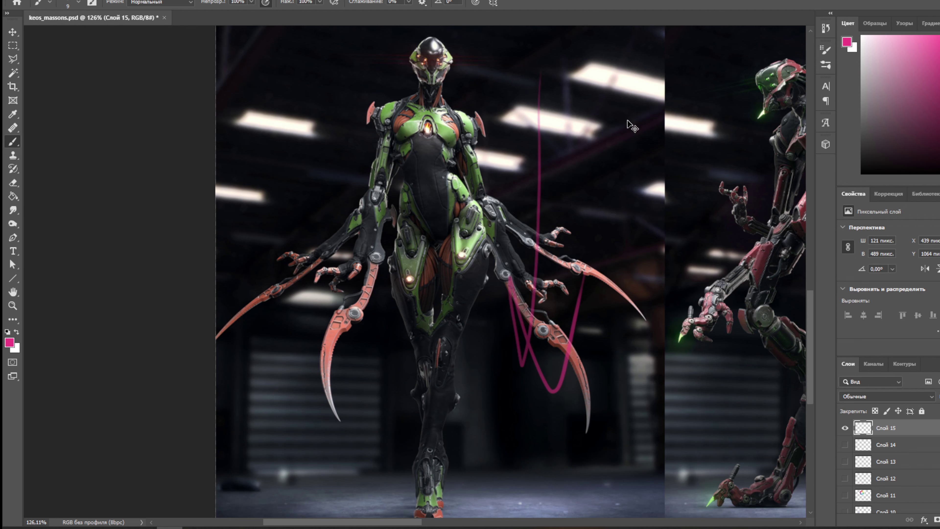
key(ctrl+z)
Try circling the red robot's head, glowing green elbow cylinder and knee light in pink, and undo the circles.
scroll(460, 214, down, 3)
drag(575, 177, 283, 147)
scroll(503, 166, up, 1)
scroll(504, 165, up, 2)
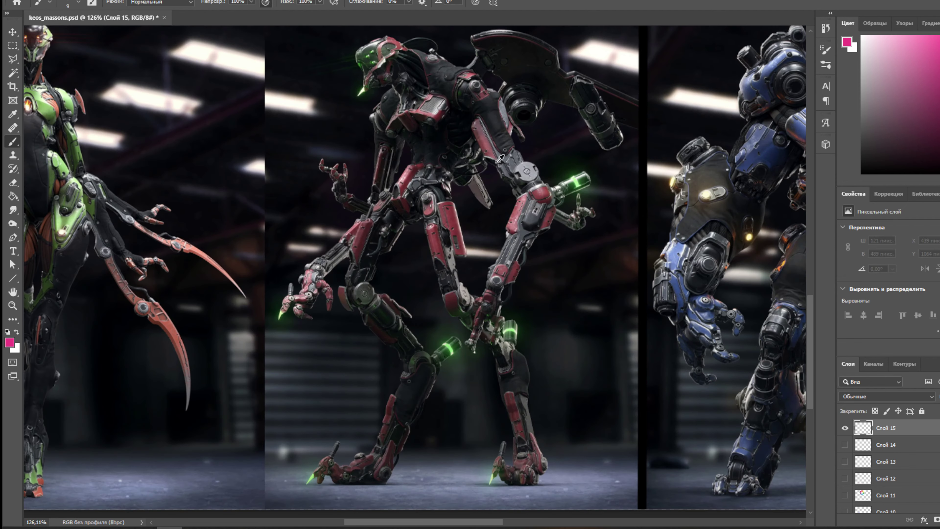
drag(495, 156, 483, 173)
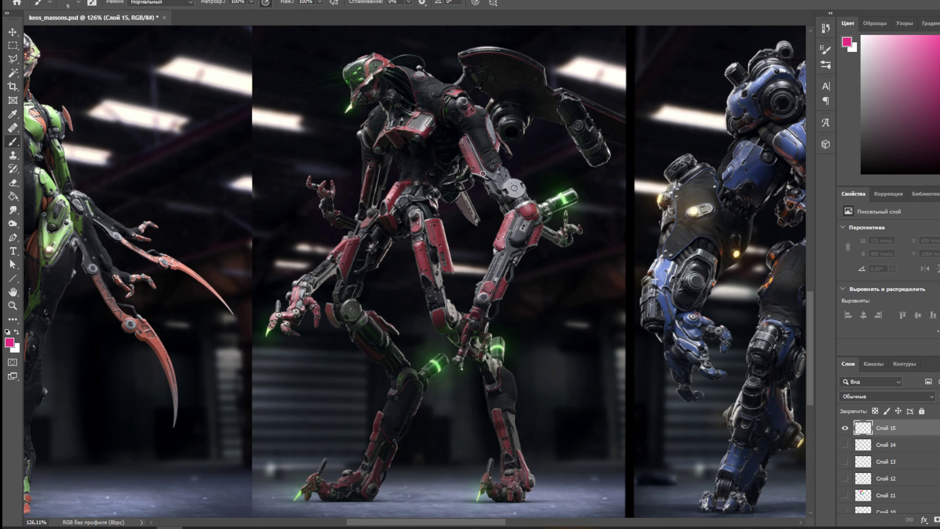
mouse_move(381, 88)
mouse_down()
mouse_move(361, 48)
mouse_move(414, 70)
mouse_up()
mouse_move(574, 193)
mouse_down()
mouse_move(551, 186)
mouse_move(544, 203)
mouse_up()
drag(516, 338, 477, 371)
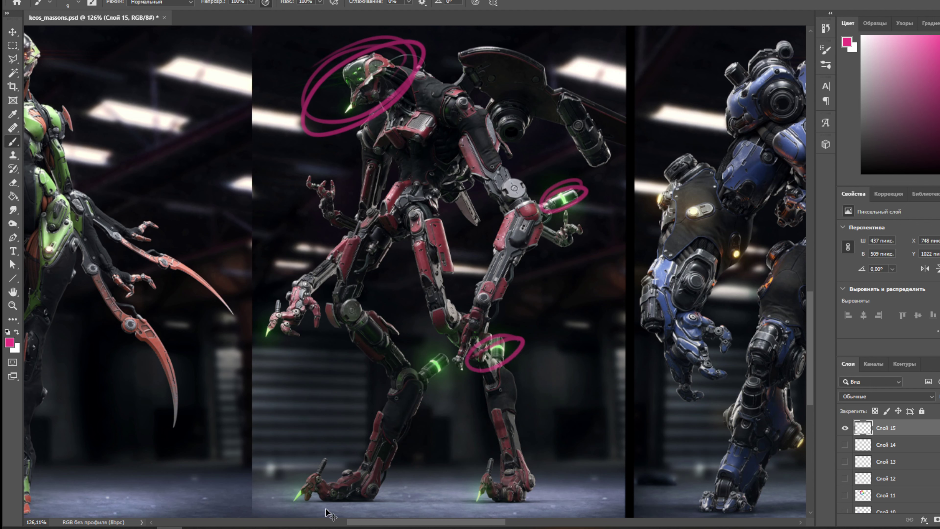
key(ctrl+z)
key(ctrl+z)
key(ctrl+z)
Try circling the red robot's green-lit elbow, knee, both feet and lower hand with larger pink loops.
mouse_move(573, 191)
mouse_down()
mouse_move(537, 204)
mouse_move(566, 211)
mouse_up()
mouse_move(519, 324)
mouse_down()
mouse_move(533, 358)
mouse_move(537, 331)
mouse_up()
mouse_move(342, 450)
mouse_down()
mouse_move(285, 493)
mouse_move(307, 445)
mouse_up()
drag(513, 468, 481, 498)
drag(303, 294, 322, 300)
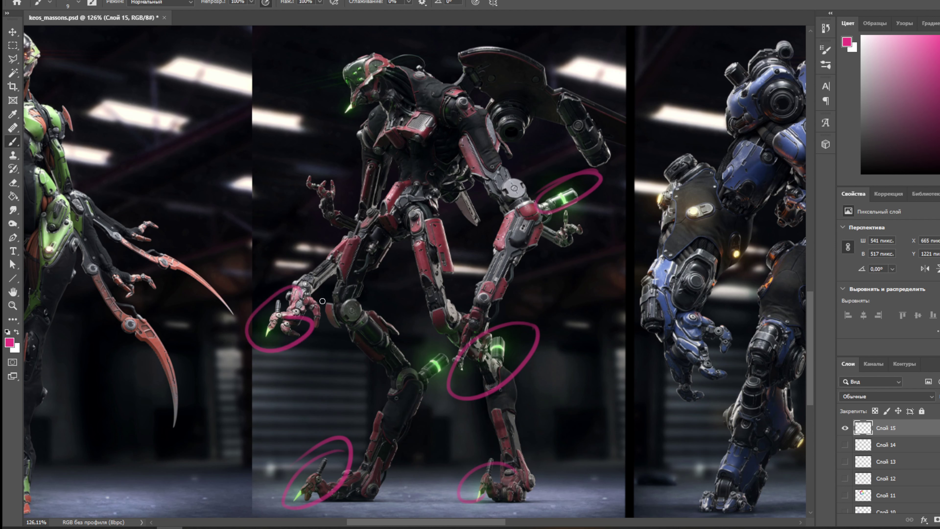
Try drawing a long pink arrow from the red robot's thigh up to its head, and undo all its markup.
mouse_move(381, 350)
mouse_down()
mouse_move(406, 267)
mouse_move(366, 150)
mouse_move(436, 155)
mouse_up()
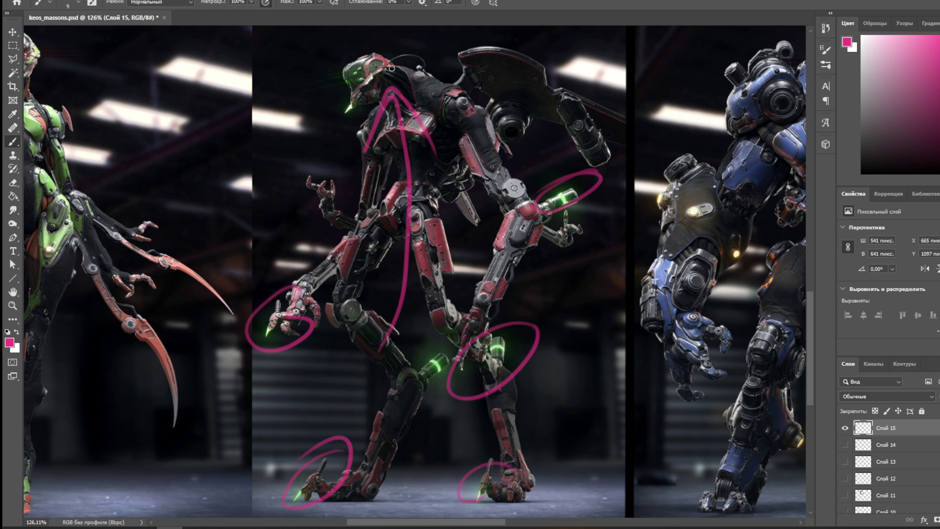
mouse_move(420, 41)
mouse_down()
mouse_move(361, 241)
mouse_move(415, 42)
mouse_move(378, 56)
mouse_up()
key(ctrl+z)
key(ctrl+z)
key(ctrl+z)
key(ctrl+z)
key(ctrl+z)
key(ctrl+z)
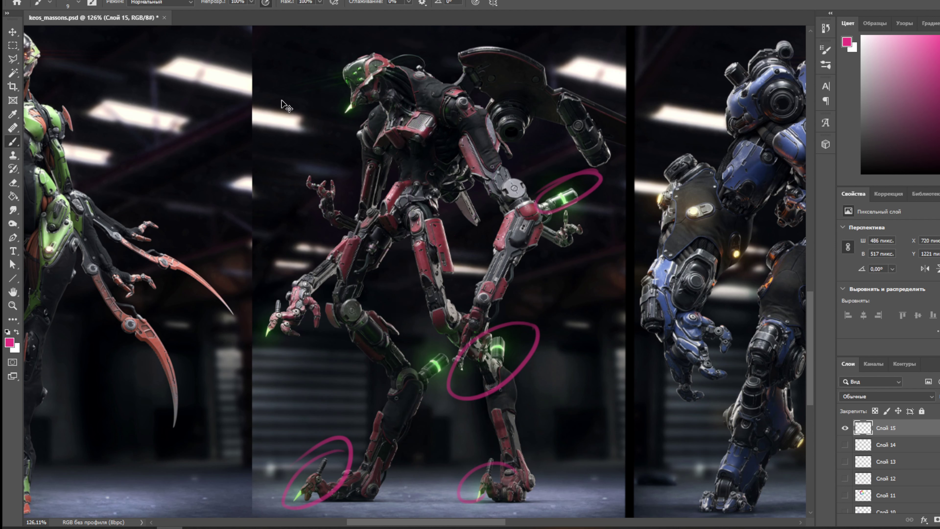
key(ctrl+z)
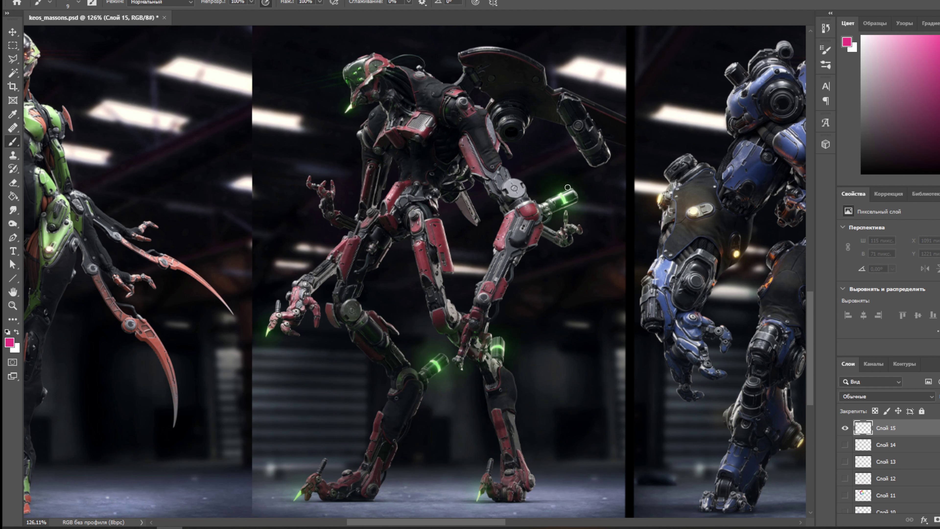
Try enclosing the red robot's head area and lower body in separate hatched pink loops, and undo them.
mouse_move(583, 169)
mouse_down()
mouse_move(433, 164)
mouse_move(370, 503)
mouse_move(416, 163)
mouse_up()
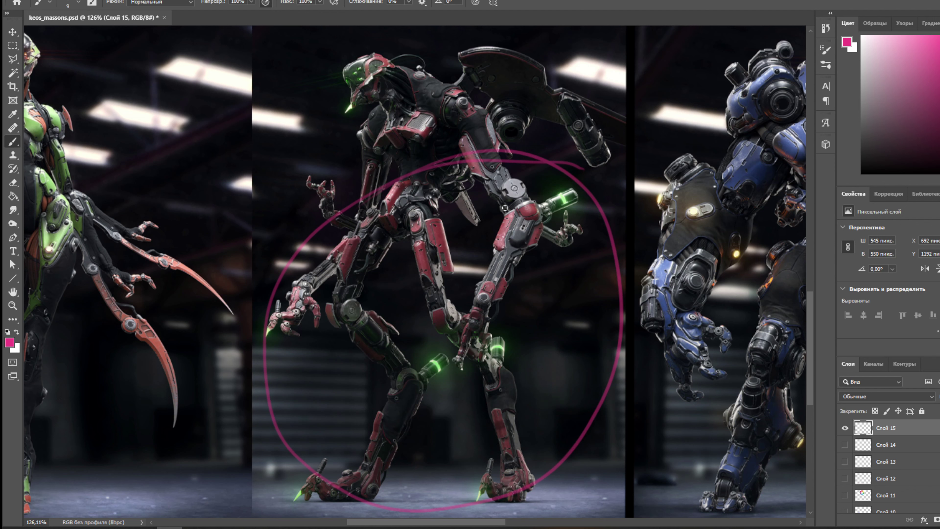
key(ctrl+z)
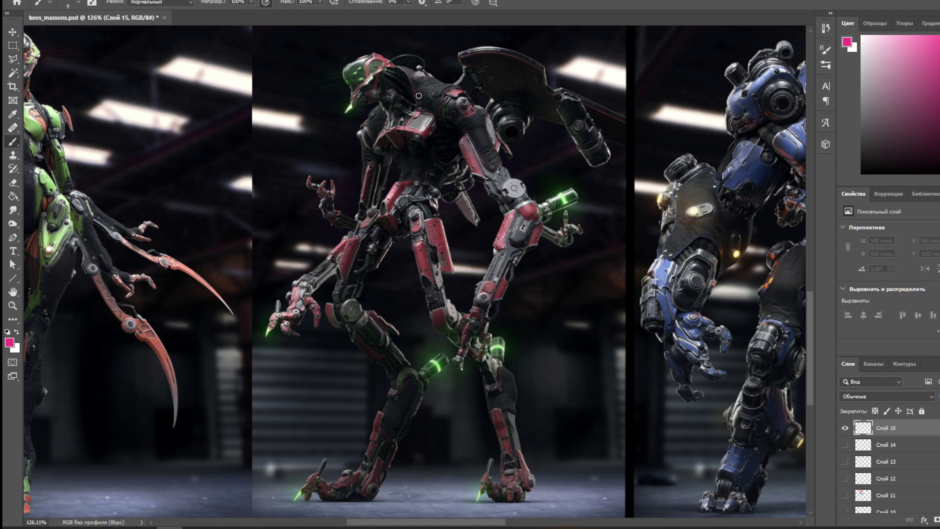
mouse_move(444, 36)
mouse_down()
mouse_move(338, 50)
mouse_move(348, 158)
mouse_move(491, 80)
mouse_move(346, 37)
mouse_move(298, 140)
mouse_move(472, 100)
mouse_move(369, 34)
mouse_move(290, 128)
mouse_up()
mouse_move(354, 101)
mouse_down()
mouse_move(286, 121)
mouse_move(295, 135)
mouse_move(388, 122)
mouse_move(391, 141)
mouse_move(419, 137)
mouse_up()
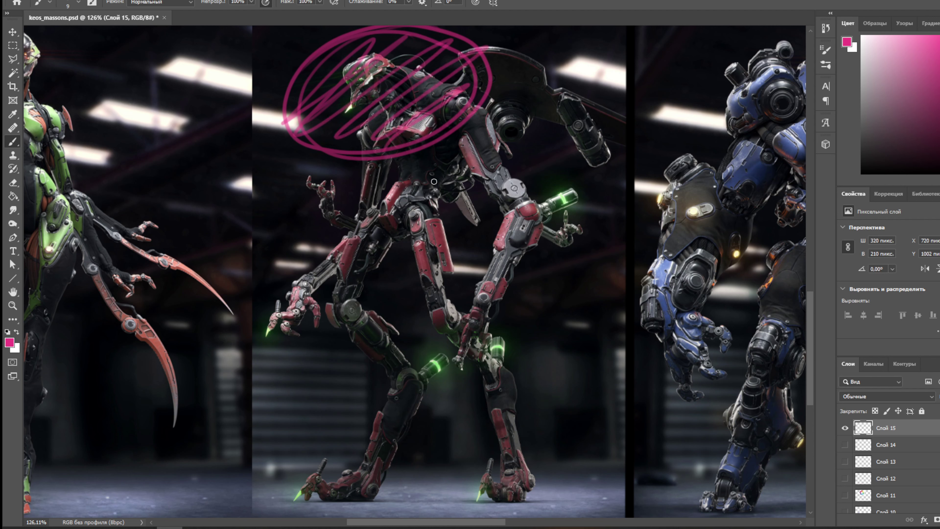
mouse_move(332, 170)
mouse_down()
mouse_move(271, 335)
mouse_move(331, 490)
mouse_move(572, 450)
mouse_move(486, 137)
mouse_move(348, 183)
mouse_up()
mouse_move(423, 167)
mouse_down()
mouse_move(489, 185)
mouse_move(370, 407)
mouse_move(634, 232)
mouse_move(473, 473)
mouse_up()
mouse_move(427, 527)
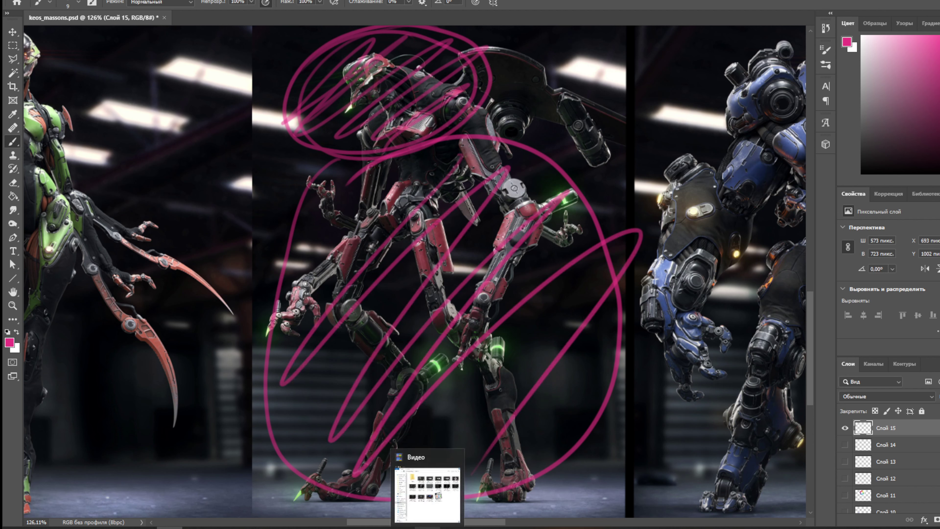
key(ctrl+z)
key(ctrl+z)
key(ctrl+z)
key(ctrl+z)
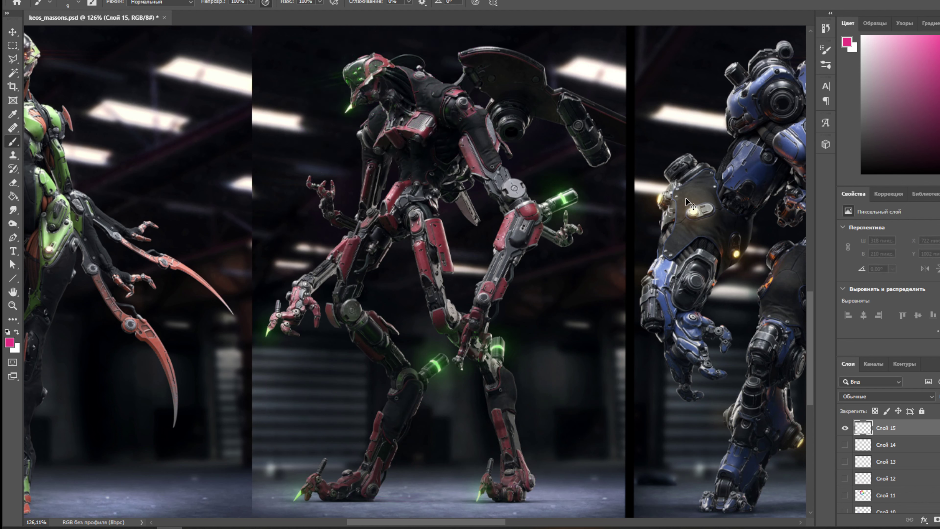
Try circling the blue robot's glowing head in pink, and undo the circle.
drag(578, 240, 242, 290)
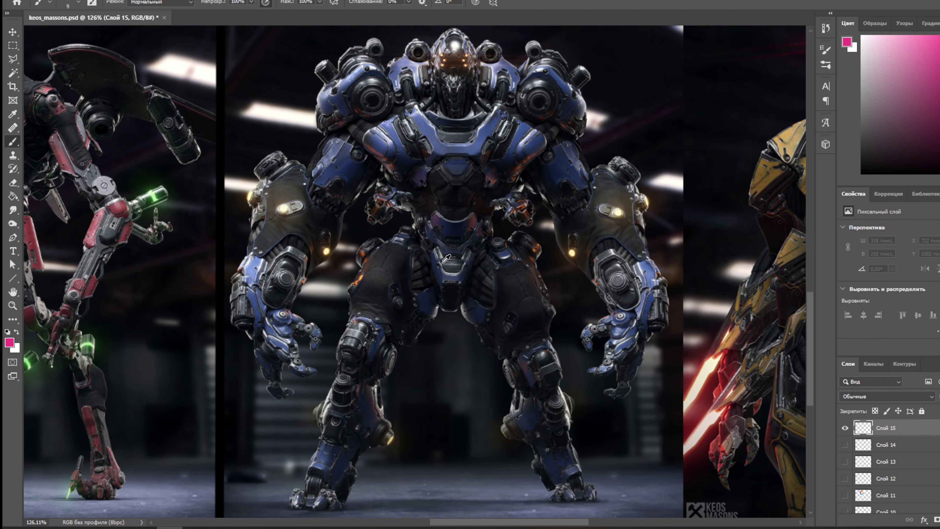
scroll(447, 258, down, 1)
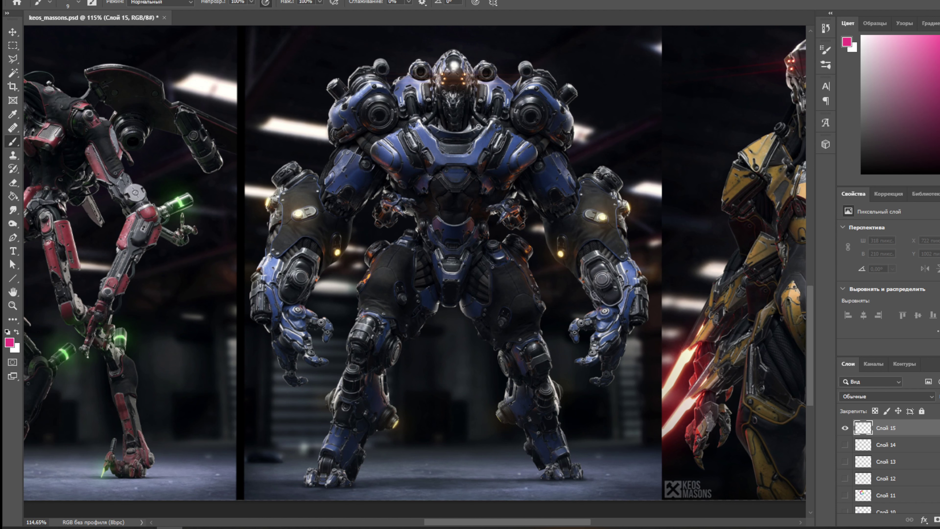
mouse_move(500, 59)
mouse_down()
mouse_move(417, 84)
mouse_move(481, 91)
mouse_move(461, 58)
mouse_move(438, 86)
mouse_move(463, 63)
mouse_move(446, 78)
mouse_up()
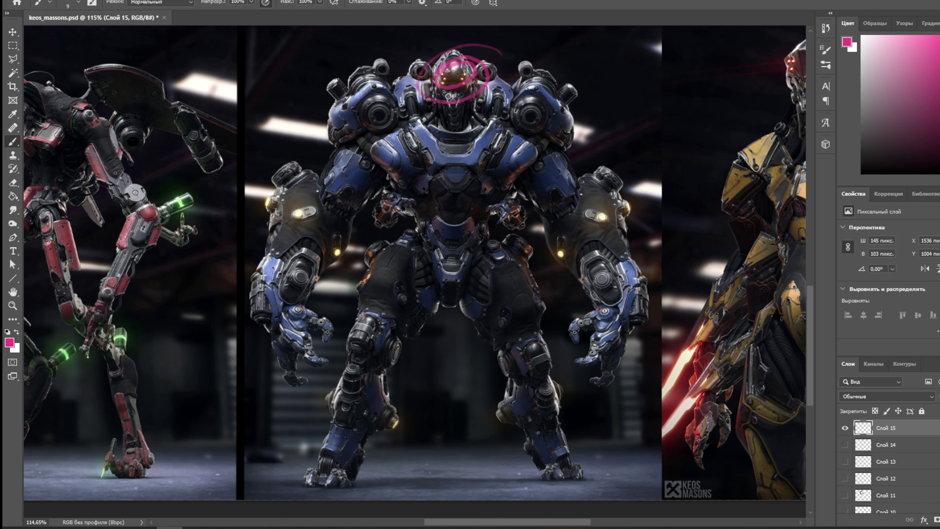
key(ctrl+z)
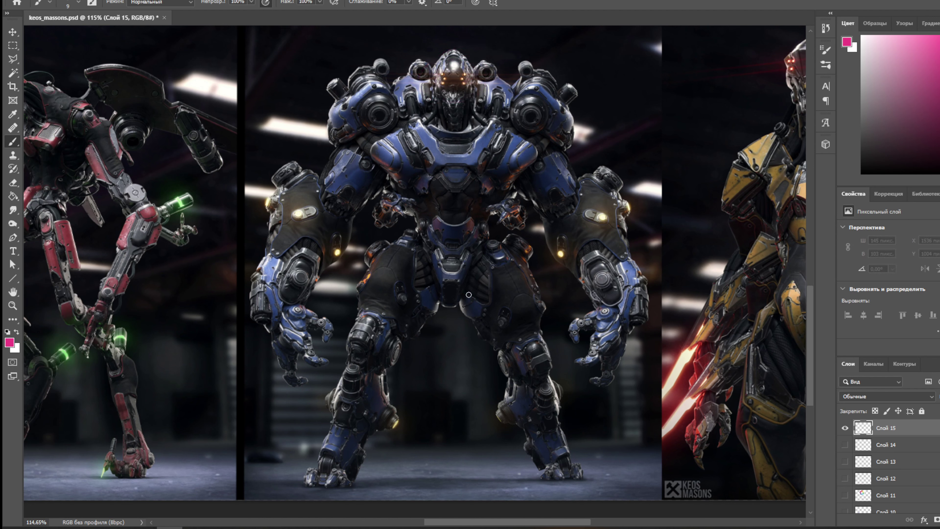
Try outlining the blue robot's upper body with a pink inverted teardrop and linking it to marked forearm lights.
mouse_move(452, 307)
mouse_down()
mouse_move(584, 74)
mouse_move(331, 85)
mouse_move(422, 294)
mouse_move(552, 178)
mouse_move(571, 131)
mouse_up()
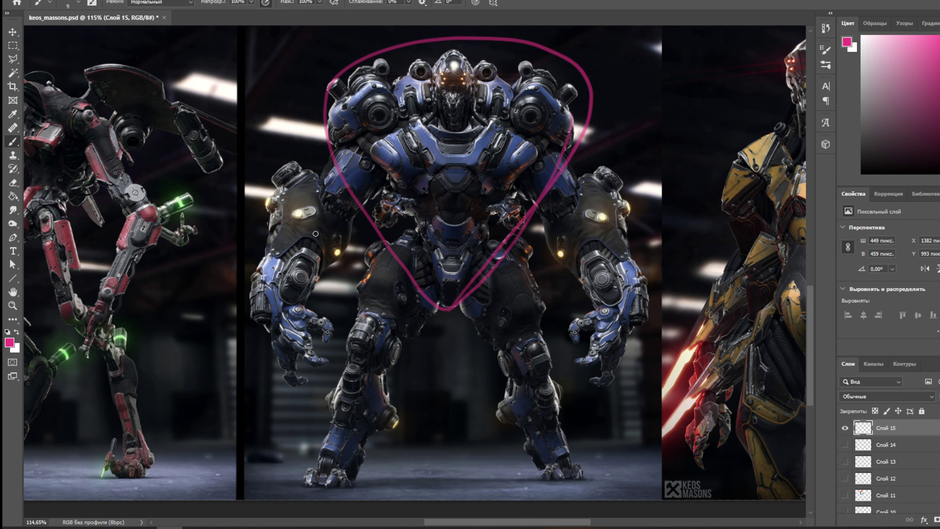
click(261, 202)
click(297, 216)
drag(412, 192, 282, 216)
drag(321, 204, 340, 226)
drag(526, 200, 640, 216)
drag(624, 192, 614, 215)
mouse_move(309, 193)
mouse_down()
mouse_move(288, 220)
mouse_move(340, 241)
mouse_up()
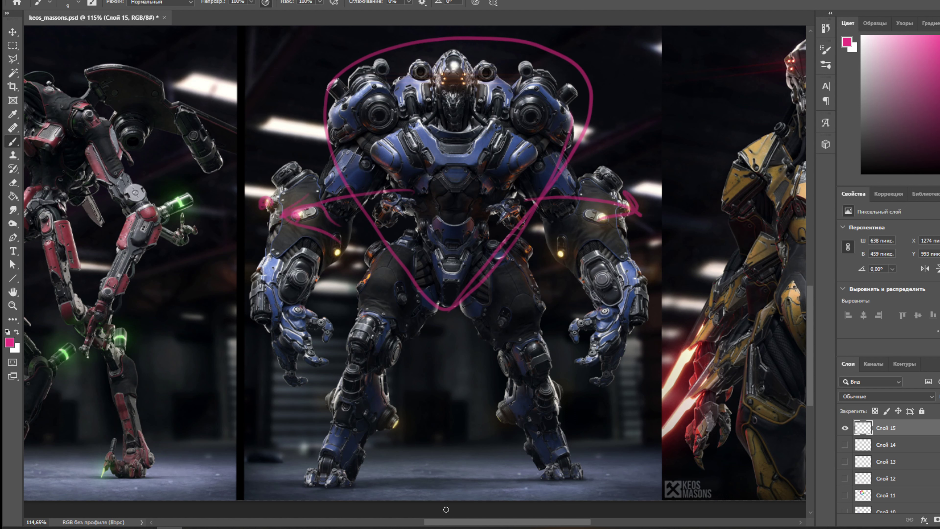
Try adding diagonal pink strokes on the blue robot's forearms and hatching its torso, and undo all its markup.
drag(639, 196, 540, 273)
mouse_move(264, 190)
mouse_down()
mouse_move(334, 272)
mouse_move(354, 277)
mouse_up()
mouse_move(576, 103)
mouse_down()
mouse_move(370, 40)
mouse_move(407, 68)
mouse_move(518, 56)
mouse_move(430, 266)
mouse_move(450, 318)
mouse_up()
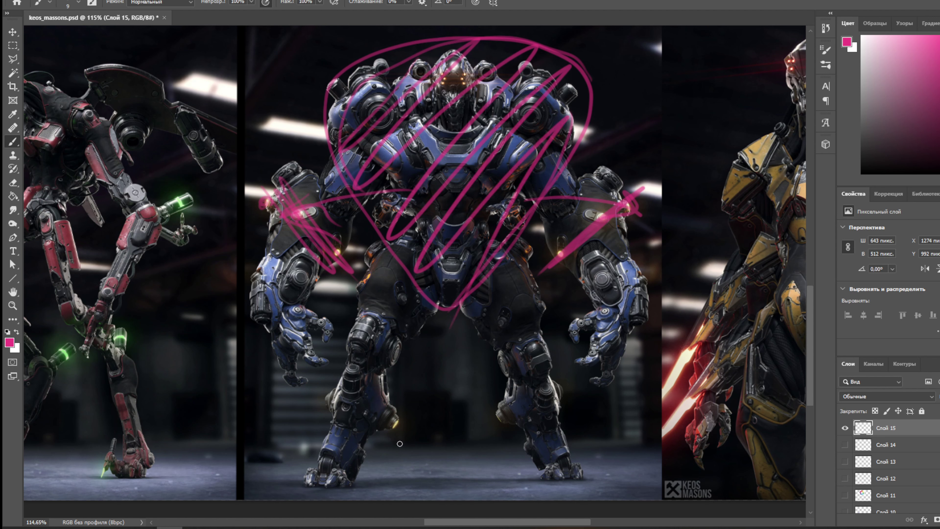
key(ctrl+z)
key(ctrl+z)
key(ctrl+z)
key(ctrl+z)
key(ctrl+z)
key(ctrl+z)
key(ctrl+z)
key(ctrl+z)
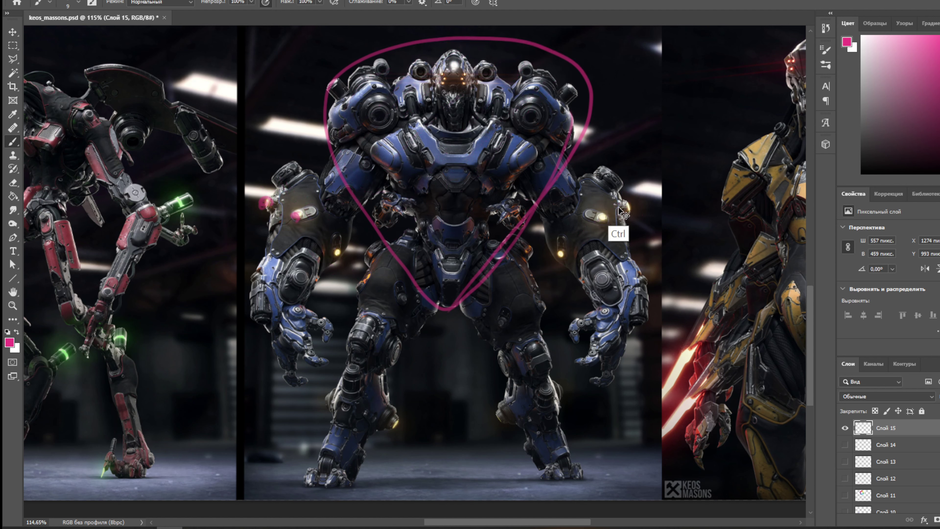
key(ctrl+z)
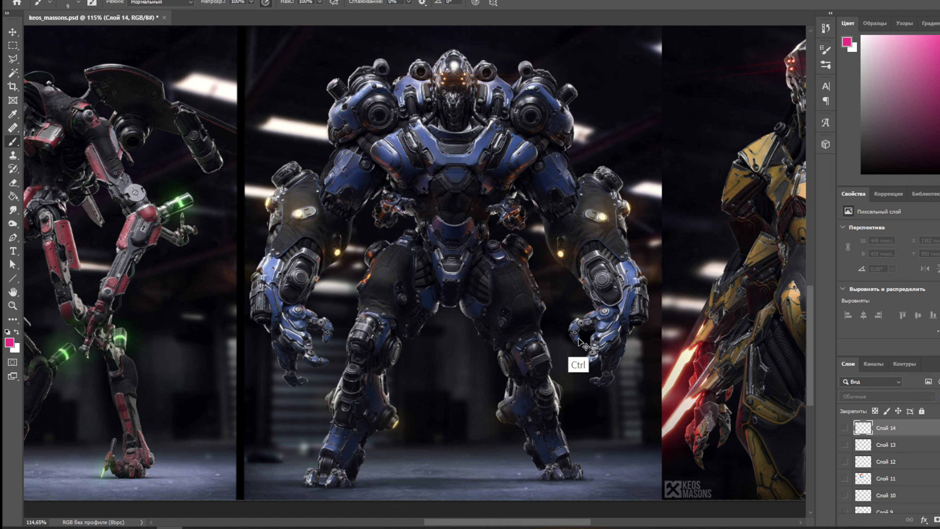
Add a new empty layer above Слой 14 and try circling the yellow robot's glowing red arm blades in pink.
drag(694, 318, 336, 361)
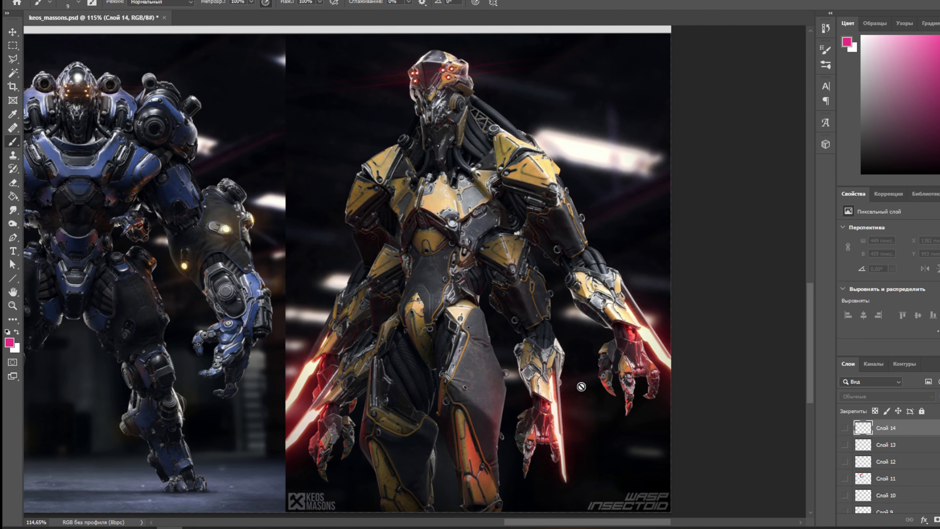
key(ctrl+shift+alt+n)
drag(610, 257, 616, 361)
drag(533, 371, 555, 362)
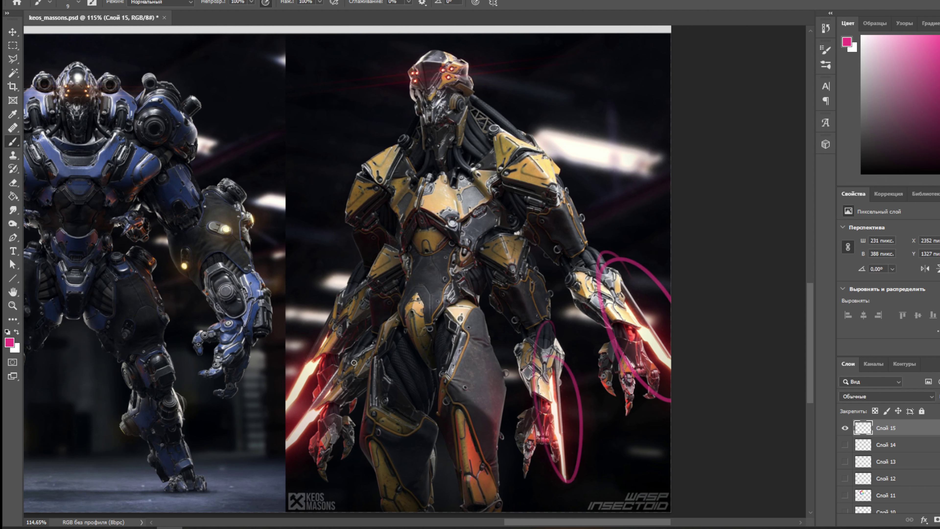
mouse_move(330, 310)
mouse_down()
mouse_move(337, 397)
mouse_move(339, 315)
mouse_up()
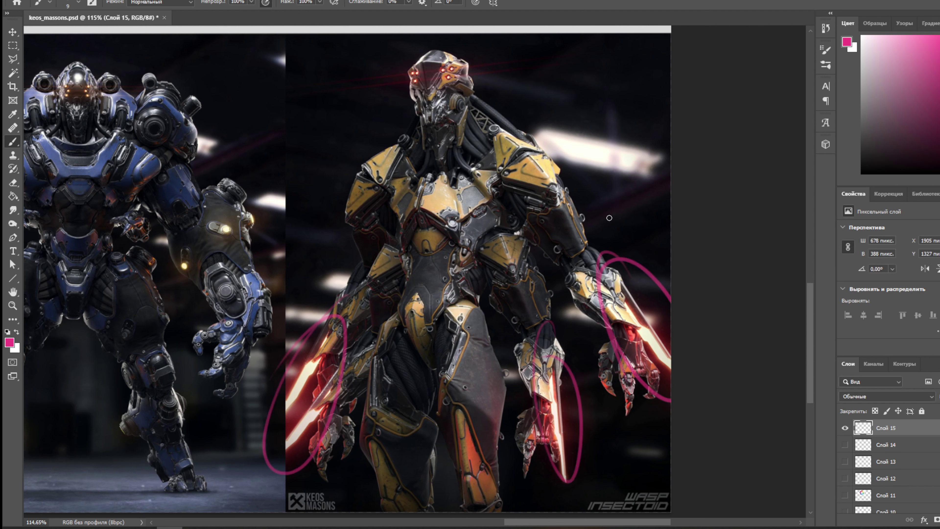
Try sweeping pink lines between the yellow robot's blades, shoulders and head, and undo all its markup.
mouse_move(656, 200)
mouse_down()
mouse_move(634, 329)
mouse_move(592, 400)
mouse_move(529, 456)
mouse_move(327, 470)
mouse_move(428, 324)
mouse_move(461, 246)
mouse_move(438, 56)
mouse_move(422, 74)
mouse_move(344, 463)
mouse_move(244, 478)
mouse_up()
drag(398, 401, 489, 202)
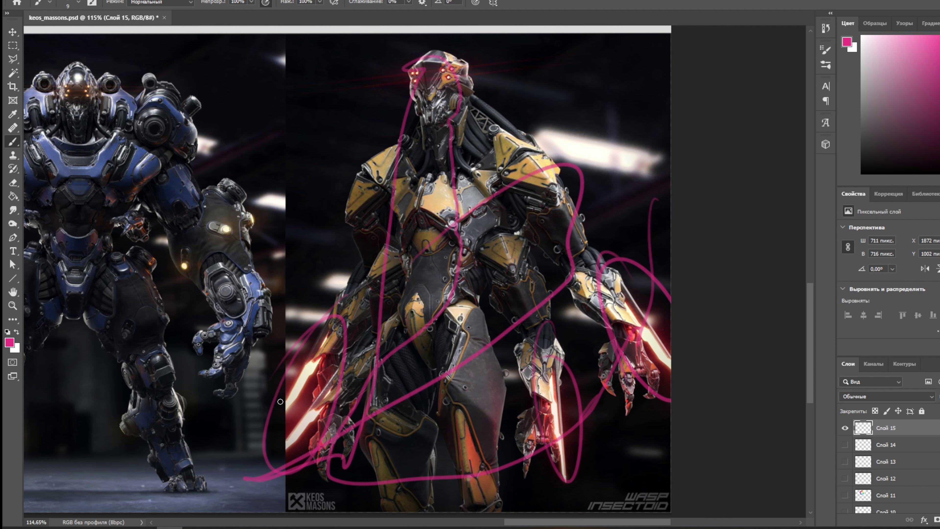
key(ctrl+z)
key(ctrl+z)
key(ctrl+z)
key(ctrl+z)
key(ctrl+z)
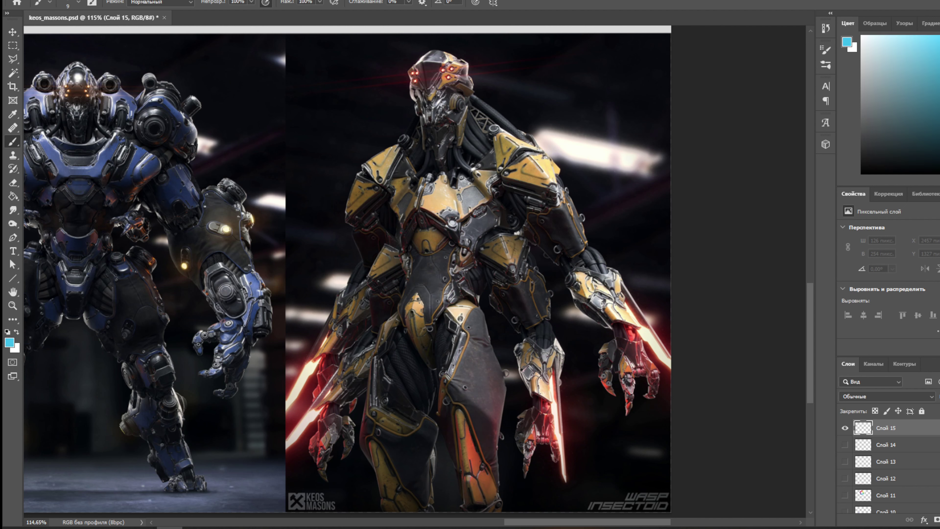
Show the layer Слой 11 with the color wheel above the robot designs.
scroll(523, 222, down, 5)
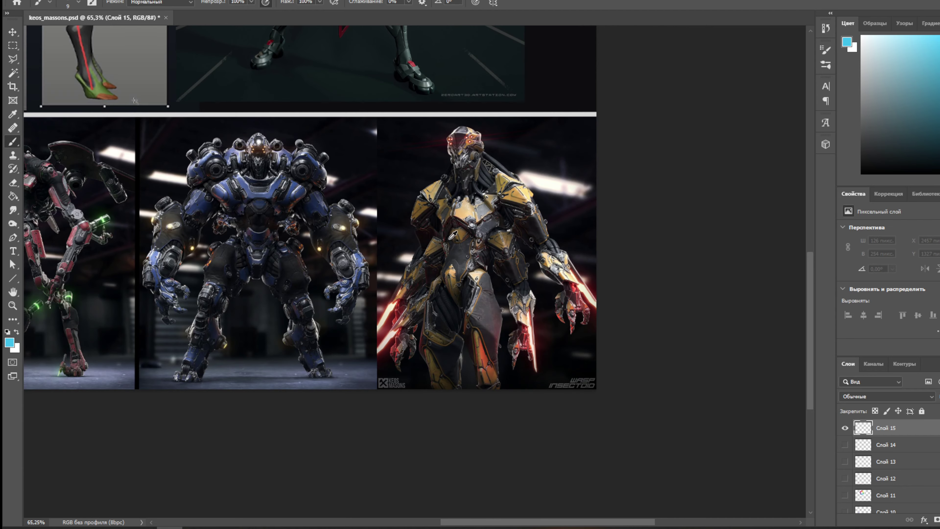
drag(300, 138, 537, 277)
scroll(901, 493, down, 2)
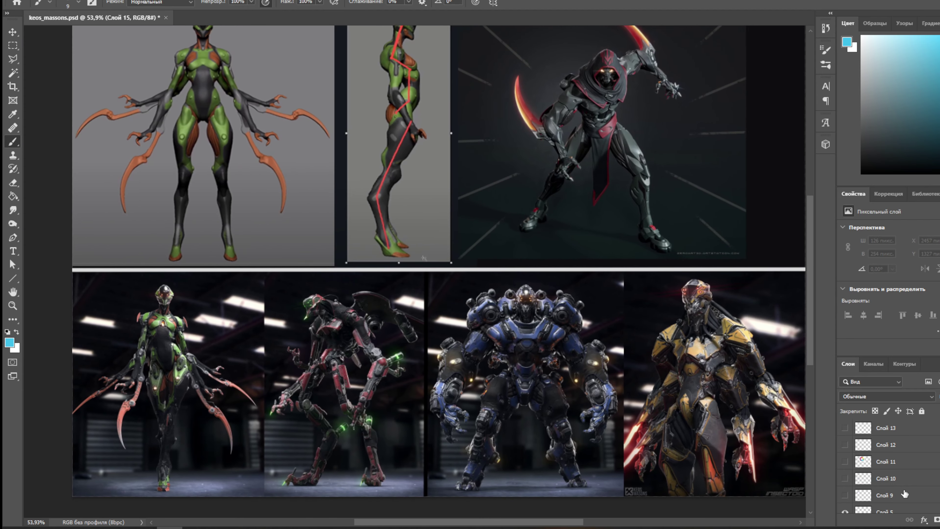
click(844, 462)
scroll(420, 95, up, 1)
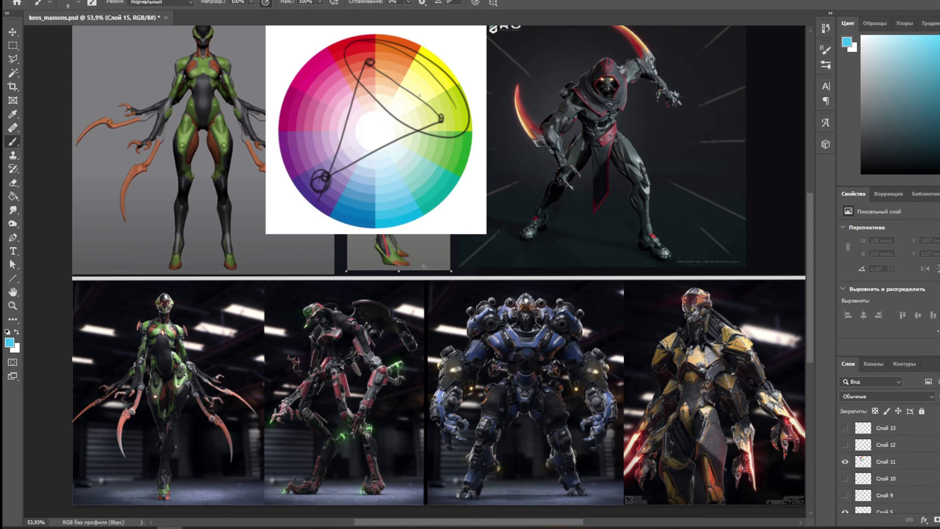
Draw light-blue lines across the color wheel linking yellow with violet, magenta and cyan.
drag(428, 74, 331, 187)
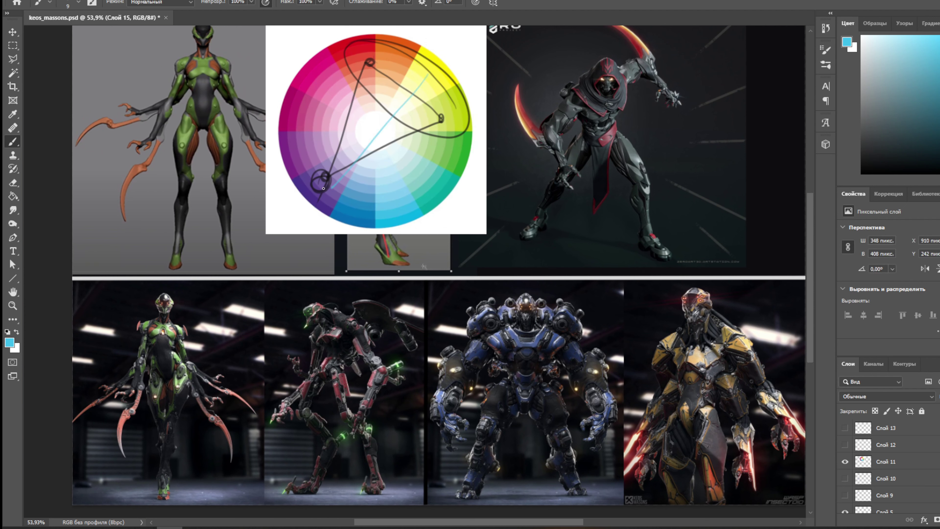
drag(400, 87, 426, 82)
drag(337, 150, 424, 74)
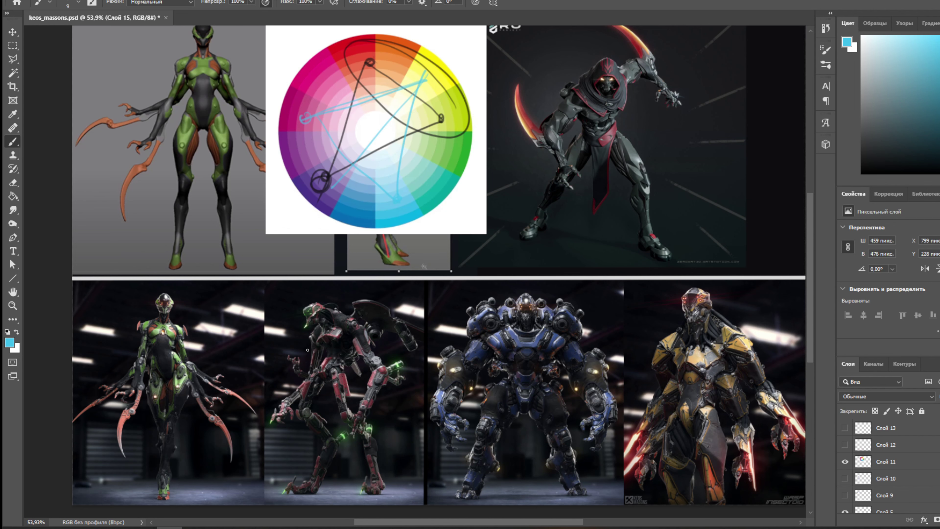
Sample light blue from the color wheel and paint the yellow robot's eyes and their side flares on a new layer.
drag(508, 311, 423, 269)
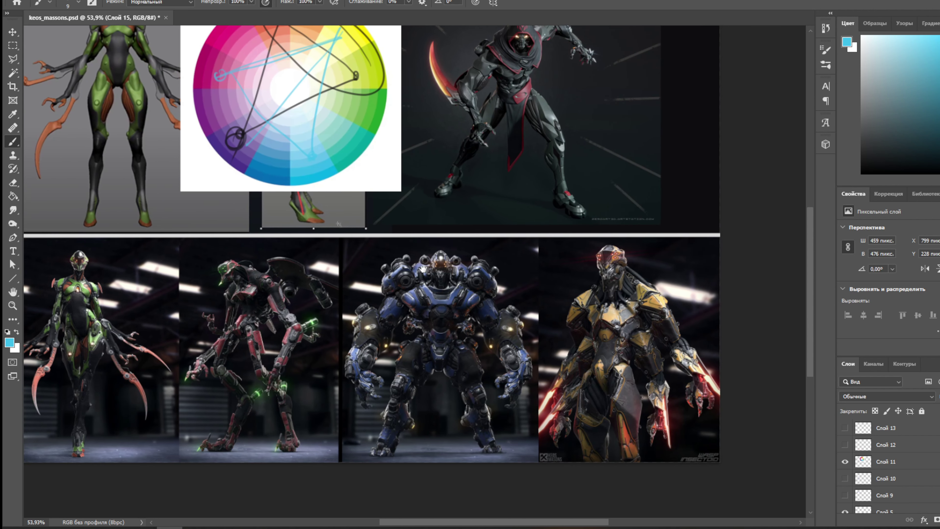
alt+click(317, 169)
scroll(616, 264, up, 12)
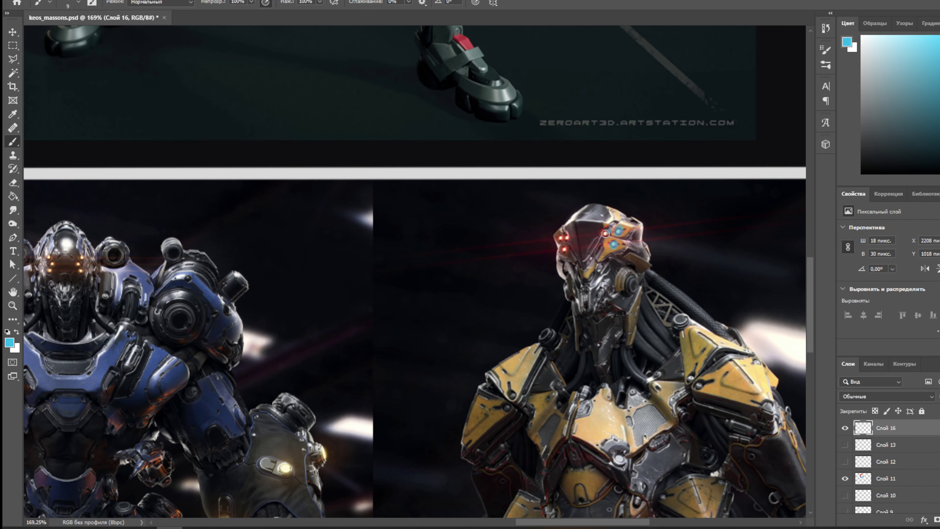
click(605, 233)
click(568, 237)
click(562, 237)
drag(558, 237, 540, 240)
drag(596, 233, 665, 240)
Try circling the yellow robot's head and painting over its red arm blades in light blue, and undo those strokes.
scroll(622, 241, down, 3)
drag(617, 323, 500, 225)
scroll(510, 163, up, 3)
mouse_move(555, 95)
mouse_down()
mouse_move(381, 185)
mouse_move(426, 235)
mouse_up()
drag(600, 430, 609, 515)
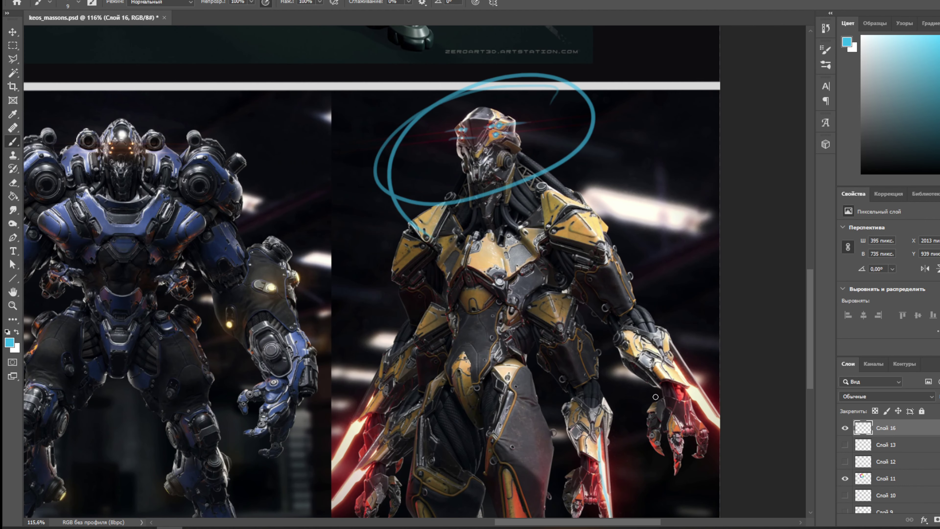
drag(683, 373, 710, 440)
drag(374, 422, 348, 490)
drag(333, 419, 321, 453)
key(ctrl+z)
key(ctrl+z)
key(ctrl+z)
key(ctrl+z)
key(ctrl+z)
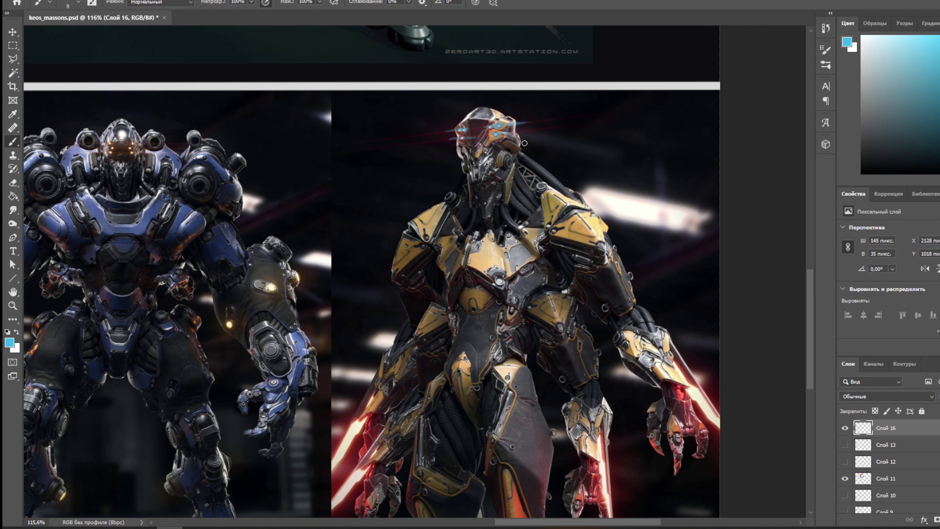
Try circling the yellow robot's head with a long light-blue sweep and marking beside its shoulder, and undo both strokes.
mouse_move(531, 118)
mouse_down()
mouse_move(435, 111)
mouse_move(352, 226)
mouse_up()
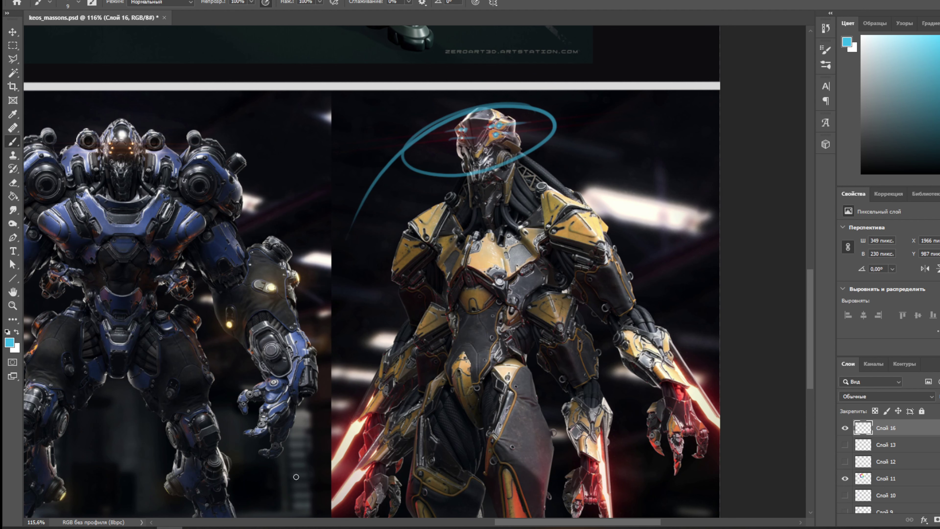
scroll(448, 367, down, 2)
drag(528, 308, 516, 216)
key(ctrl+z)
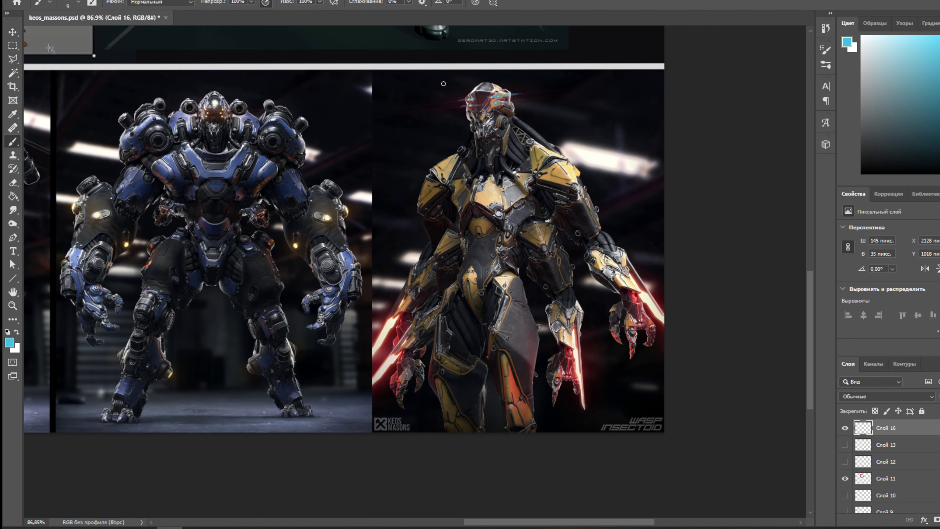
drag(429, 209, 534, 199)
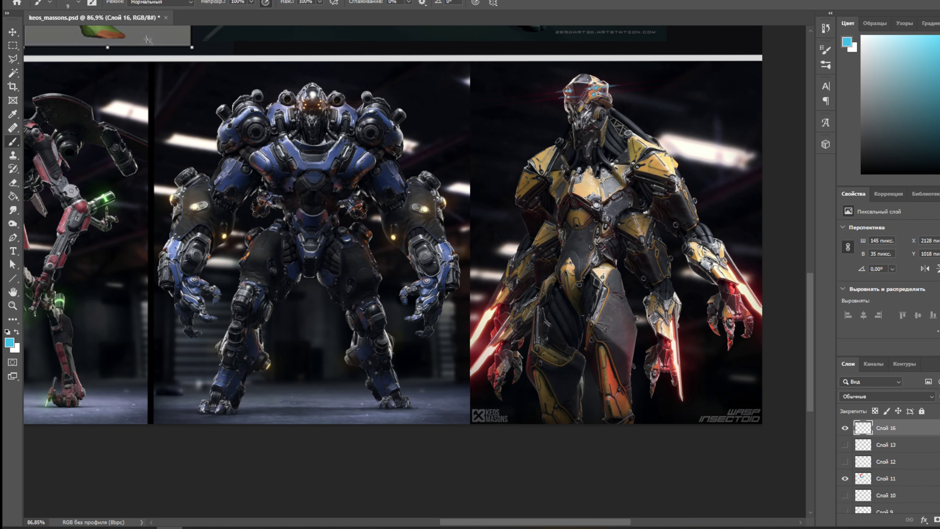
mouse_move(687, 80)
mouse_down()
mouse_move(695, 237)
mouse_move(751, 145)
mouse_up()
key(ctrl+z)
Draw a light-blue line across the color wheel from cyan to the red sector and mark its end there.
drag(401, 158, 604, 159)
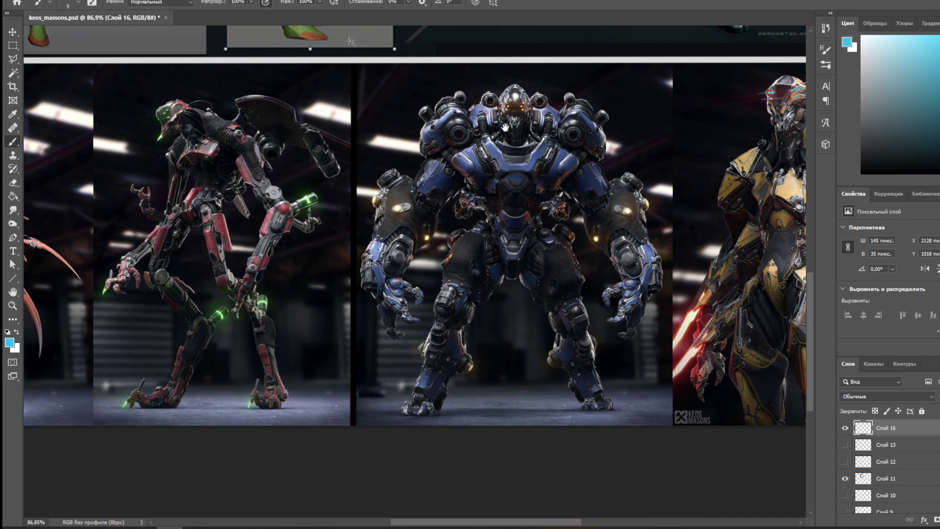
drag(505, 127, 570, 440)
drag(422, 302, 466, 354)
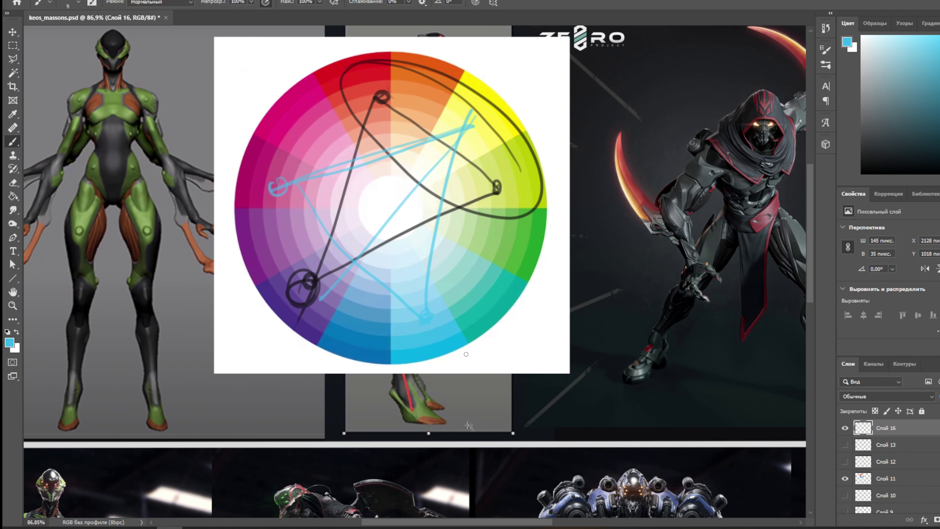
mouse_move(426, 315)
mouse_down()
mouse_move(350, 79)
mouse_move(364, 105)
mouse_up()
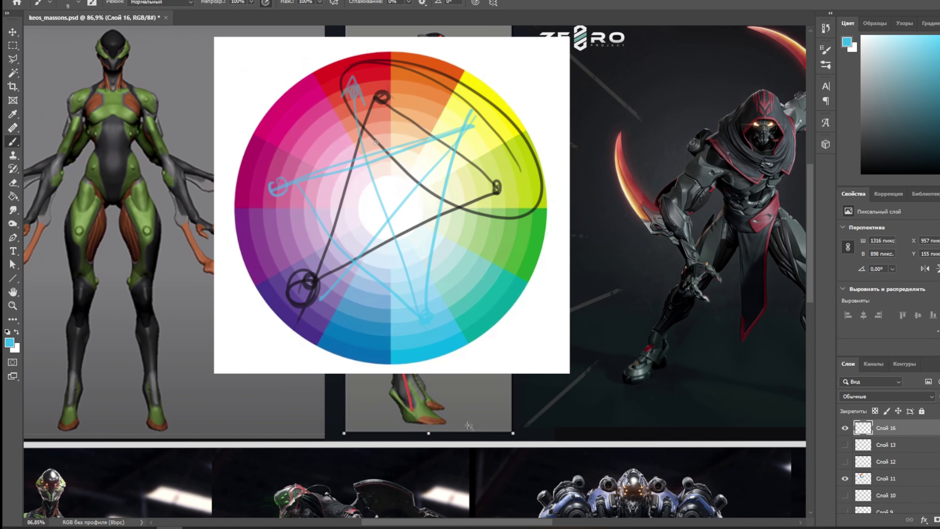
Sample magenta from the color wheel and paint the blue robot's glowing eyes and the band across its face.
drag(652, 422, 510, 146)
scroll(492, 265, up, 5)
drag(508, 270, 510, 235)
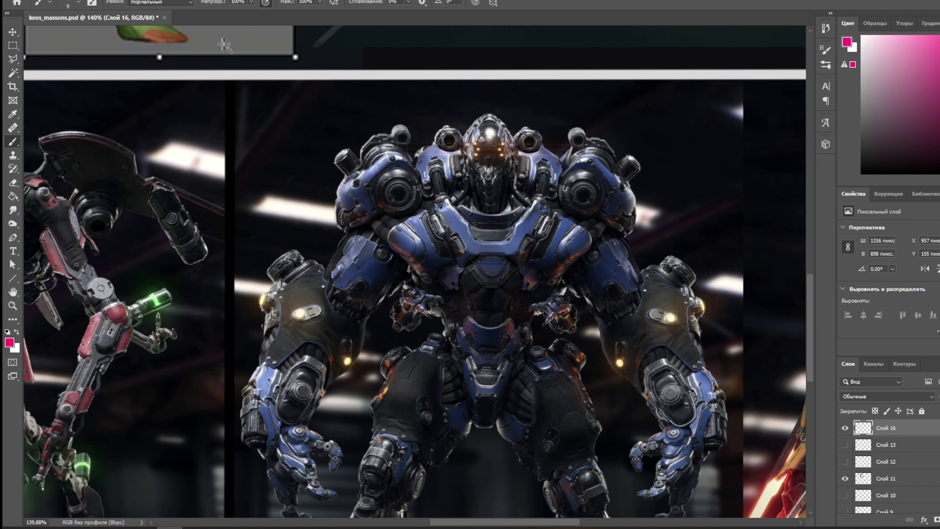
drag(697, 307, 698, 304)
click(499, 149)
click(505, 142)
click(502, 155)
mouse_move(464, 143)
mouse_down()
mouse_move(488, 140)
mouse_move(491, 151)
mouse_up()
mouse_move(465, 159)
mouse_down()
mouse_move(512, 155)
mouse_move(518, 136)
mouse_up()
scroll(475, 233, down, 1)
scroll(501, 147, up, 3)
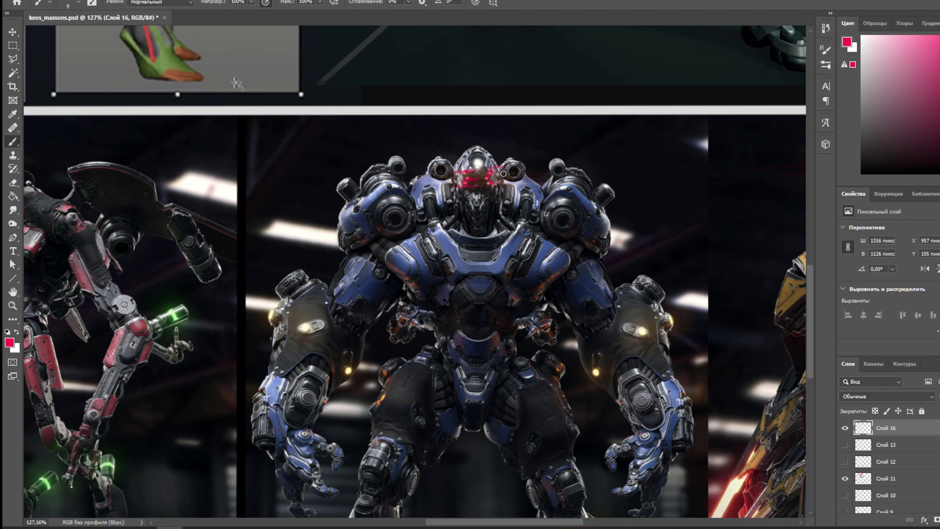
Circle the blue robot's head and outline its torso, both forearms and one thigh in magenta.
mouse_move(513, 135)
mouse_down()
mouse_move(503, 211)
mouse_move(525, 136)
mouse_move(529, 163)
mouse_up()
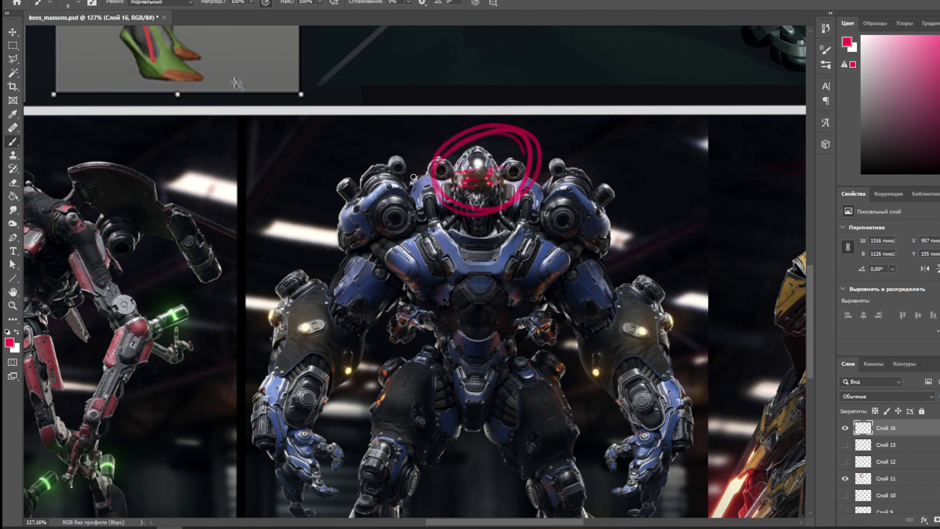
mouse_move(429, 156)
mouse_down()
mouse_move(407, 335)
mouse_move(618, 214)
mouse_move(550, 172)
mouse_up()
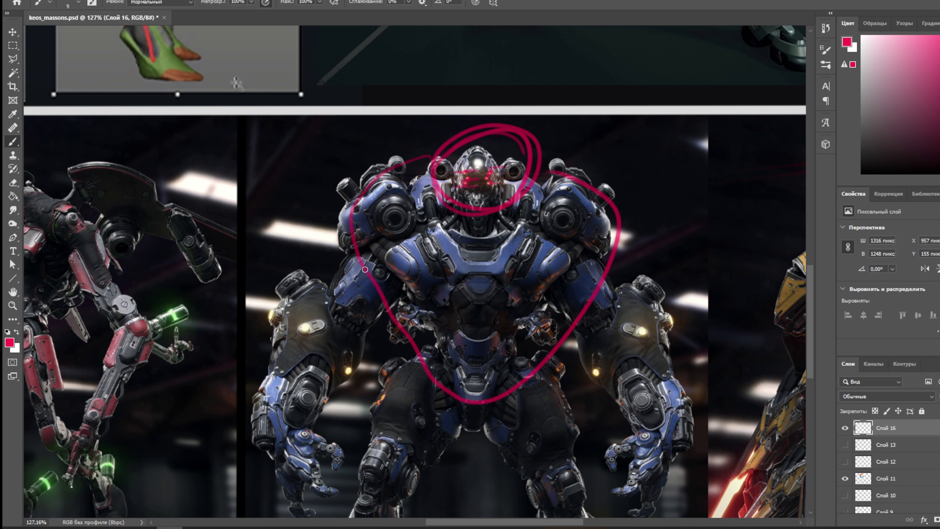
drag(360, 262, 347, 325)
mouse_move(669, 274)
mouse_down()
mouse_move(624, 258)
mouse_move(632, 296)
mouse_up()
mouse_move(410, 385)
mouse_down()
mouse_move(408, 476)
mouse_move(434, 396)
mouse_up()
scroll(493, 289, down, 6)
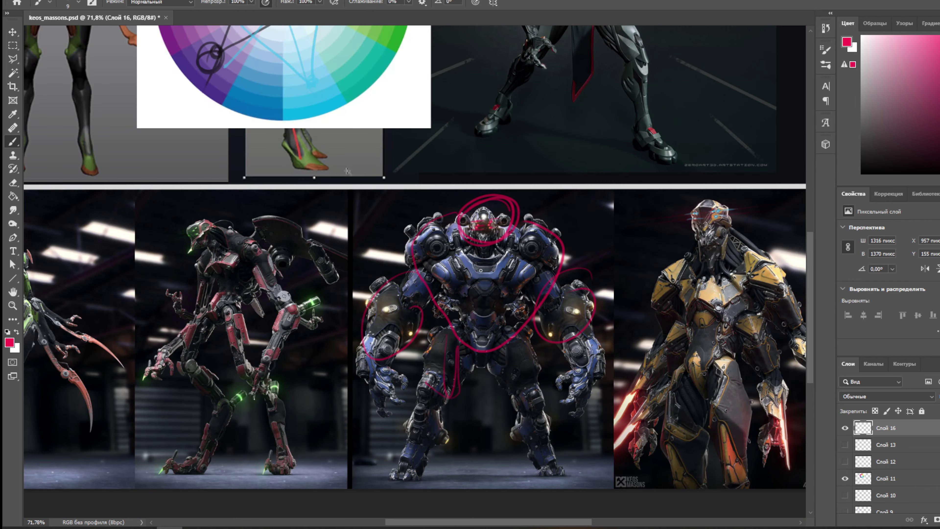
On the new layer Слой 17, with the other markings hidden, draw magenta shoulder and tilted pelvis lines on the green robot.
drag(315, 273, 366, 248)
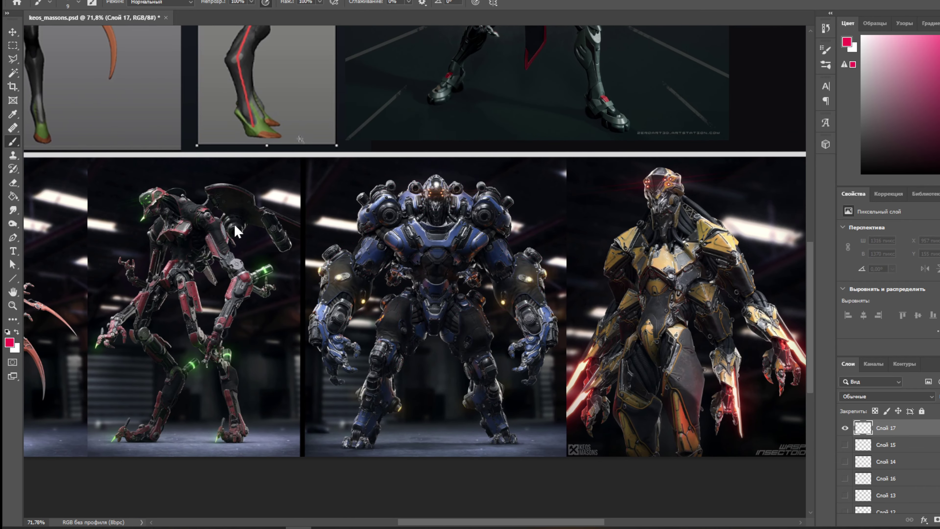
drag(355, 273, 715, 269)
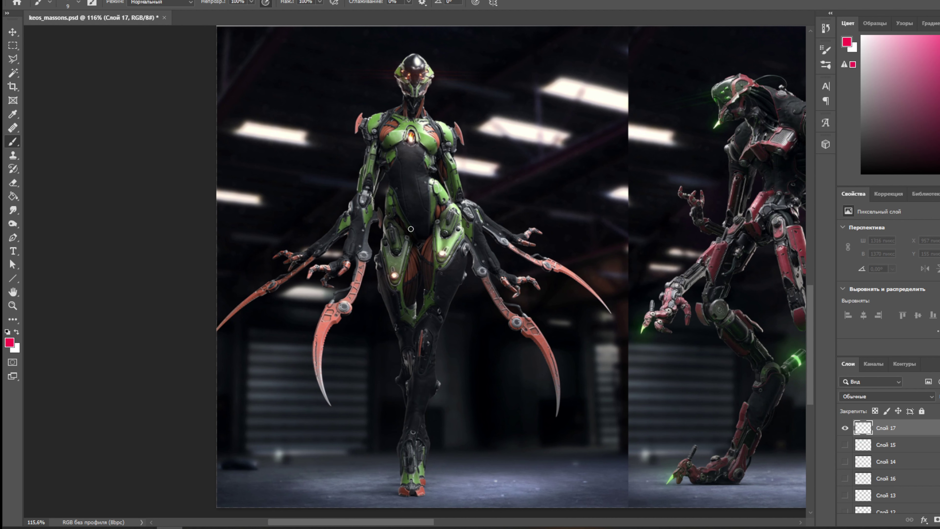
drag(364, 117, 455, 131)
drag(395, 234, 451, 218)
drag(385, 241, 393, 231)
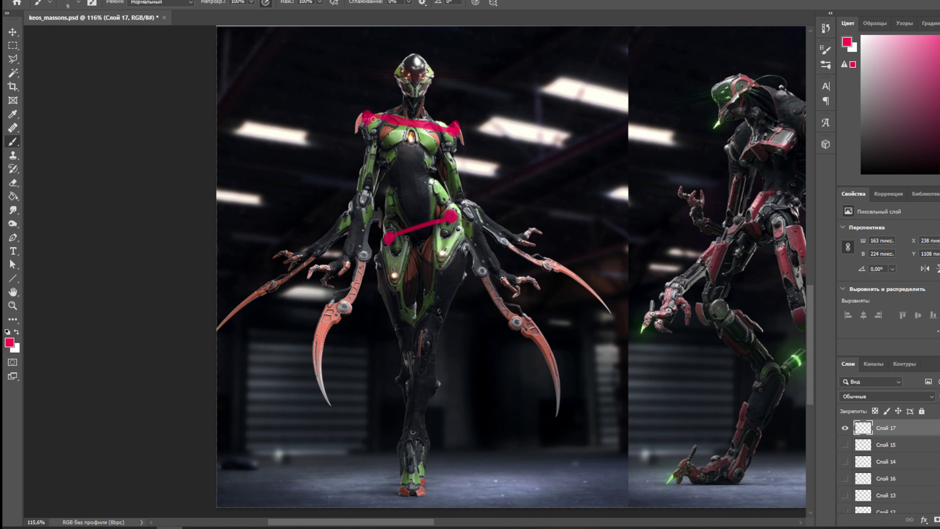
mouse_move(369, 115)
mouse_down()
mouse_move(455, 130)
mouse_move(368, 111)
mouse_up()
drag(452, 217, 389, 239)
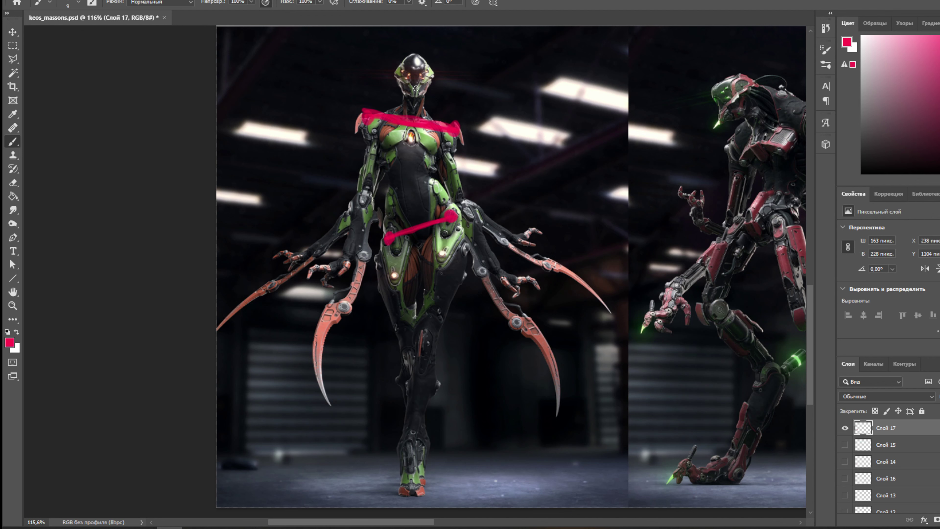
Try drawing a curved flow line from the green robot's head to its feet and copies of it beside the figure.
mouse_move(416, 88)
mouse_down()
mouse_move(416, 80)
mouse_move(419, 223)
mouse_move(404, 450)
mouse_up()
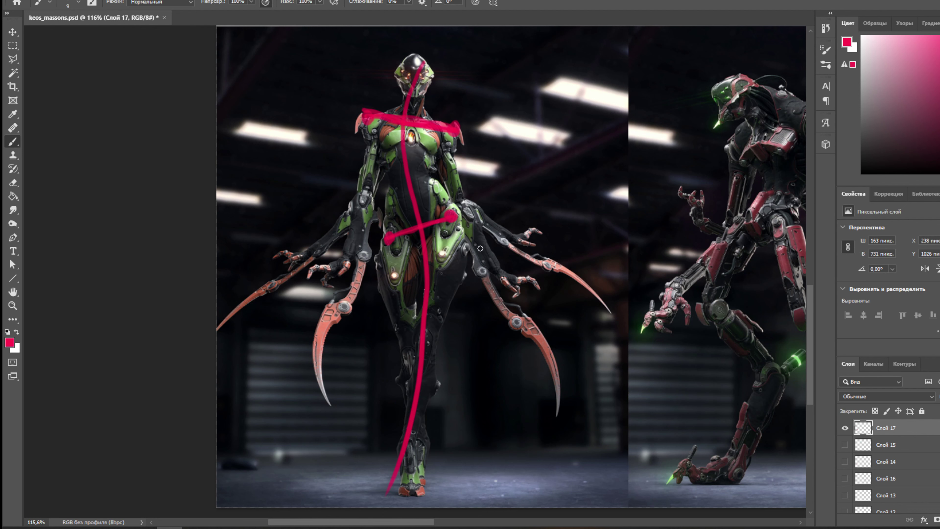
key(ctrl+z)
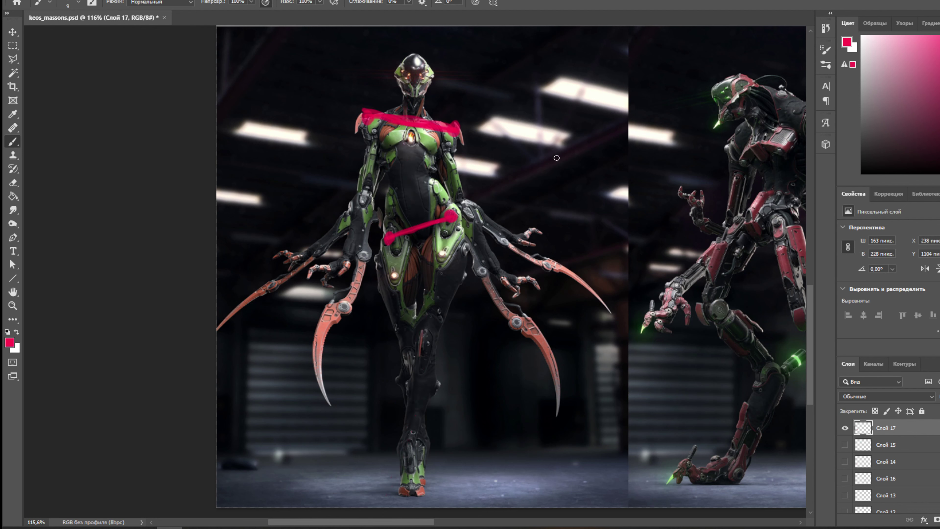
drag(560, 50, 545, 461)
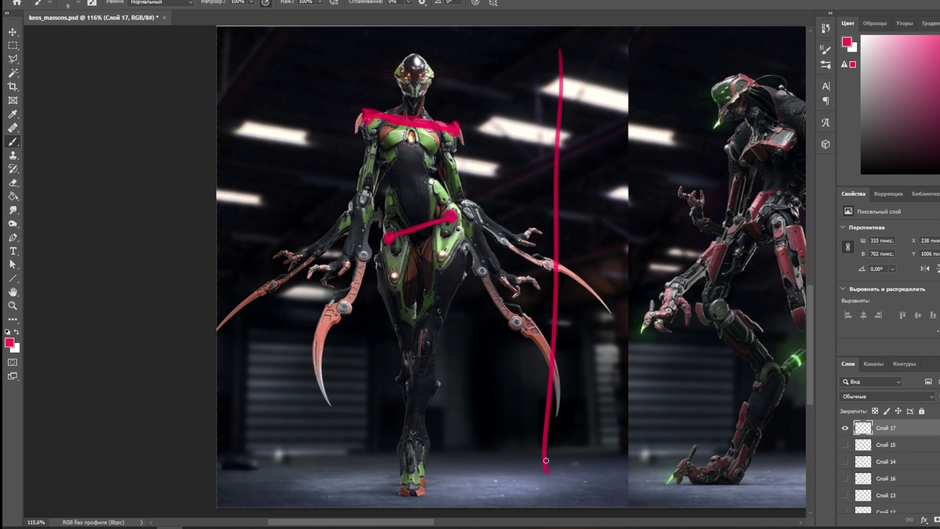
key(ctrl+z)
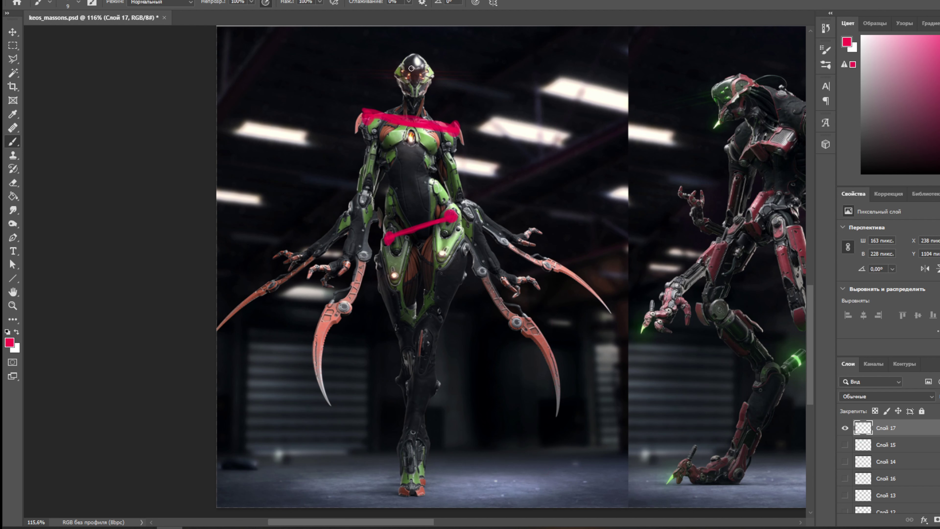
mouse_move(411, 56)
mouse_down()
mouse_move(403, 203)
mouse_move(421, 379)
mouse_move(393, 467)
mouse_up()
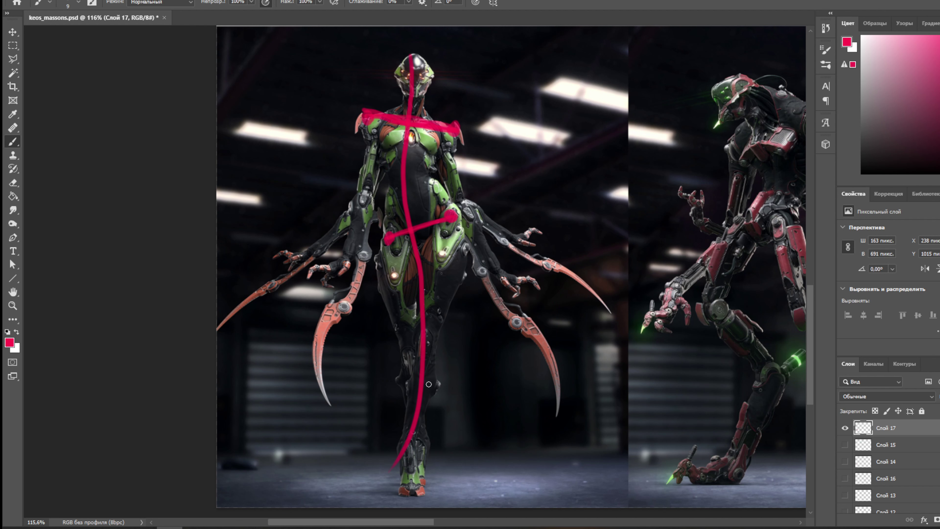
mouse_move(572, 87)
mouse_down()
mouse_move(568, 321)
mouse_move(488, 459)
mouse_up()
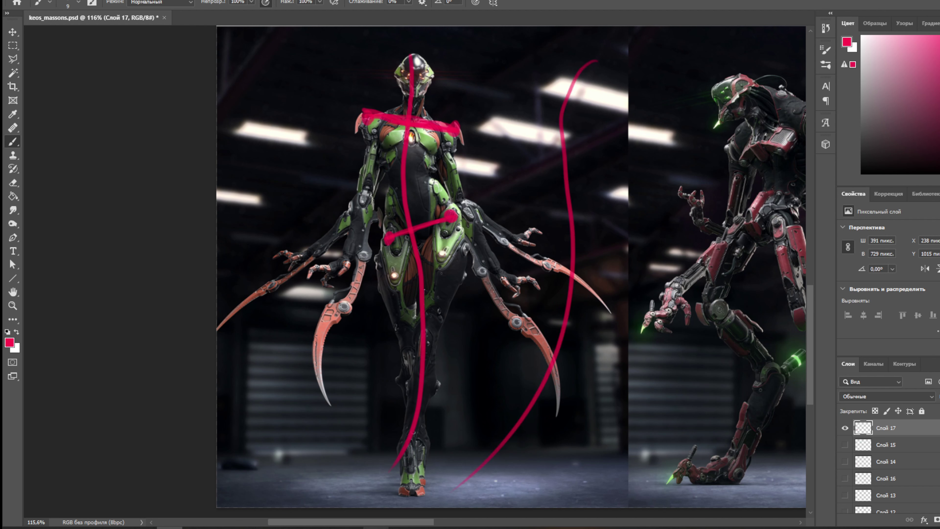
key(ctrl+z)
Draw magenta lines along the green robot's legs, from the hips down to the feet, redoing the supporting leg until it fits.
key(ctrl+z)
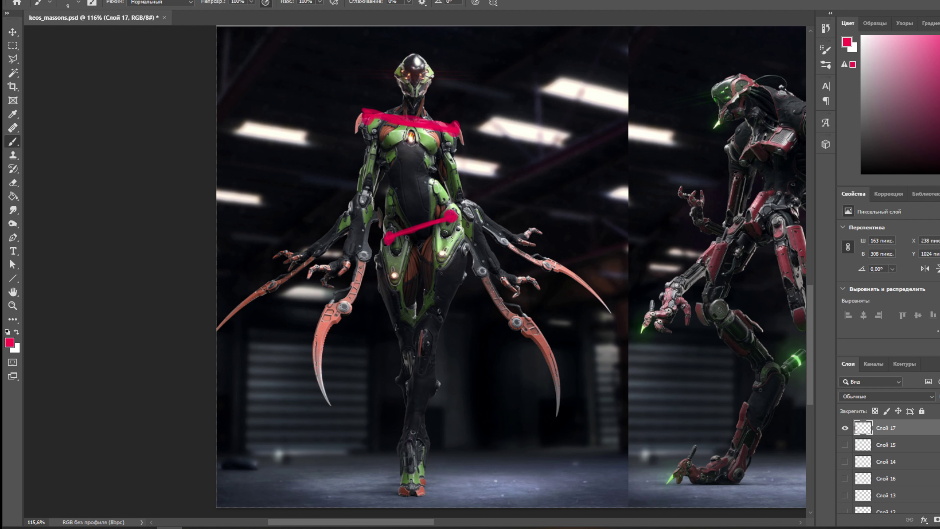
drag(453, 222, 400, 478)
key(ctrl+z)
mouse_move(453, 224)
mouse_down()
mouse_move(411, 430)
mouse_move(416, 483)
mouse_up()
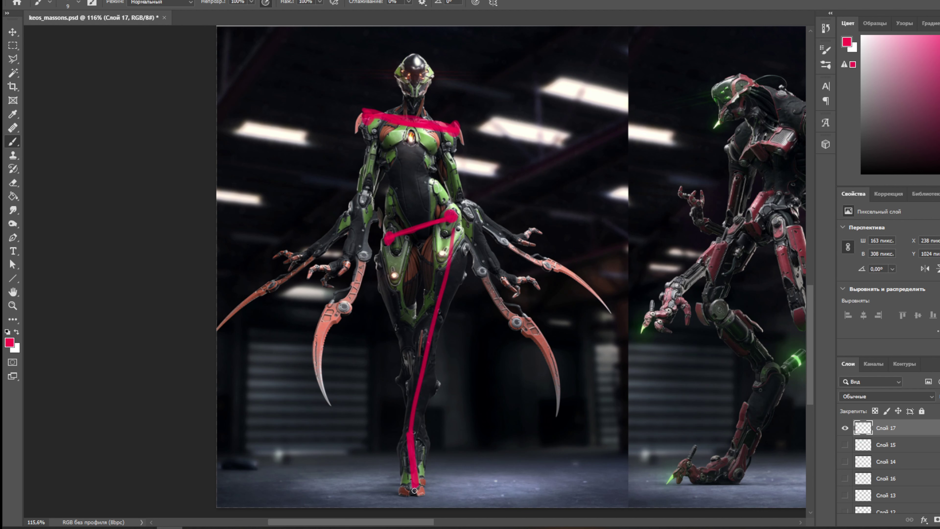
key(ctrl+z)
mouse_move(406, 444)
mouse_down()
mouse_move(410, 483)
mouse_move(408, 449)
mouse_move(452, 222)
mouse_up()
drag(393, 258, 412, 348)
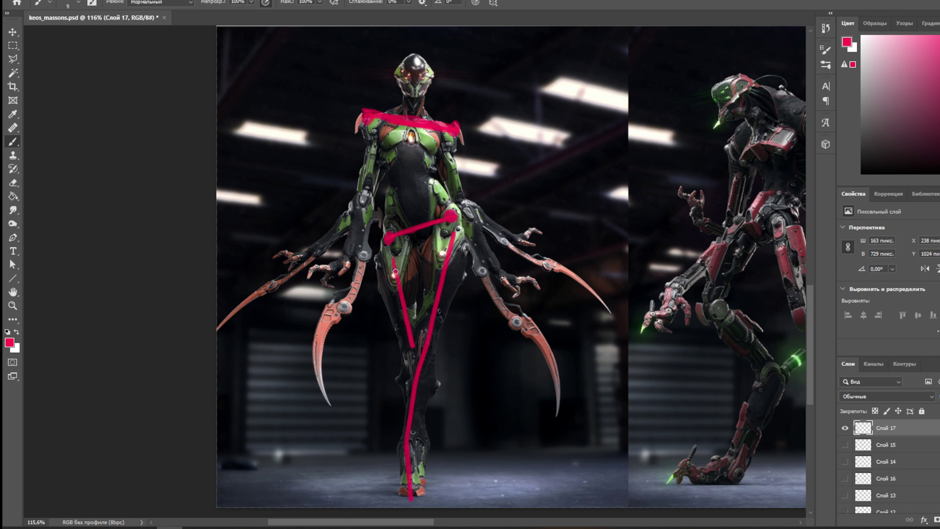
drag(423, 427, 422, 504)
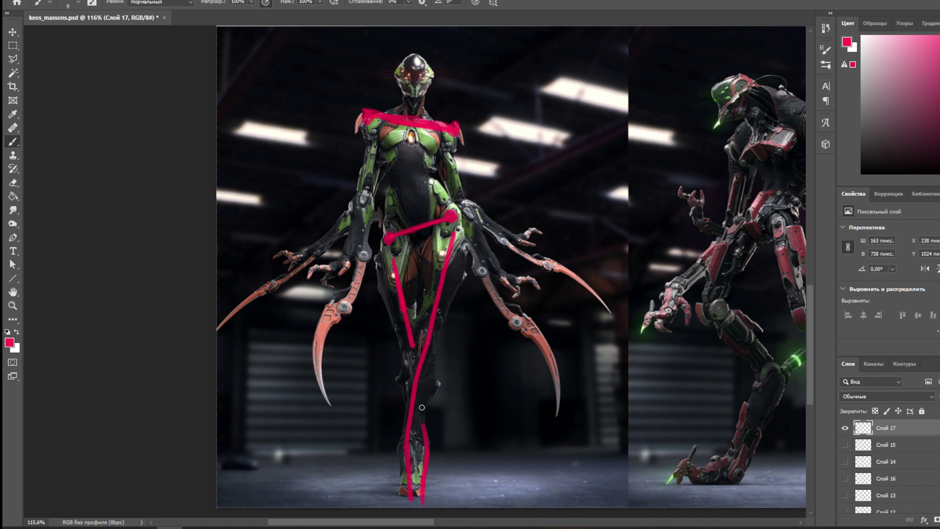
Draw magenta lines along the green robot's main arms from the shoulders through the elbows to the lower hands.
drag(364, 130, 355, 248)
drag(454, 148, 508, 279)
drag(370, 132, 355, 252)
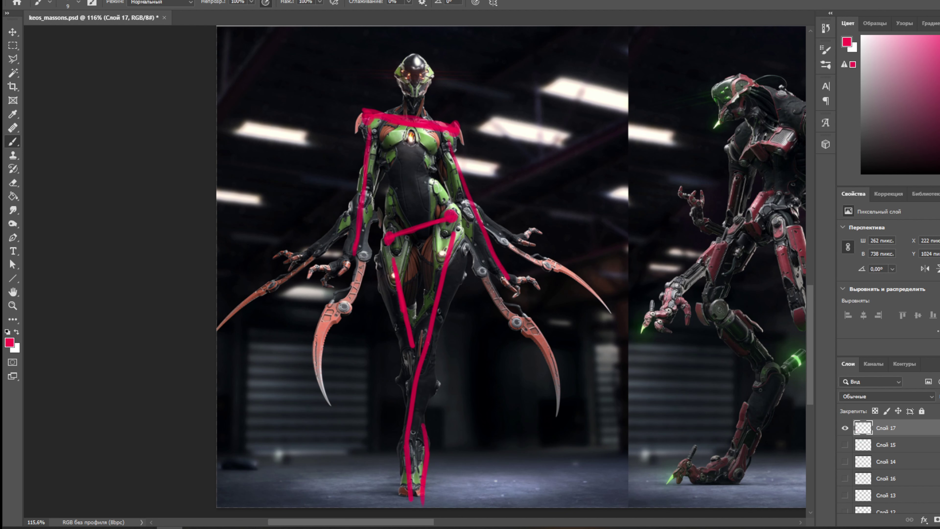
drag(446, 133, 509, 279)
mouse_move(351, 254)
mouse_down()
mouse_move(355, 244)
mouse_move(314, 280)
mouse_up()
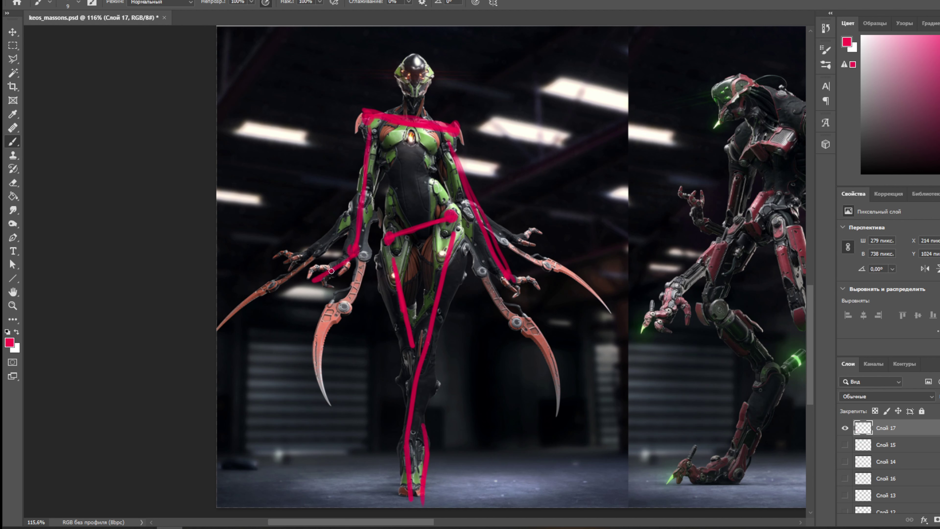
drag(508, 278, 543, 288)
Try vertical lines down from the green robot's elbows, undo them, and mark the ends of the lower-hand lines with dots.
drag(356, 259, 350, 330)
drag(509, 287, 510, 329)
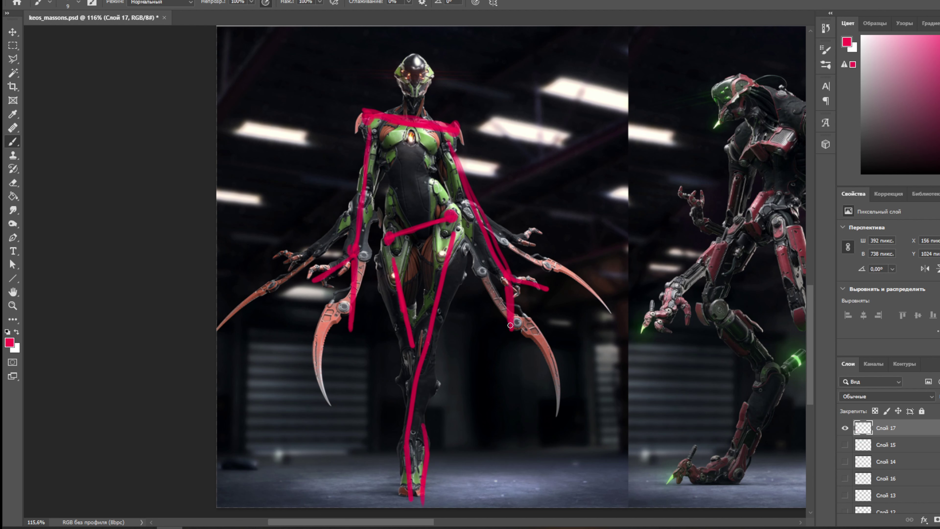
key(ctrl+z)
key(ctrl+z)
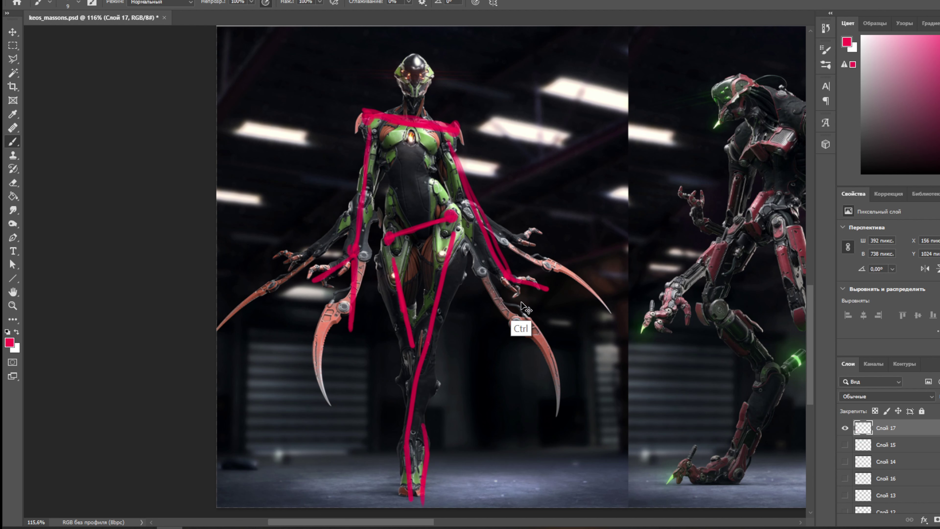
click(311, 278)
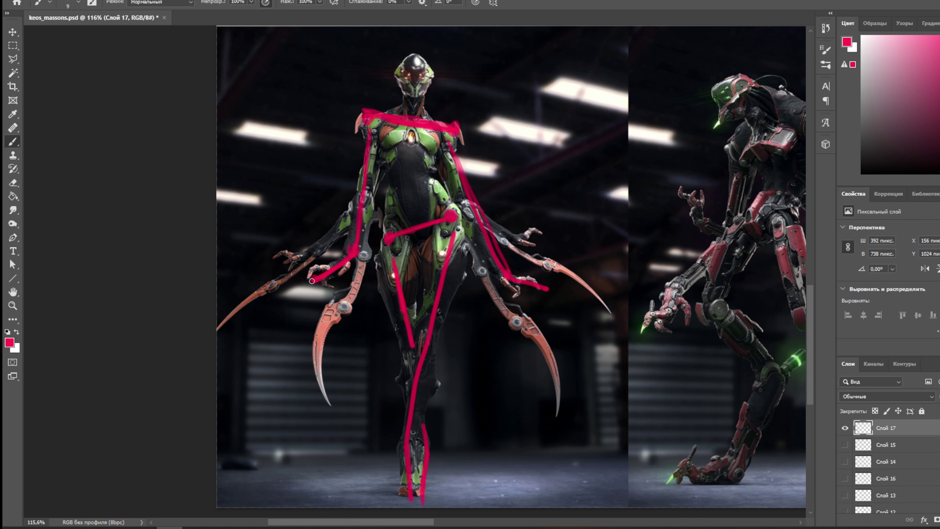
drag(546, 287, 552, 288)
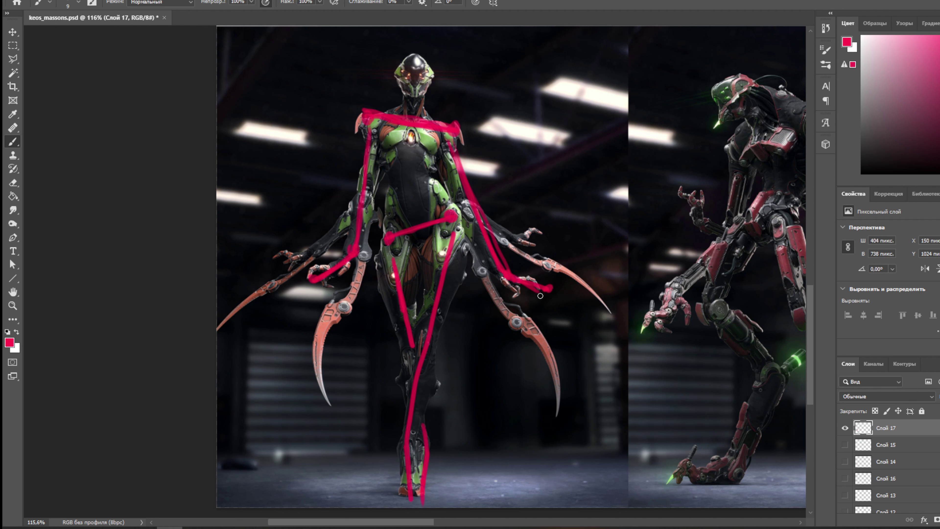
Draw magenta lines along the green robot's upper pair of forearms to the hands, undoing the first attempts.
mouse_move(357, 201)
mouse_down()
mouse_move(307, 256)
mouse_move(270, 236)
mouse_up()
key(ctrl+z)
drag(485, 218, 576, 273)
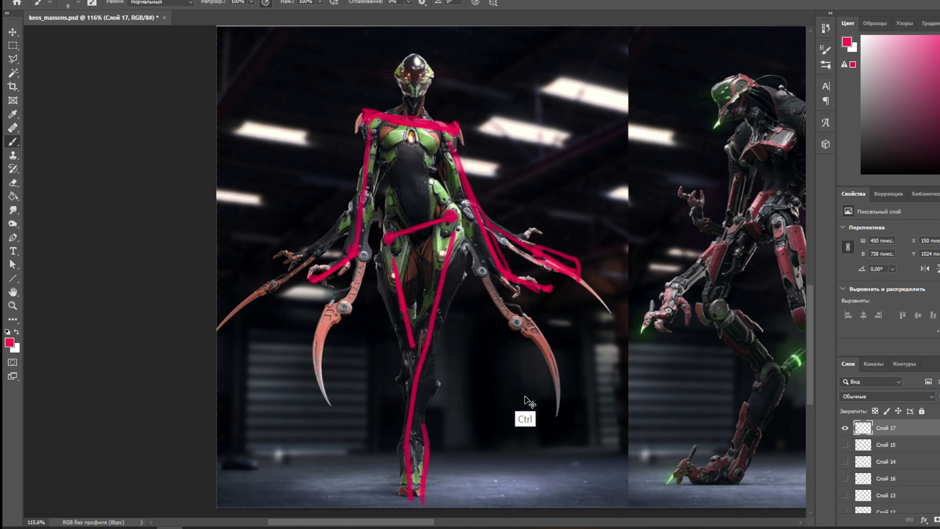
key(ctrl+z)
mouse_move(479, 217)
mouse_down()
mouse_move(514, 248)
mouse_move(543, 228)
mouse_up()
drag(345, 221, 267, 256)
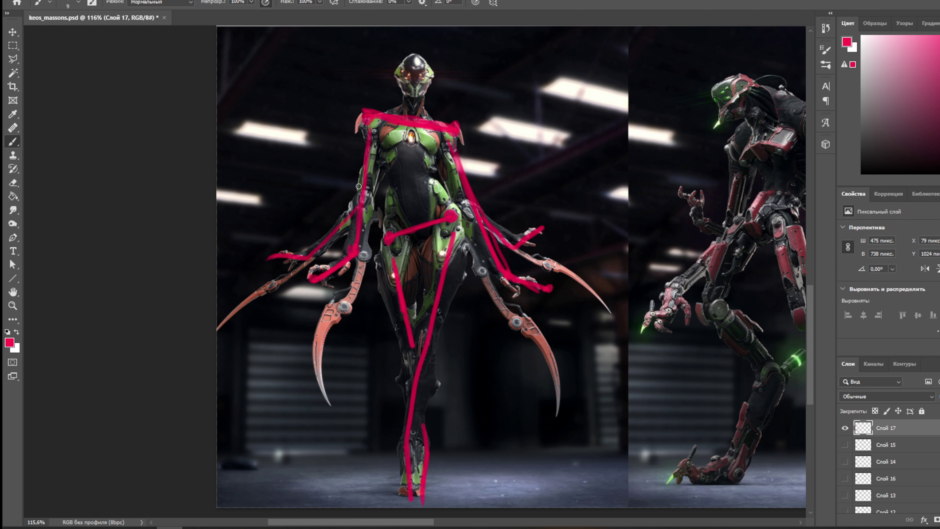
drag(351, 203, 351, 223)
scroll(477, 144, down, 2)
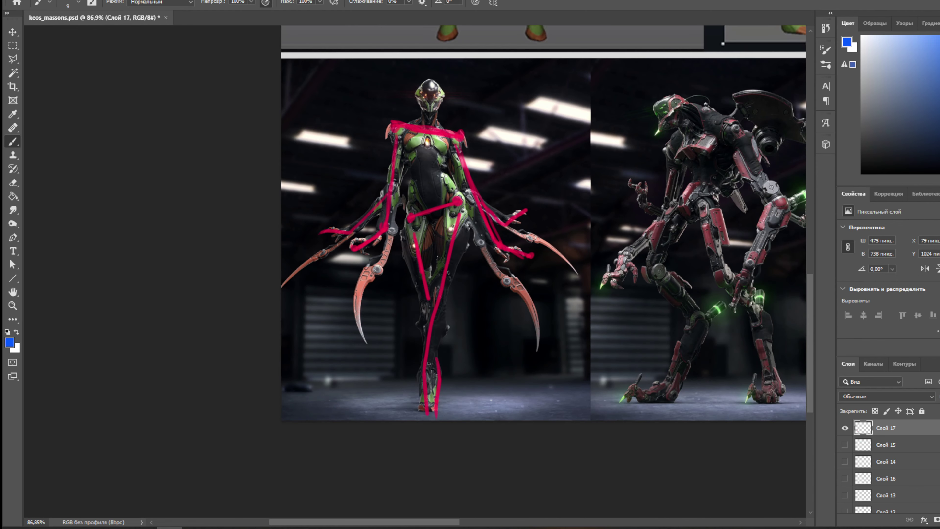
drag(417, 96, 435, 307)
key(ctrl+z)
Draw a thick blue line from the red robot's head to its upper back and down the torso to the pelvis.
drag(594, 277, 302, 300)
scroll(428, 244, up, 3)
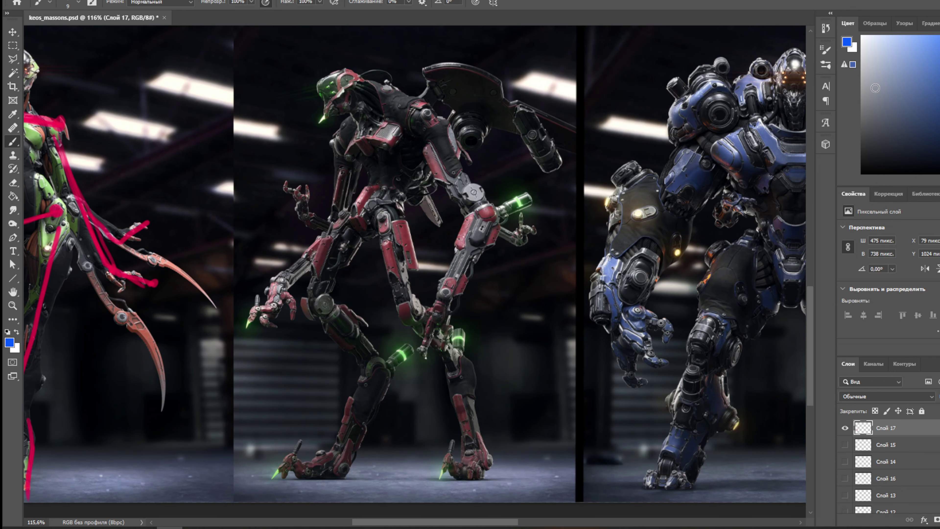
drag(533, 269, 608, 264)
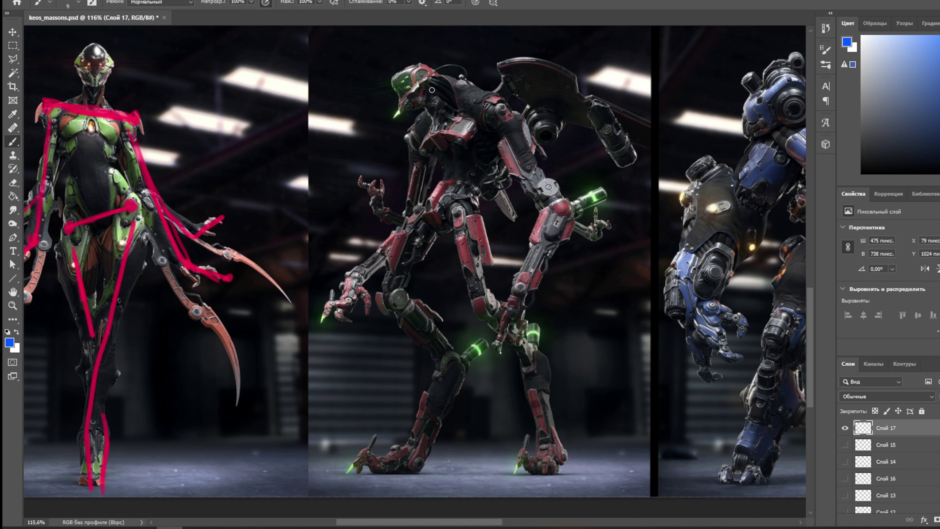
drag(407, 79, 472, 109)
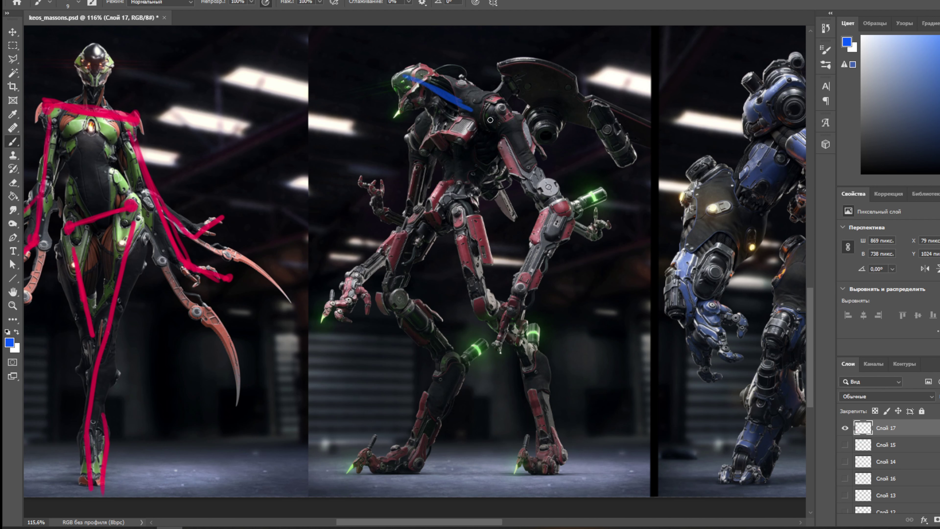
mouse_move(425, 83)
mouse_down()
mouse_move(480, 117)
mouse_move(439, 210)
mouse_up()
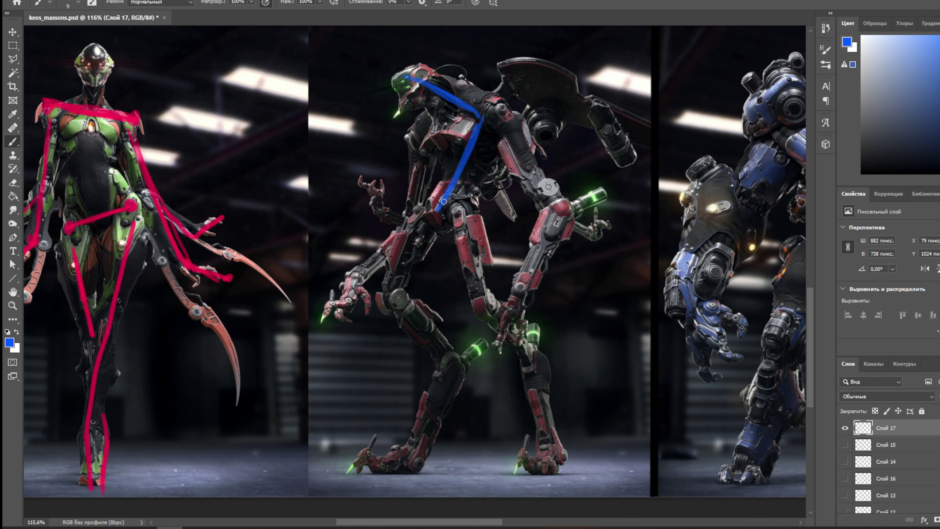
mouse_move(477, 139)
mouse_down()
mouse_move(444, 202)
mouse_move(414, 79)
mouse_move(481, 115)
mouse_move(432, 89)
mouse_move(479, 124)
mouse_move(438, 223)
mouse_up()
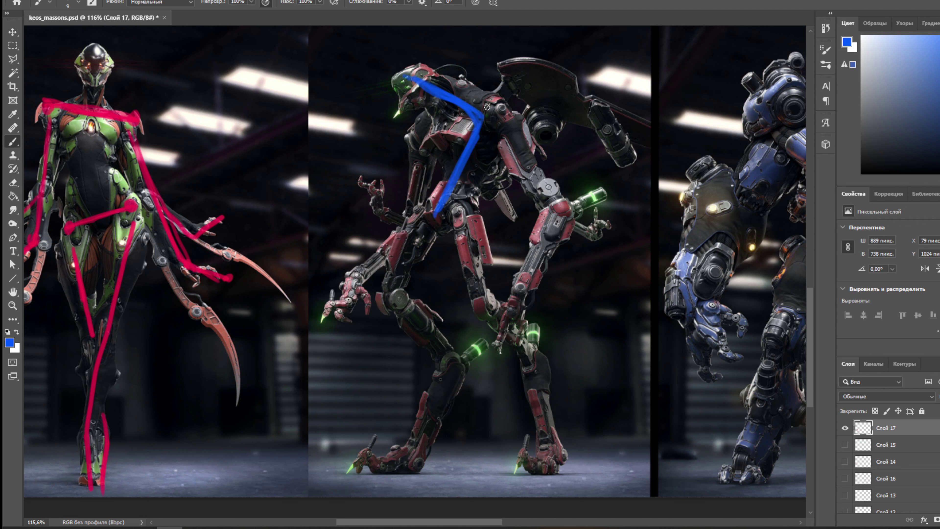
Draw blue lines along both of the red robot's legs, bending at each joint from the hips to the feet.
mouse_move(461, 196)
mouse_down()
mouse_move(485, 307)
mouse_move(525, 335)
mouse_up()
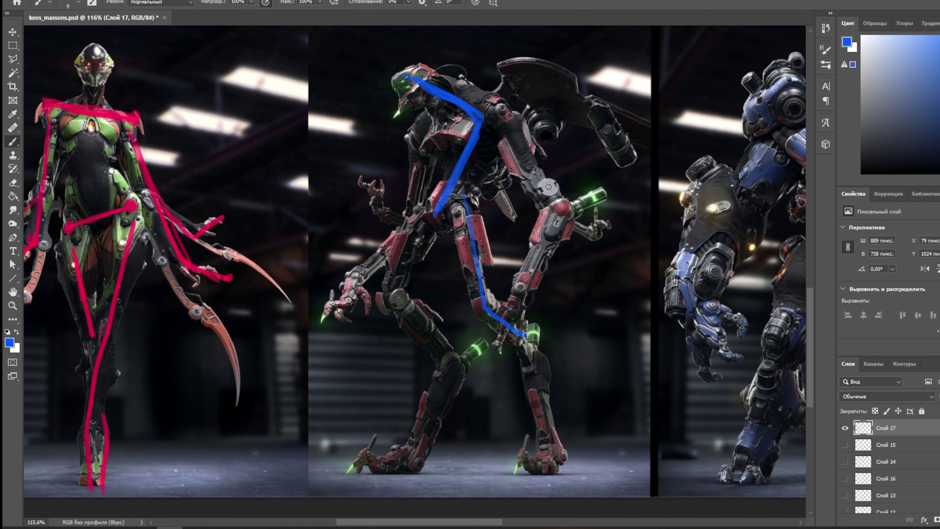
mouse_move(483, 304)
mouse_down()
mouse_move(481, 315)
mouse_move(468, 202)
mouse_up()
mouse_move(526, 336)
mouse_down()
mouse_move(547, 441)
mouse_move(533, 341)
mouse_move(527, 473)
mouse_up()
mouse_move(418, 222)
mouse_down()
mouse_move(387, 288)
mouse_move(451, 364)
mouse_move(391, 292)
mouse_move(422, 210)
mouse_move(443, 385)
mouse_move(413, 457)
mouse_move(373, 459)
mouse_up()
Draw blue lines along the red robot's near and far arms, marking the near elbow and the far shoulder joint.
mouse_move(500, 115)
mouse_down()
mouse_move(555, 221)
mouse_move(500, 361)
mouse_up()
drag(555, 217, 561, 223)
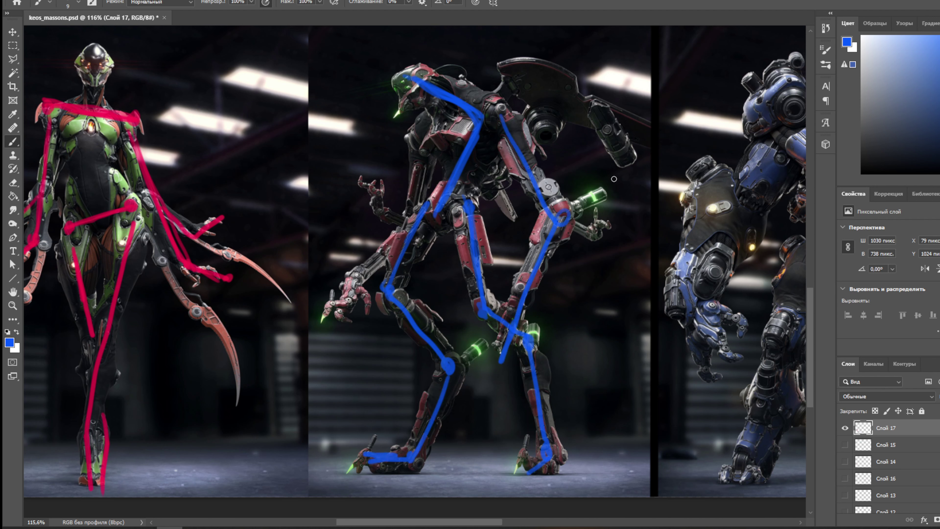
drag(390, 241, 349, 288)
drag(422, 127, 409, 207)
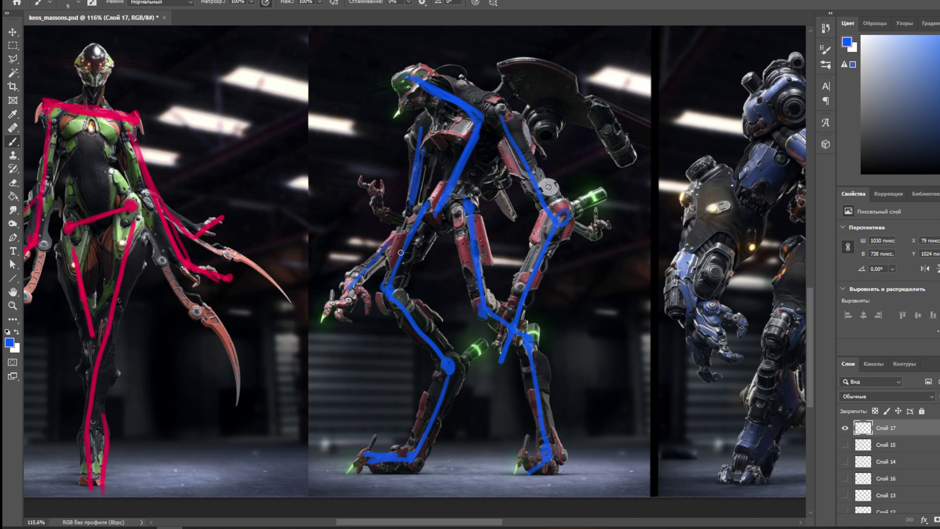
drag(416, 140, 424, 136)
Draw blue lines across the red robot's shoulders and hips, extending the shoulder line beyond both joints.
drag(502, 111, 415, 128)
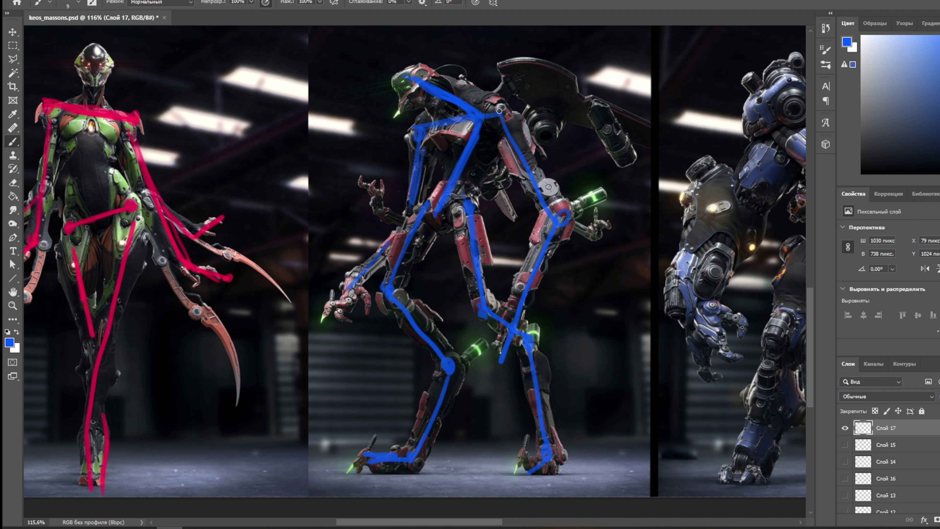
drag(428, 200, 475, 208)
drag(481, 112, 505, 110)
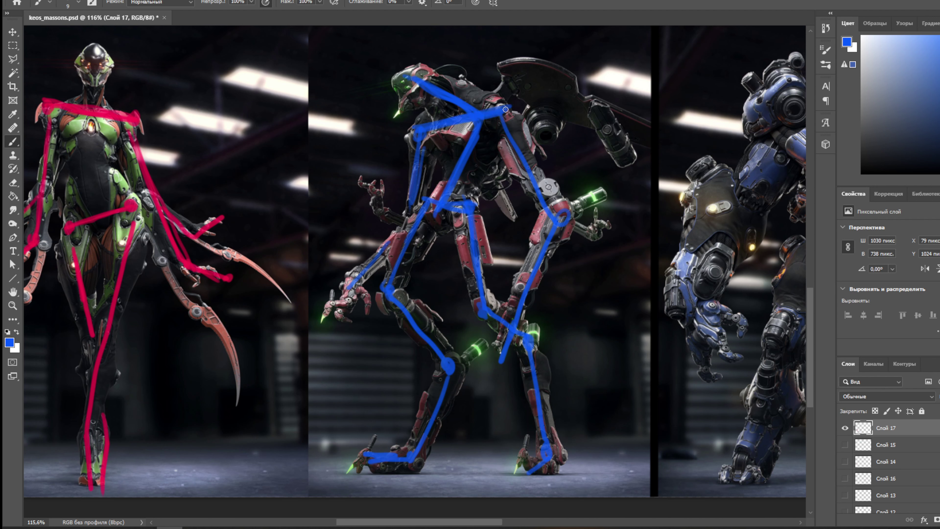
drag(407, 120, 533, 95)
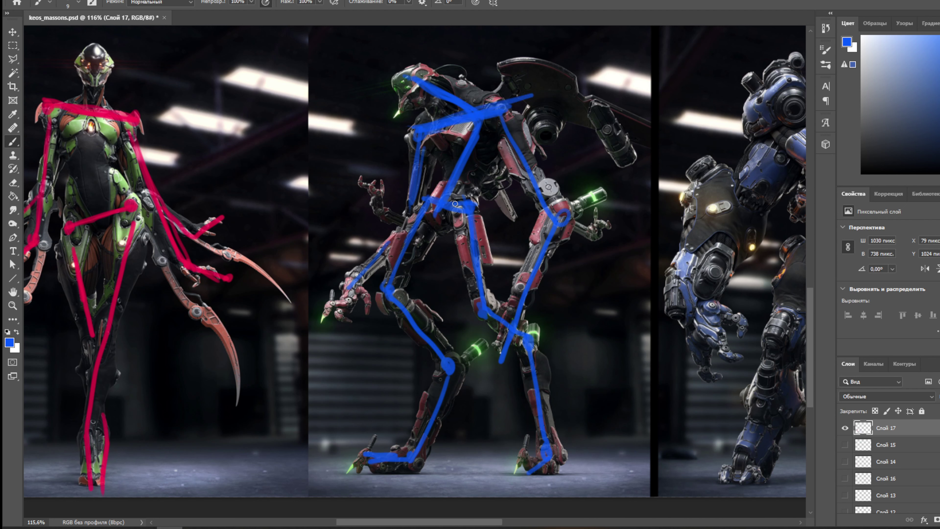
drag(471, 205, 476, 207)
mouse_move(666, 329)
mouse_down()
mouse_move(227, 362)
mouse_move(222, 340)
mouse_up()
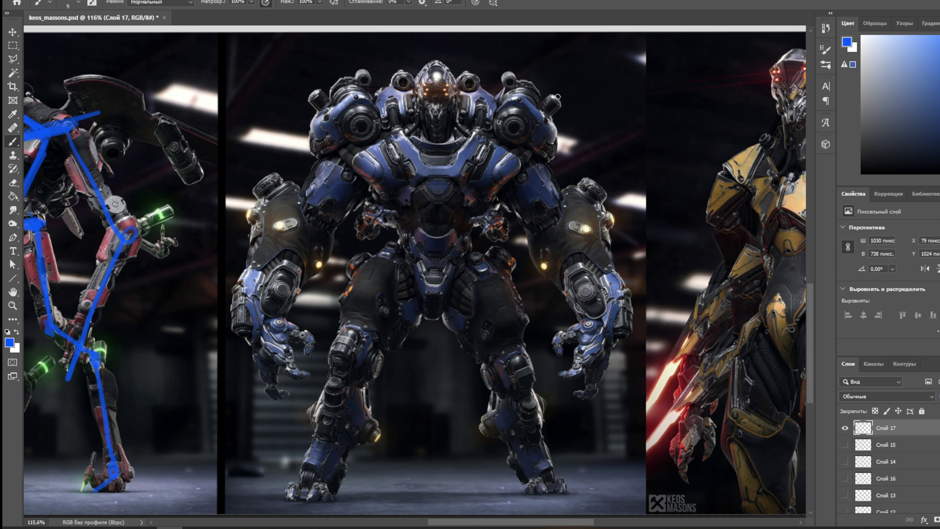
mouse_move(558, 97)
mouse_down()
mouse_move(259, 401)
mouse_move(325, 159)
mouse_move(549, 369)
mouse_up()
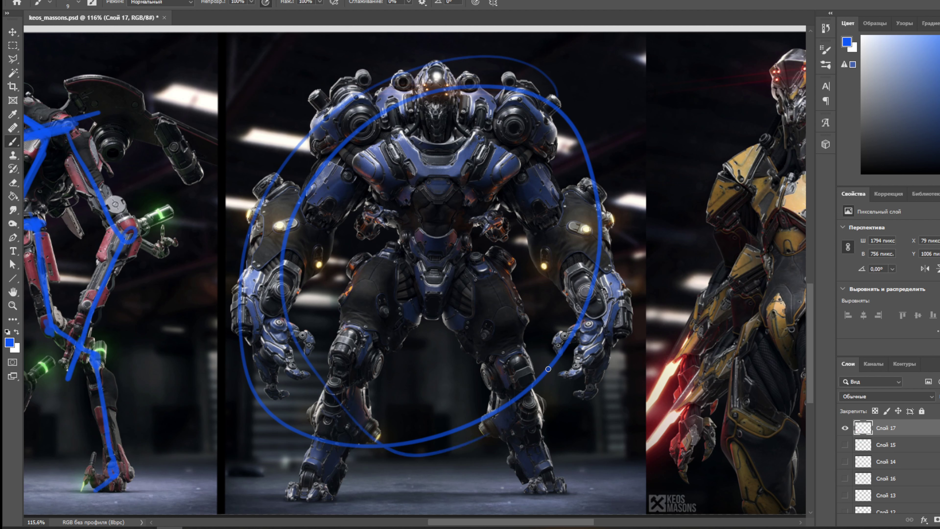
key(ctrl+z)
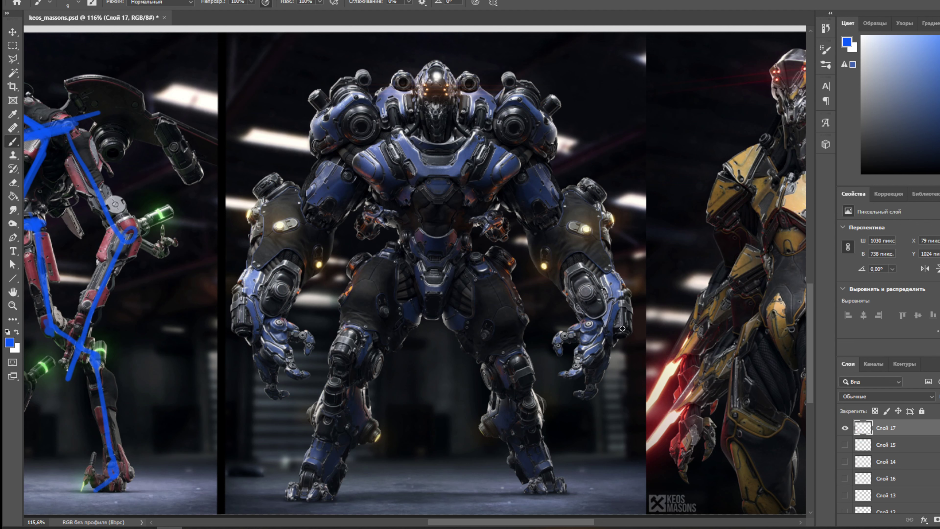
drag(603, 296, 312, 285)
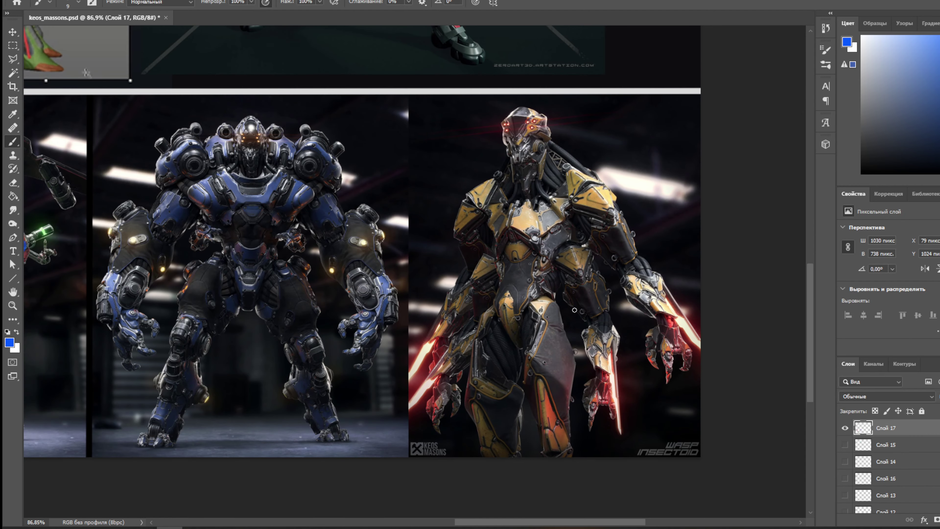
mouse_move(593, 141)
mouse_down()
mouse_move(499, 148)
mouse_move(650, 115)
mouse_move(498, 92)
mouse_up()
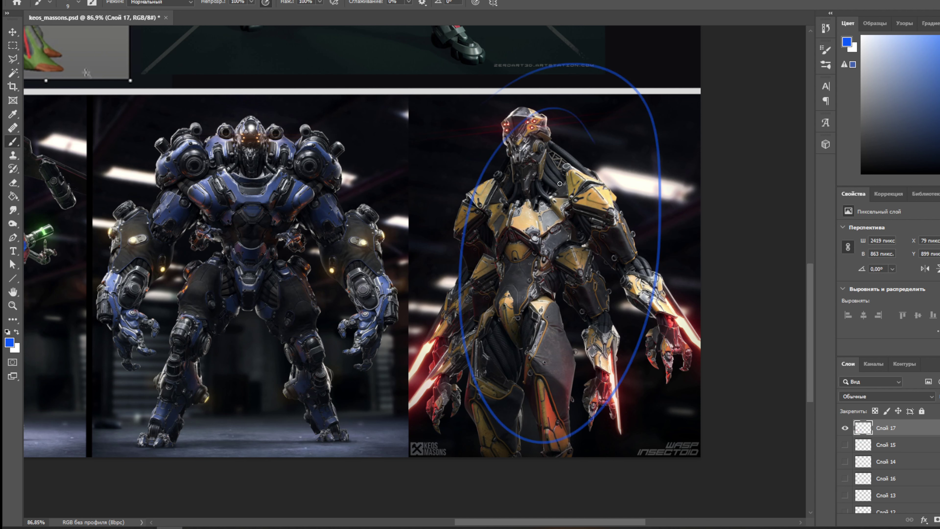
key(ctrl+z)
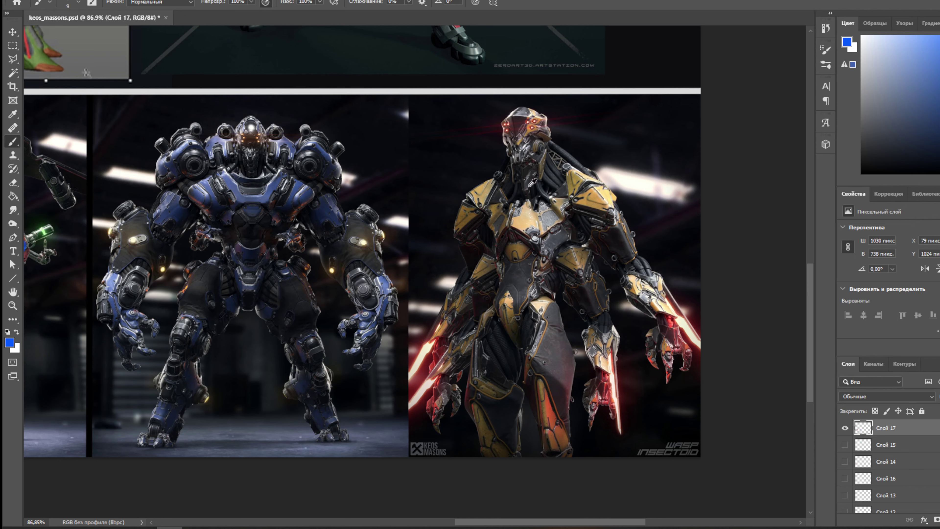
On a new layer, draw blue lines across the hooded robot's shoulders and hips with joint marks, undoing a trial spine line.
scroll(528, 187, down, 2)
drag(569, 302, 555, 234)
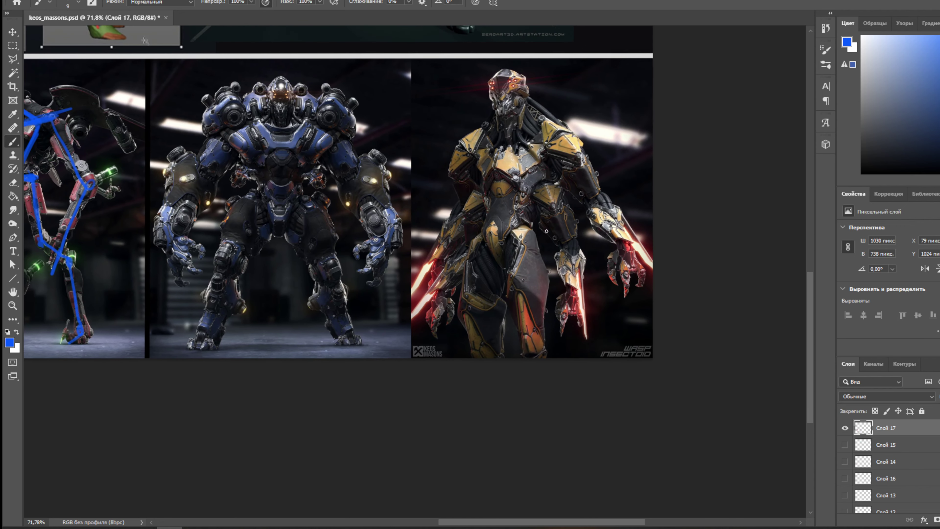
scroll(527, 213, up, 1)
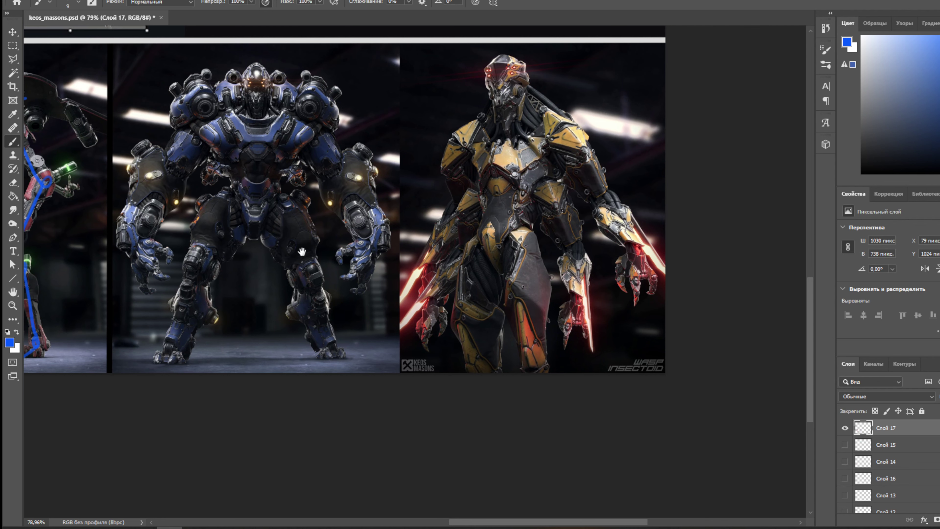
mouse_move(303, 252)
mouse_down()
mouse_move(401, 281)
mouse_move(331, 271)
mouse_move(485, 306)
mouse_up()
drag(536, 44, 458, 343)
scroll(479, 225, up, 3)
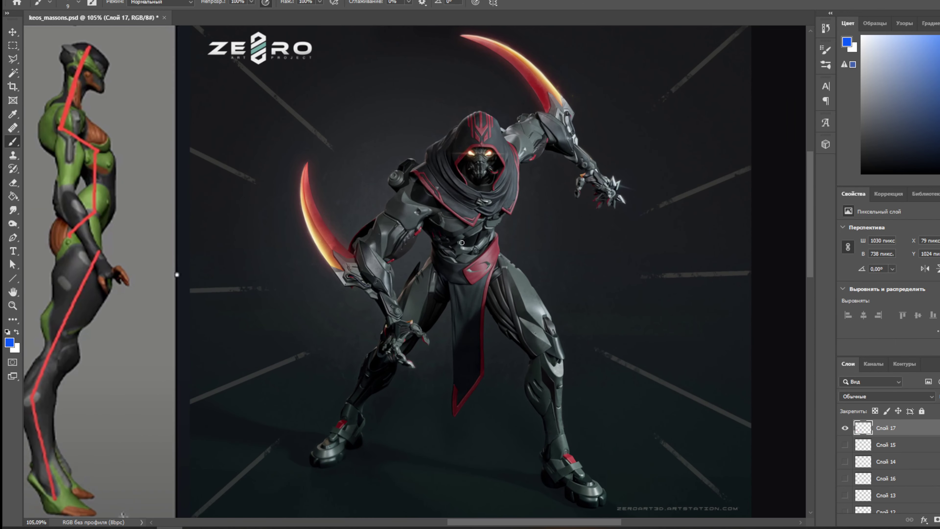
drag(469, 248, 477, 225)
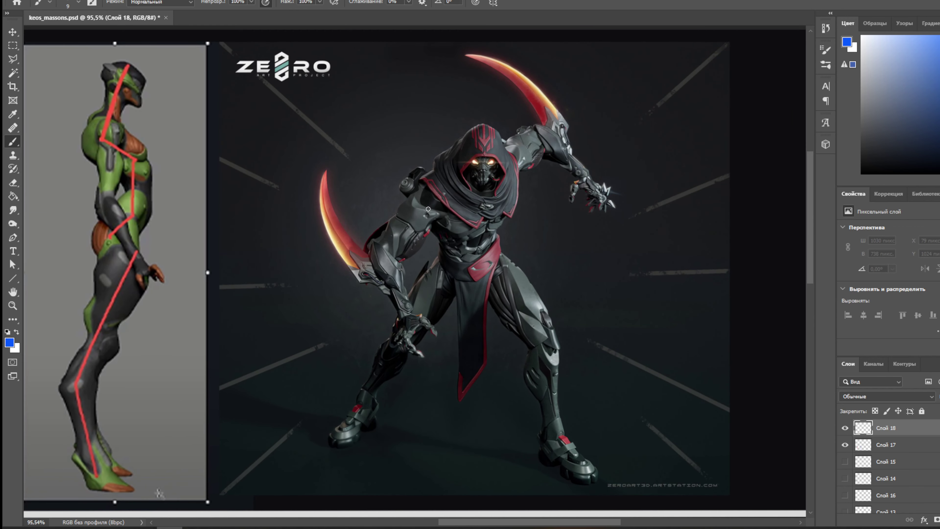
drag(412, 214, 522, 149)
drag(446, 259, 502, 269)
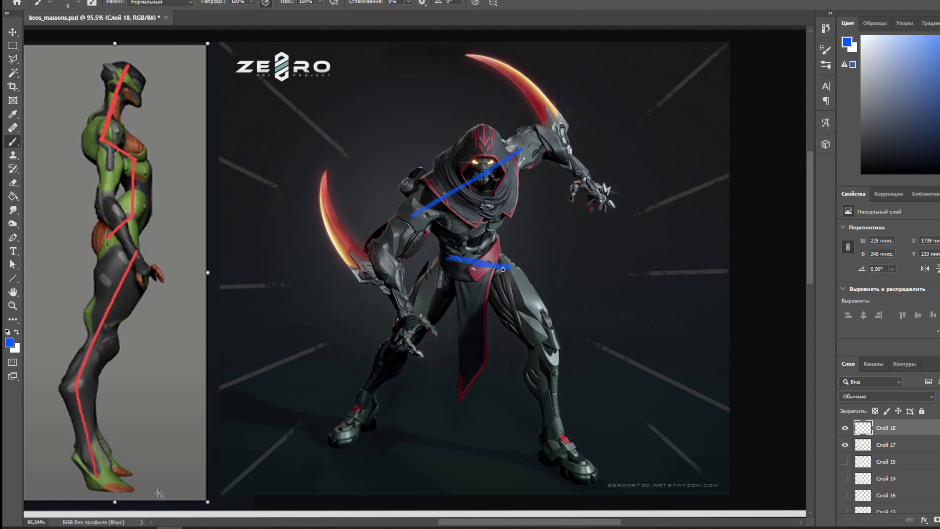
drag(448, 257, 443, 267)
drag(427, 199, 421, 210)
mouse_move(480, 145)
mouse_down()
mouse_move(467, 174)
mouse_move(478, 252)
mouse_move(463, 297)
mouse_up()
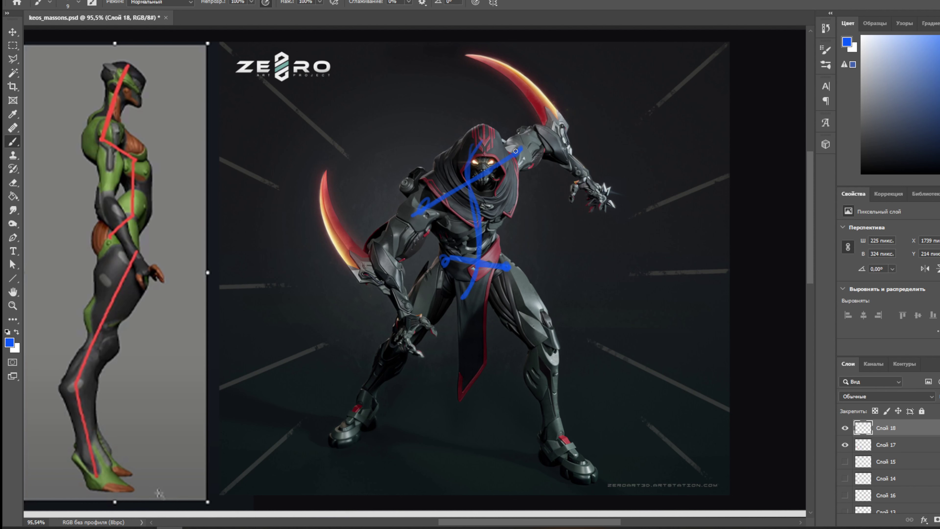
key(ctrl+z)
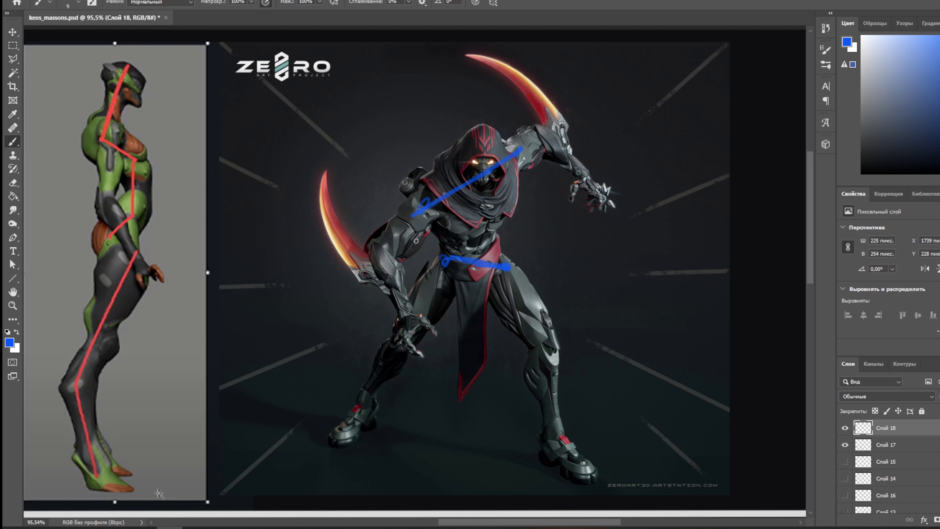
Switch to magenta and draw a thick straight line from elbow to elbow across the hooded robot's shoulders.
click(938, 42)
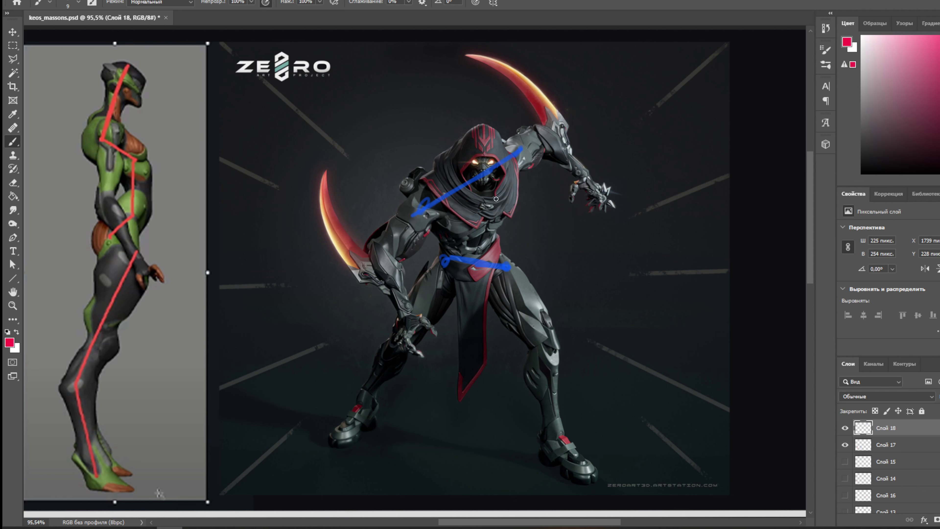
click(379, 252)
shift+click(560, 122)
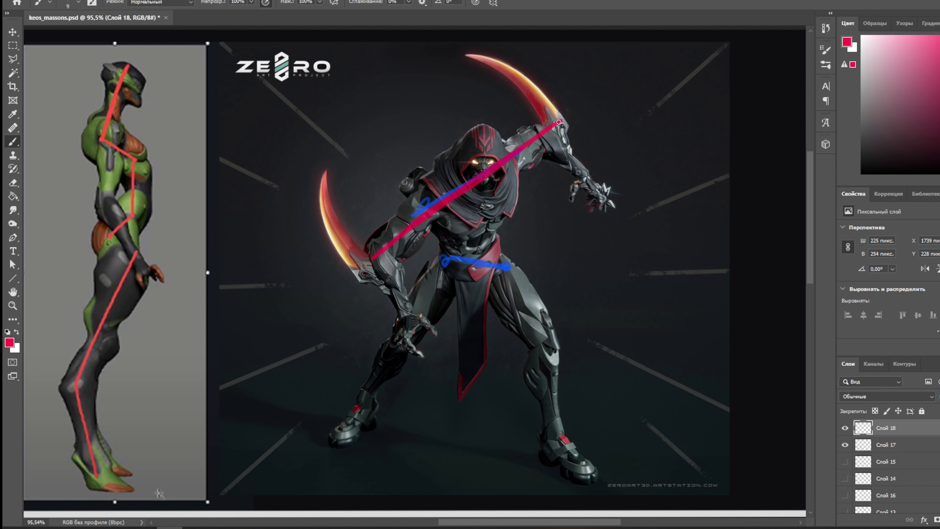
drag(426, 212, 537, 125)
drag(398, 245, 559, 117)
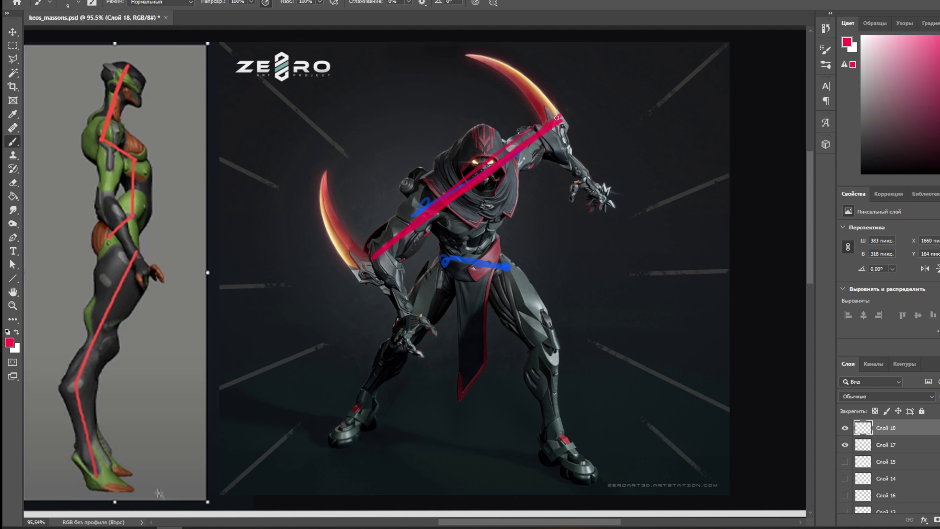
Draw magenta lines from the hooded robot's blades along both forearms, and add short angled lines for the hands.
drag(493, 59, 599, 167)
mouse_move(322, 192)
mouse_down()
mouse_move(426, 309)
mouse_move(417, 313)
mouse_up()
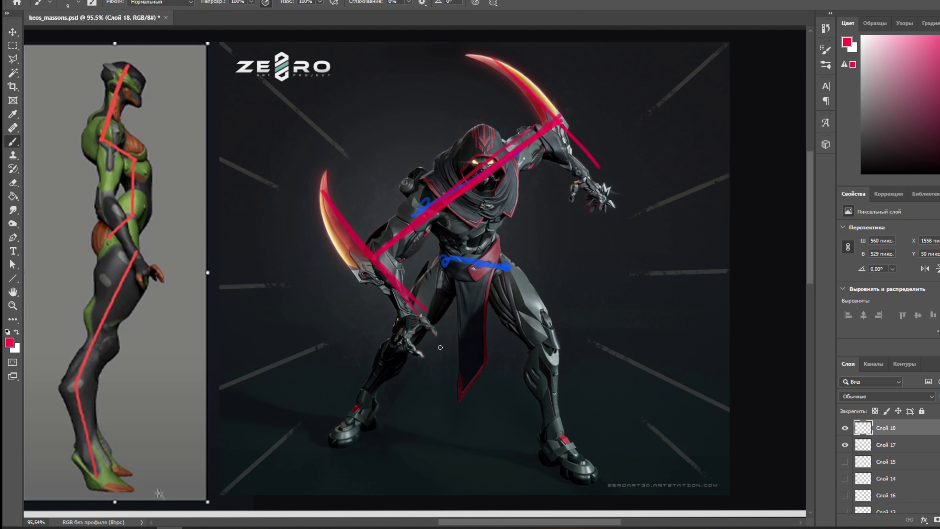
mouse_move(542, 97)
mouse_down()
mouse_move(589, 155)
mouse_move(647, 170)
mouse_move(634, 173)
mouse_up()
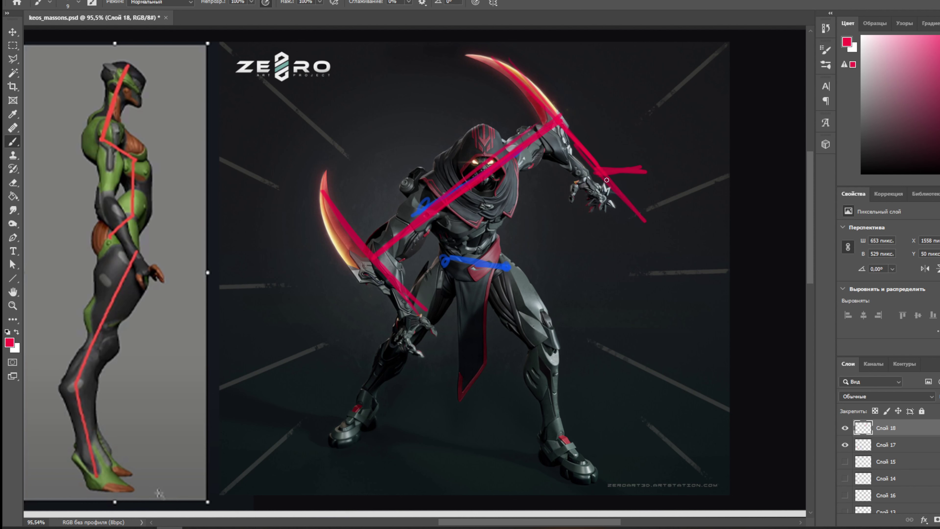
mouse_move(639, 171)
mouse_down()
mouse_move(649, 169)
mouse_move(631, 179)
mouse_move(653, 171)
mouse_up()
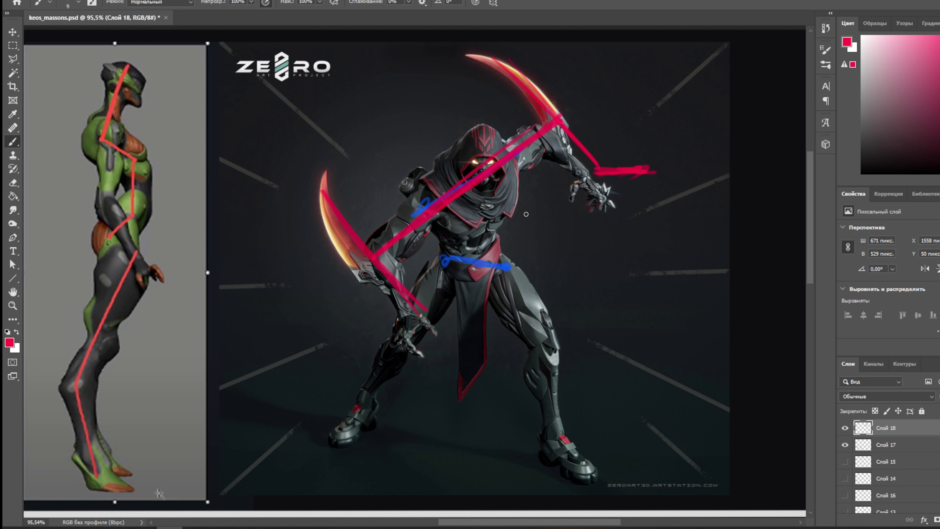
drag(417, 310, 405, 354)
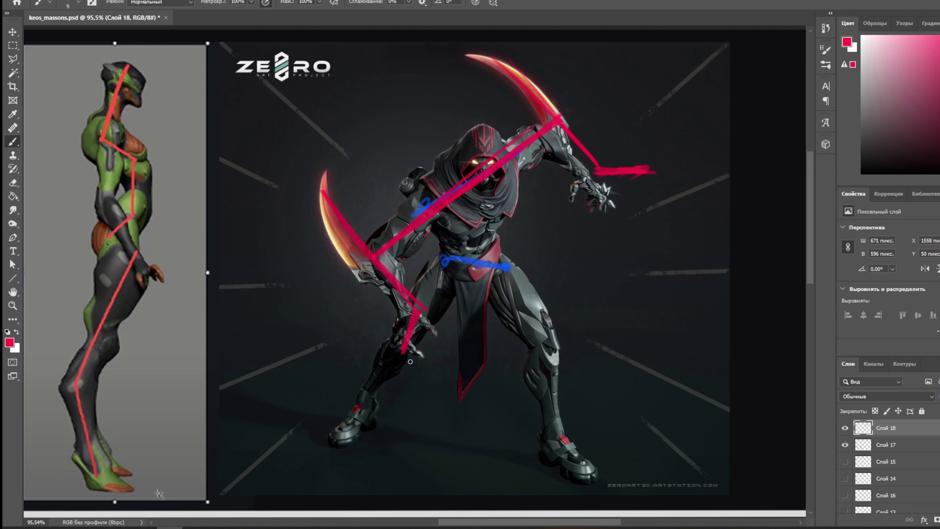